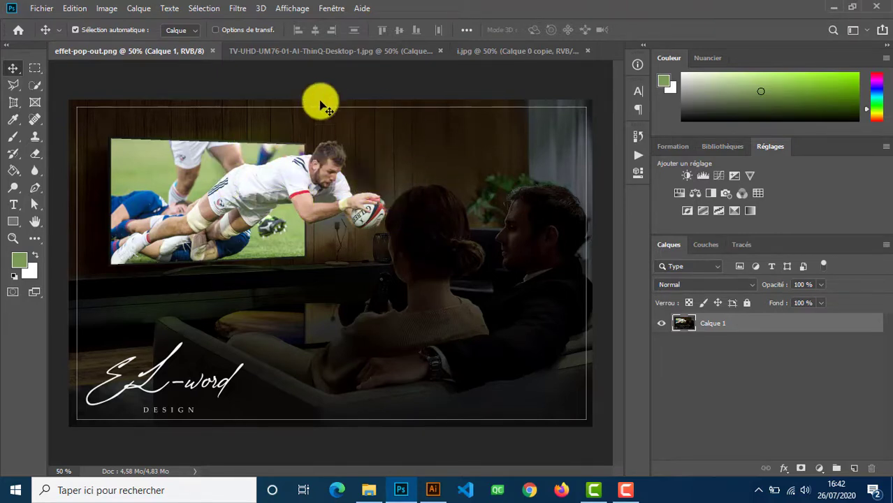
Step: In the TV-UHD-UM76-01-AI-ThinQ-Desktop-1.jpg document, activate the Polygonal Lasso, then duplicate Calque 0 and hide the original layer
{"action": "left_click", "coordinate": [338, 52]}
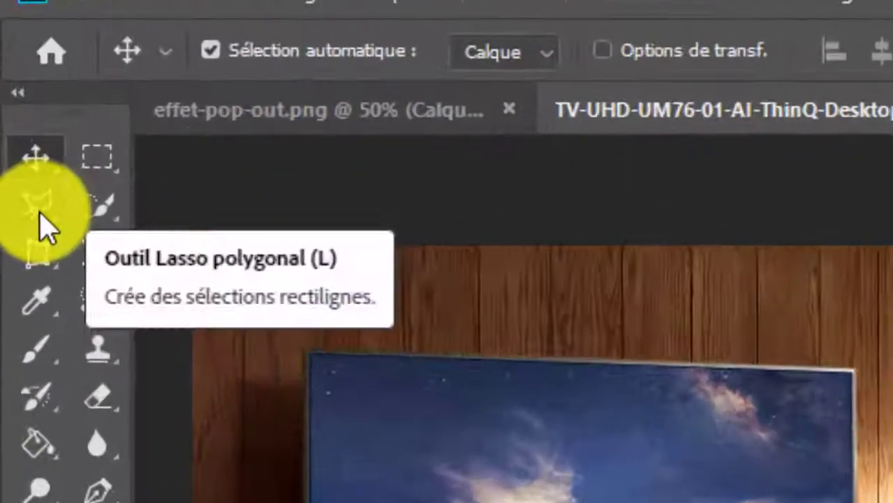
{"action": "left_click", "coordinate": [16, 86]}
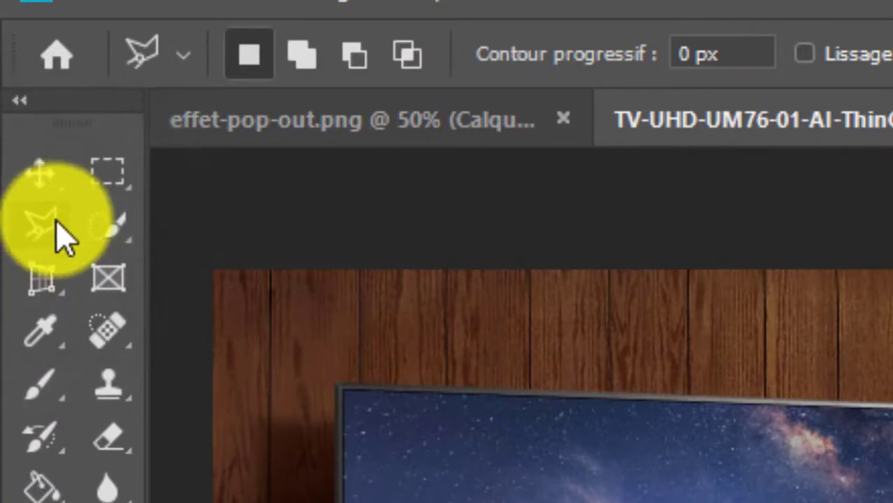
{"action": "right_click", "coordinate": [56, 246]}
{"action": "mouse_move", "coordinate": [61, 248]}
{"action": "left_mouse_down"}
{"action": "mouse_move", "coordinate": [233, 230]}
{"action": "mouse_move", "coordinate": [255, 285]}
{"action": "mouse_move", "coordinate": [269, 269]}
{"action": "left_mouse_up"}
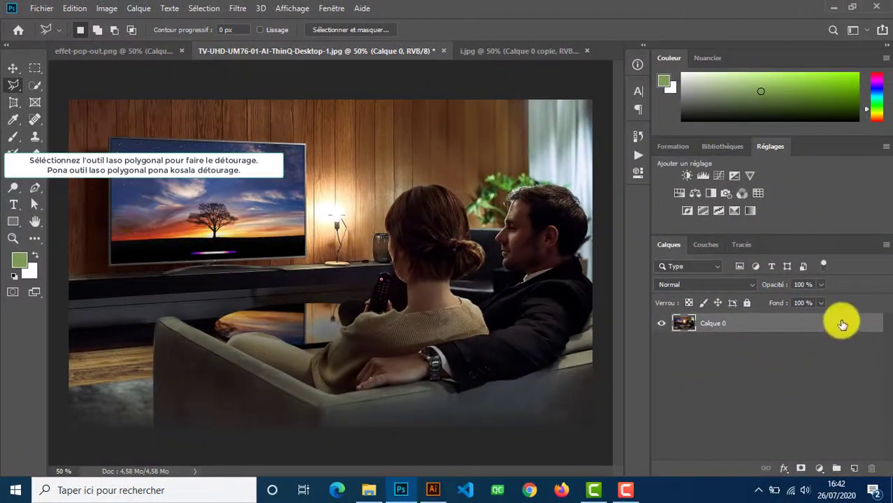
{"action": "key", "text": "ctrl+j"}
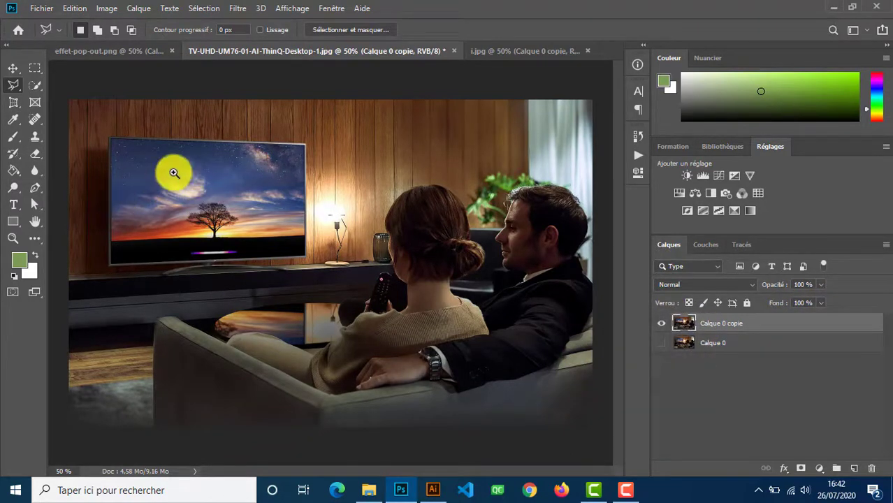
Step: Outline the television's display area corner by corner with a closed Polygonal Lasso selection on Calque 0 copie
{"action": "scroll", "coordinate": [174, 171], "scroll_direction": "up", "scroll_amount": 1}
{"action": "scroll", "coordinate": [79, 146], "scroll_direction": "up", "scroll_amount": 1}
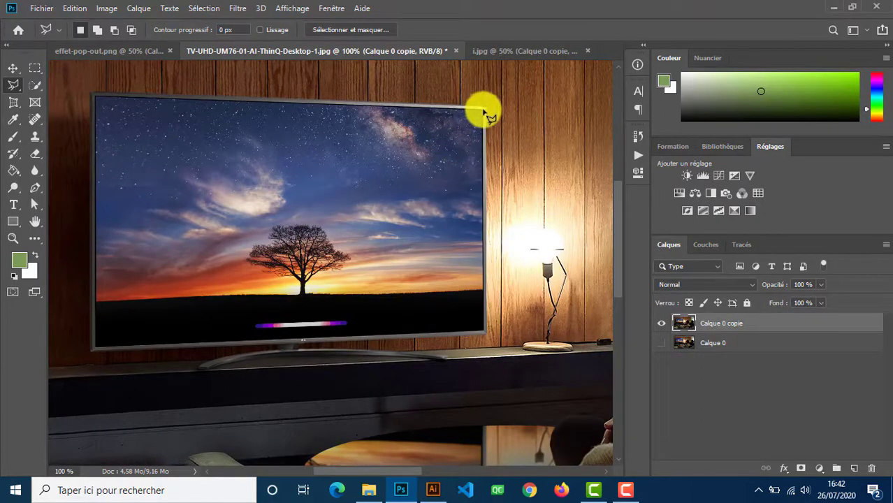
{"action": "left_click", "coordinate": [483, 109]}
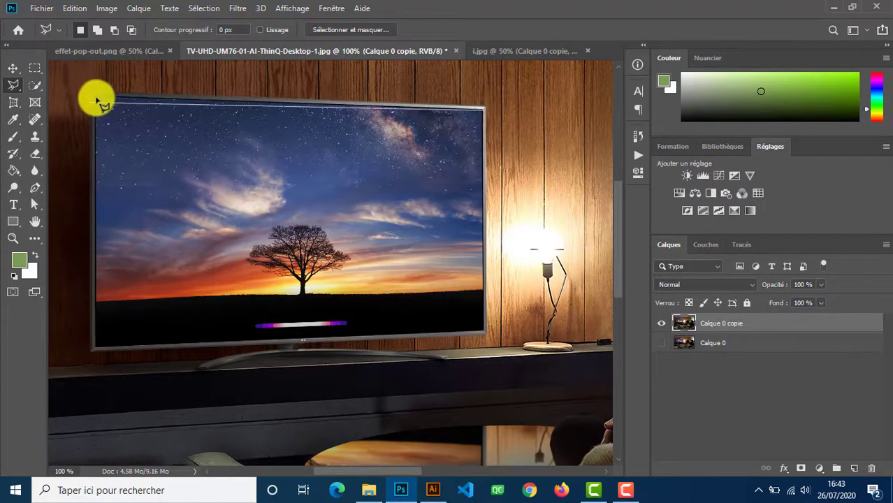
{"action": "left_click", "coordinate": [98, 99]}
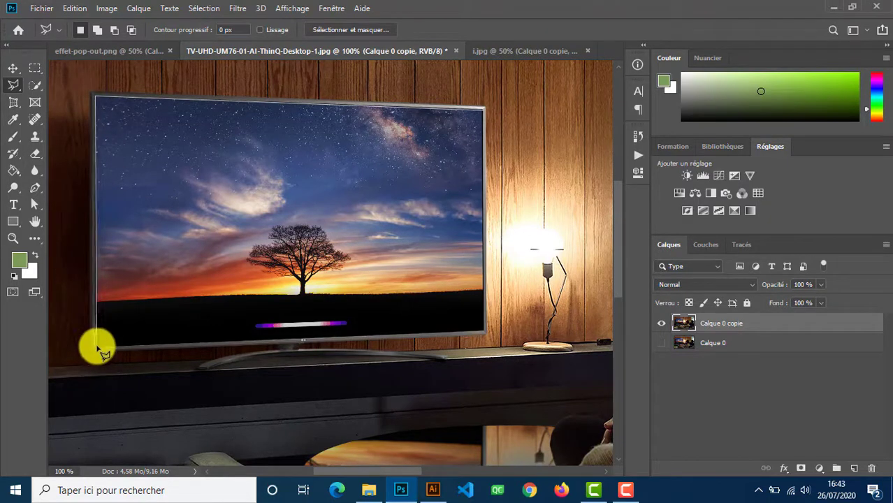
{"action": "left_click", "coordinate": [98, 347]}
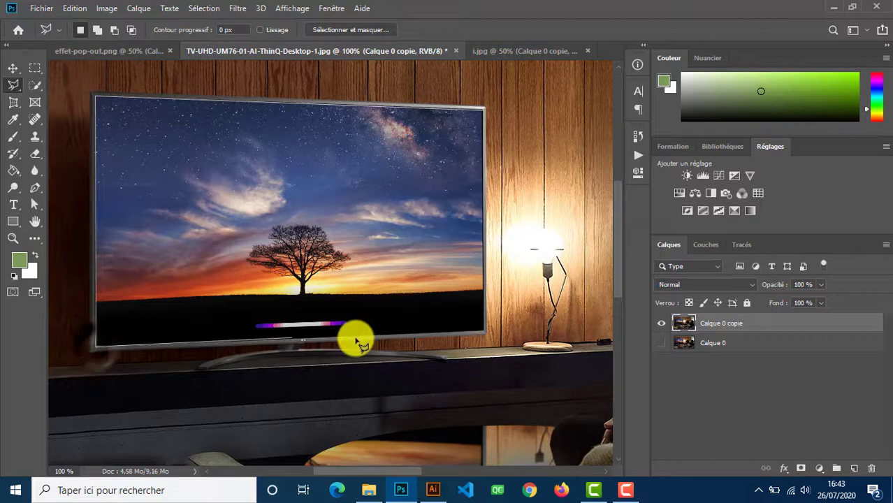
{"action": "left_click", "coordinate": [484, 333]}
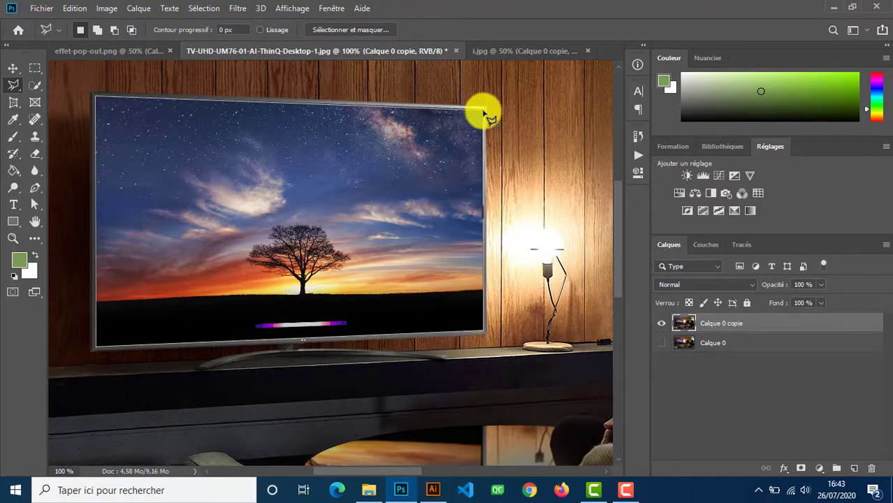
{"action": "double_click", "coordinate": [483, 111]}
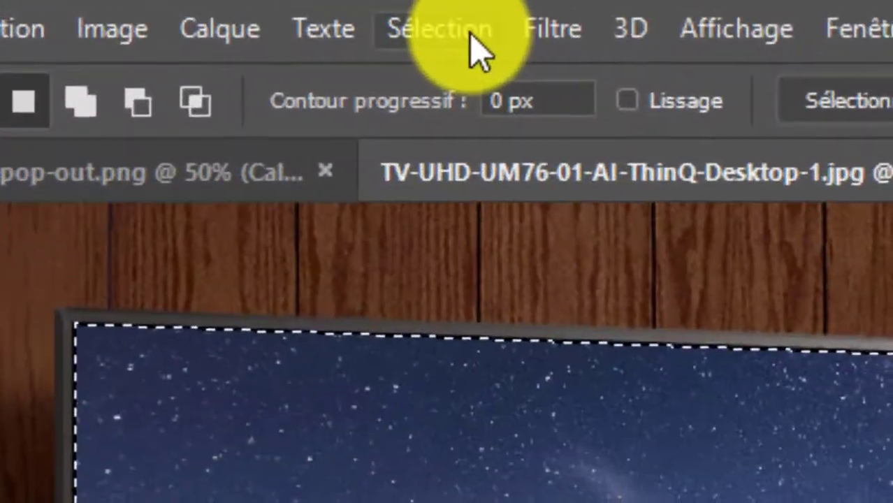
Step: Invert the selection and add a layer mask to Calque 0 copie to cut out the television's display area
{"action": "left_click", "coordinate": [209, 8]}
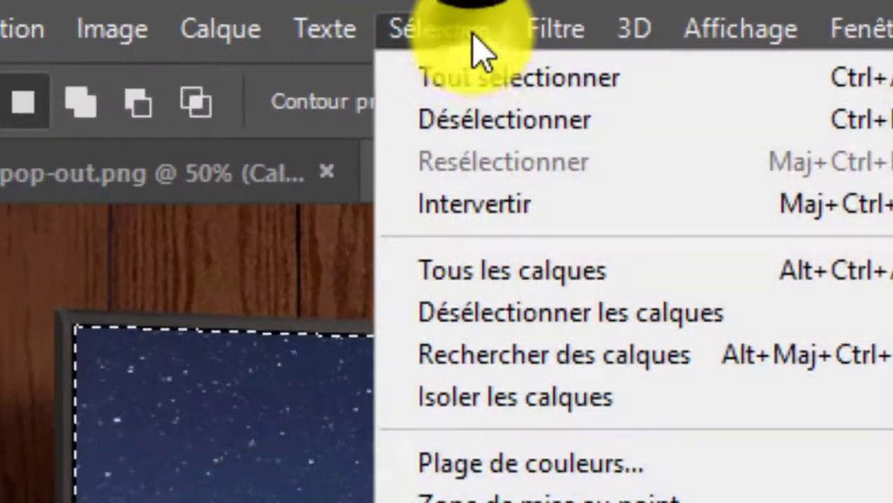
{"action": "left_click", "coordinate": [552, 207]}
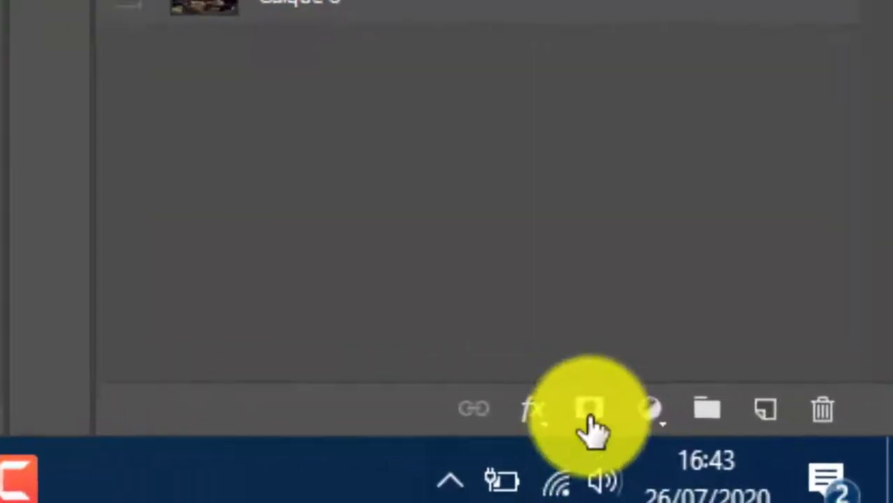
{"action": "left_click", "coordinate": [766, 463]}
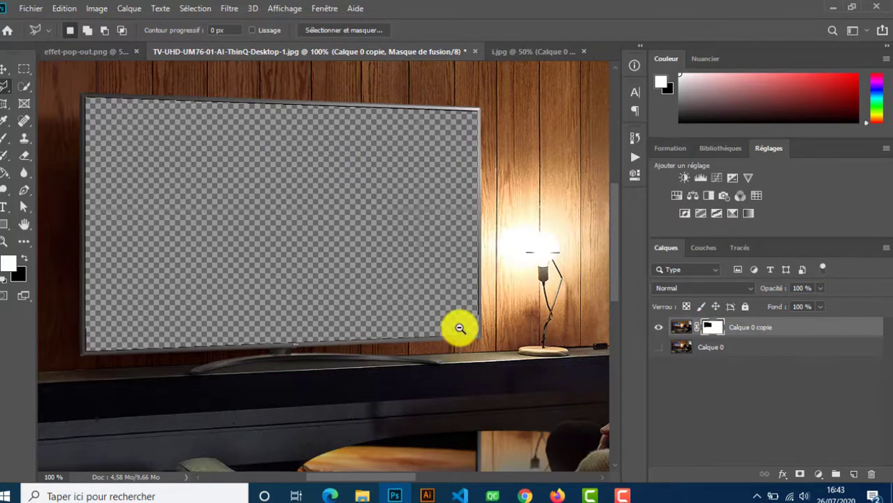
{"action": "scroll", "coordinate": [459, 329], "scroll_direction": "down", "scroll_amount": 2}
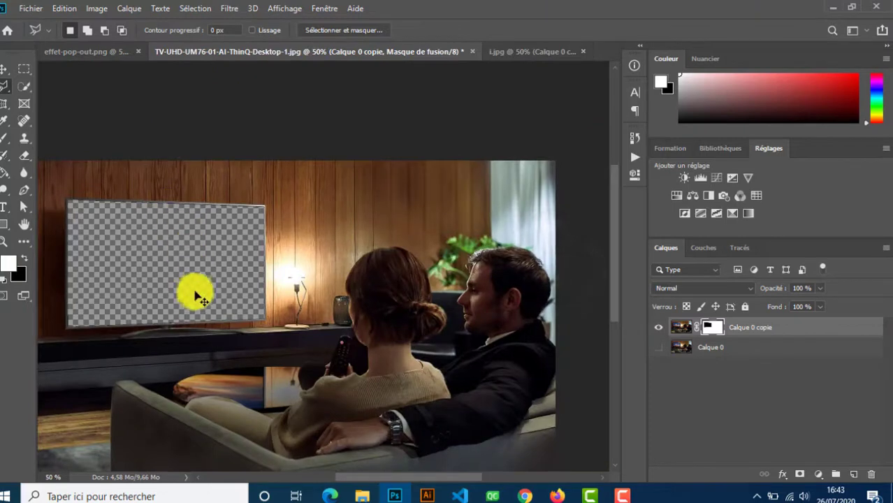
{"action": "scroll", "coordinate": [195, 296], "scroll_direction": "down", "scroll_amount": 1}
{"action": "scroll", "coordinate": [433, 318], "scroll_direction": "up", "scroll_amount": 1}
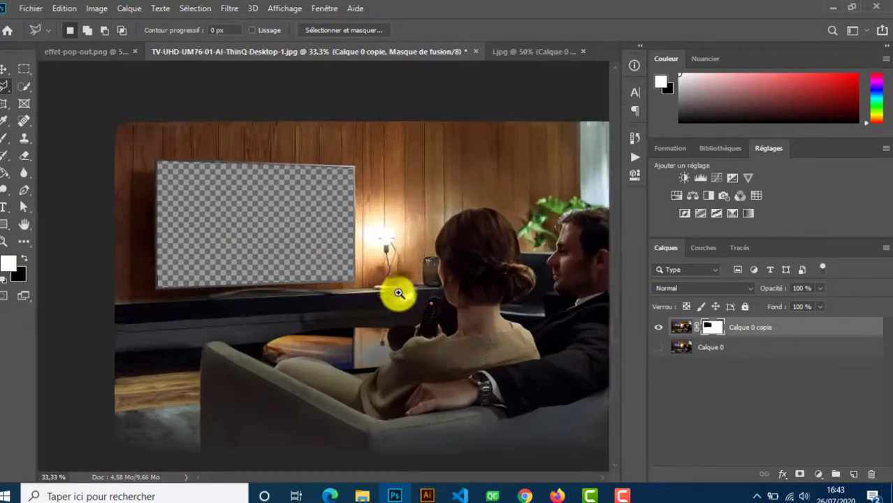
Step: In i.jpg, select the diving player's head, torso, arms and ball with Quick Selection, using effet-pop-out.png as the reference
{"action": "left_click", "coordinate": [513, 52]}
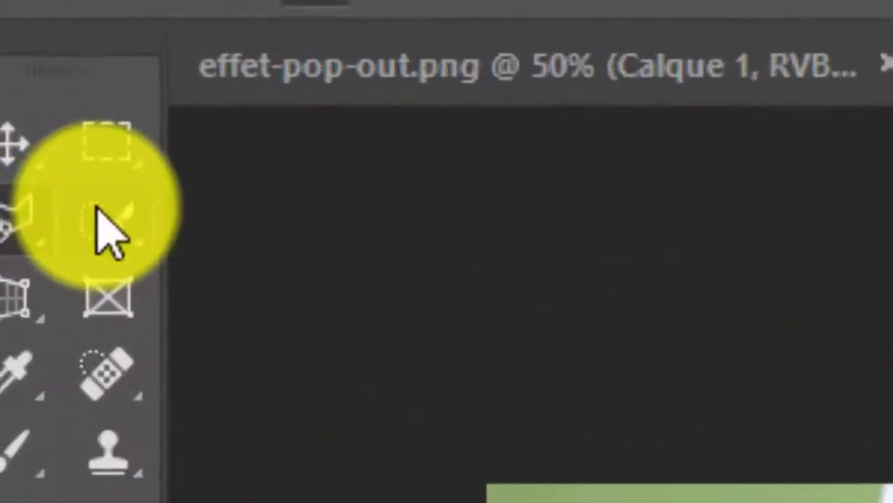
{"action": "left_click", "coordinate": [33, 102]}
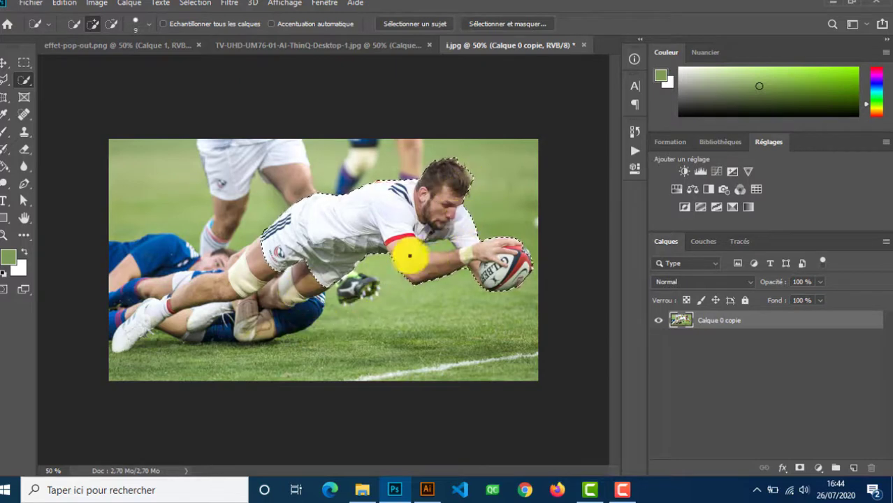
{"action": "left_click", "coordinate": [132, 45]}
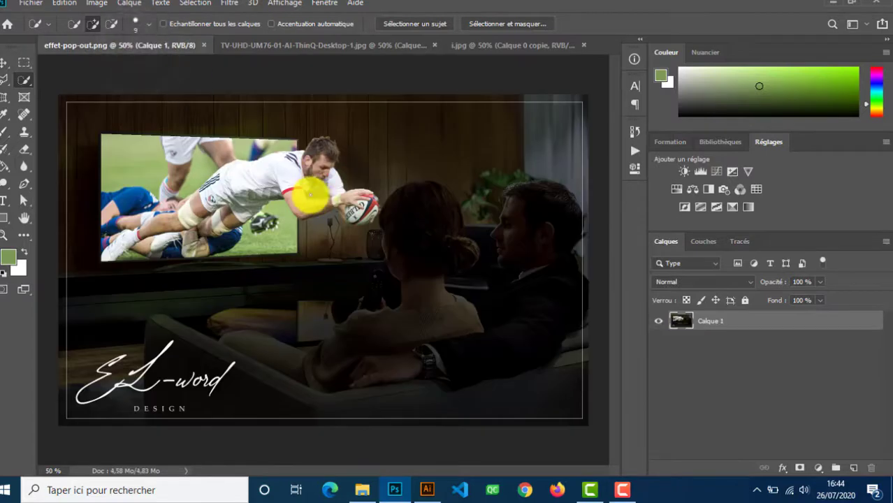
{"action": "left_click", "coordinate": [475, 44]}
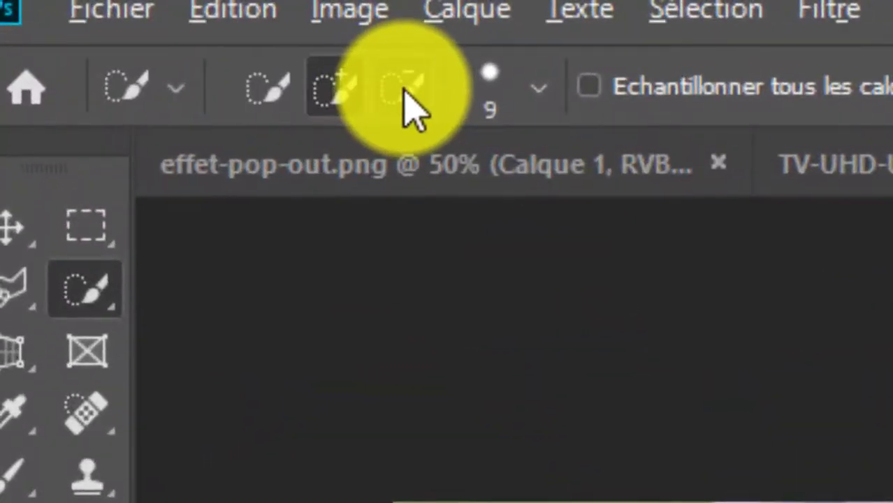
{"action": "left_click", "coordinate": [402, 88]}
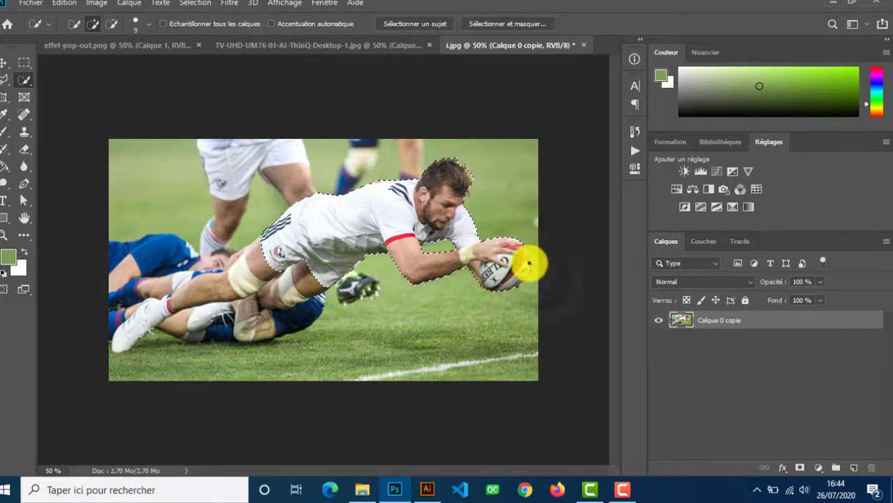
Step: Refine the selection edges around the ball, forearm and shirt in Select and Mask, and output to a new layer with a layer mask
{"action": "left_click", "coordinate": [481, 23]}
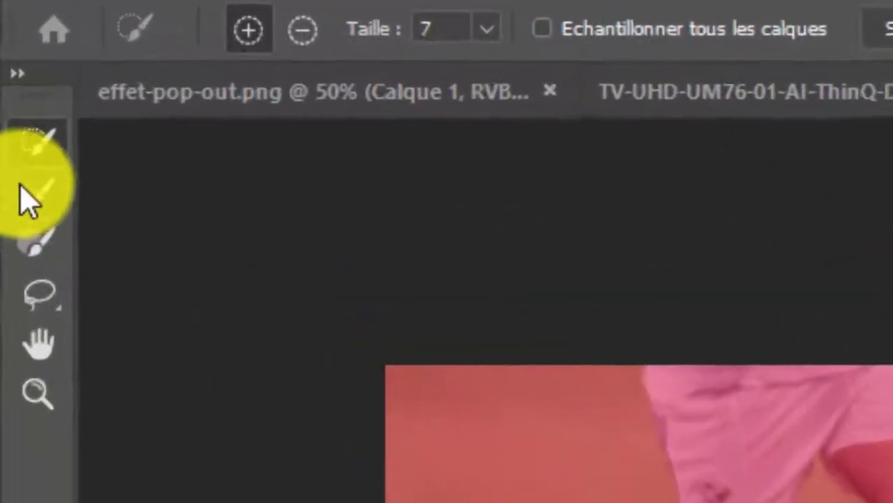
{"action": "left_click", "coordinate": [35, 204]}
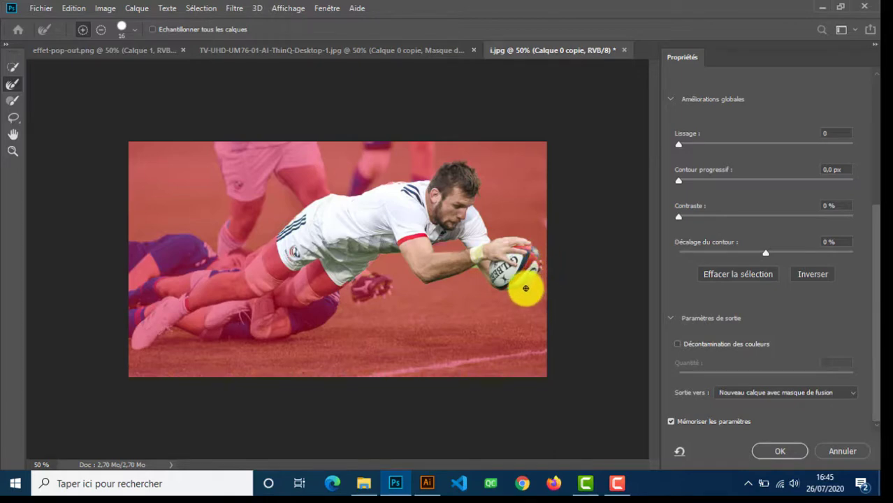
{"action": "left_click_drag", "start_coordinate": [530, 282], "coordinate": [505, 288]}
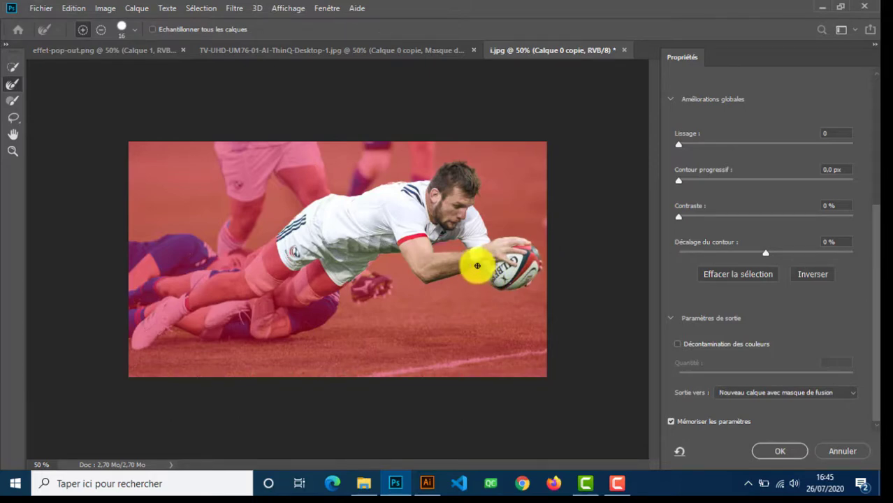
{"action": "left_click_drag", "start_coordinate": [452, 273], "coordinate": [424, 285]}
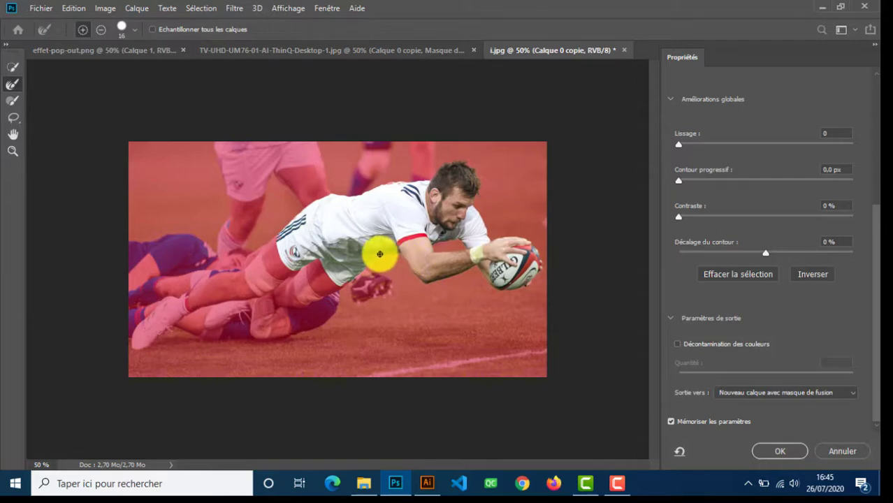
{"action": "left_click_drag", "start_coordinate": [374, 263], "coordinate": [368, 267]}
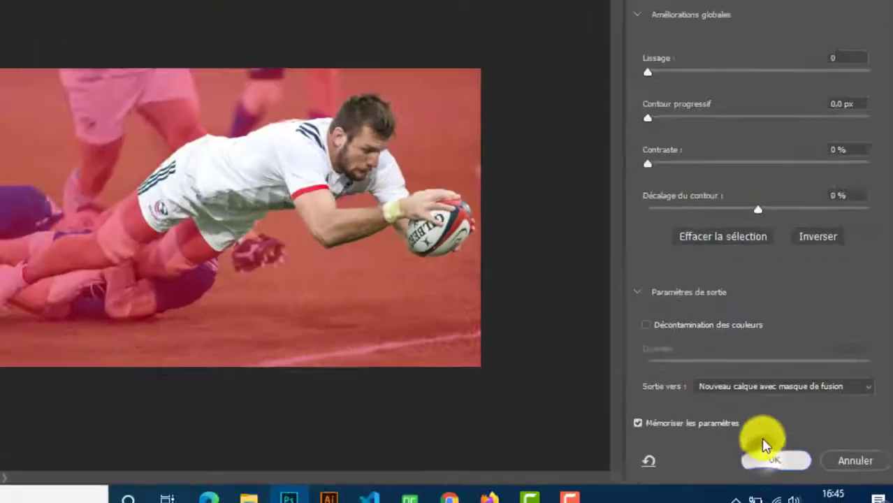
{"action": "left_click", "coordinate": [619, 438]}
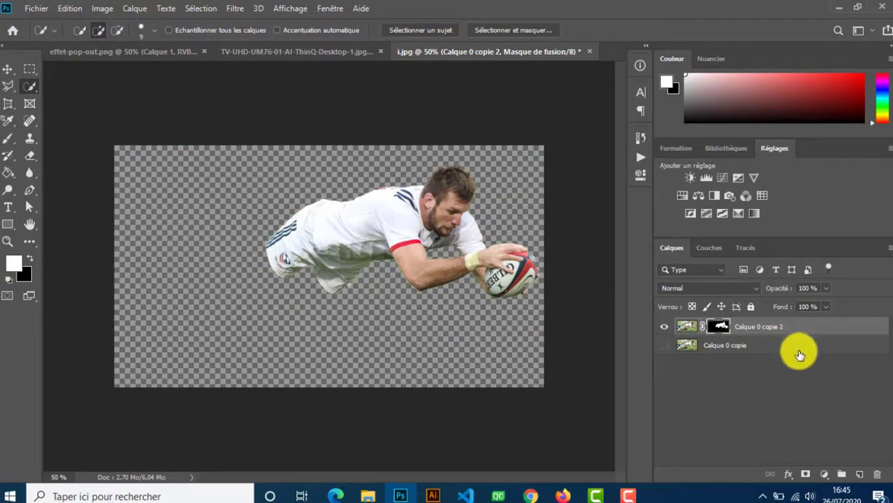
Step: Copy both rugby layers from i.jpg into the TV document and make the full rugby photo layer visible
{"action": "left_click", "coordinate": [804, 348], "text": "ctrl"}
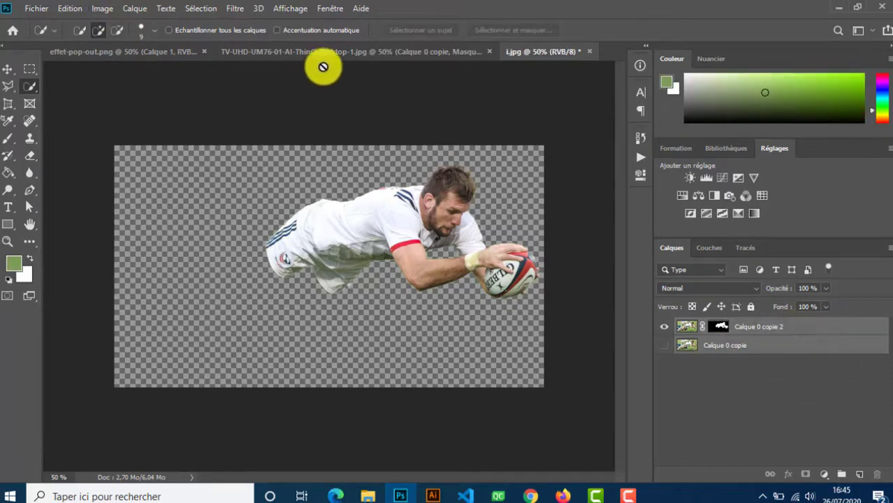
{"action": "left_click", "coordinate": [323, 52]}
{"action": "left_click_drag", "start_coordinate": [276, 270], "coordinate": [274, 262]}
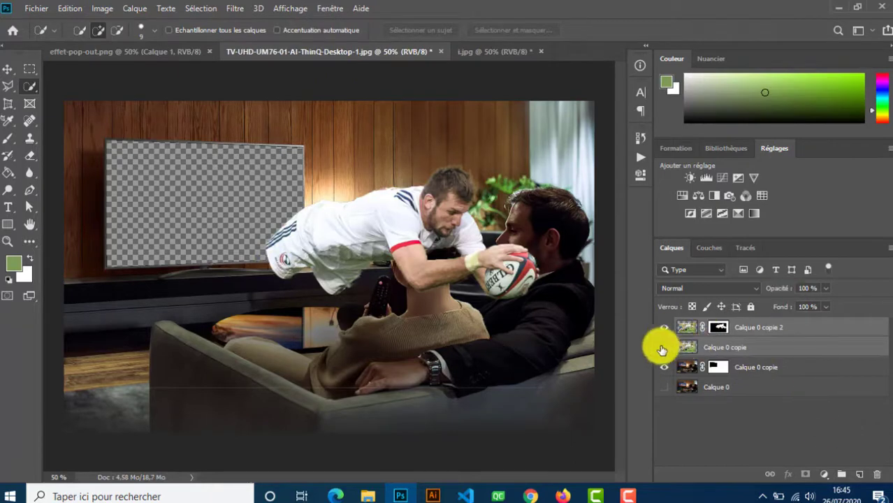
{"action": "left_click", "coordinate": [665, 347]}
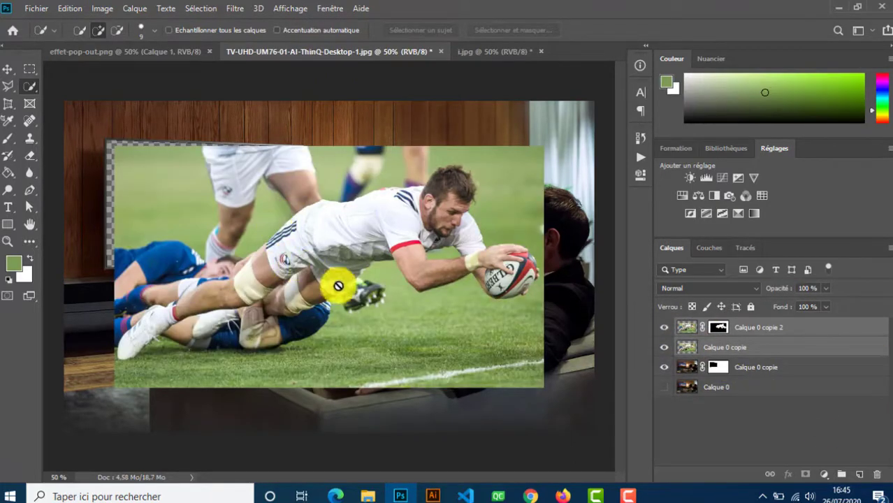
Step: Lower the opacity of both rugby layers to 34% and move them together toward the television
{"action": "key", "text": "v"}
{"action": "left_click_drag", "start_coordinate": [381, 309], "coordinate": [350, 275]}
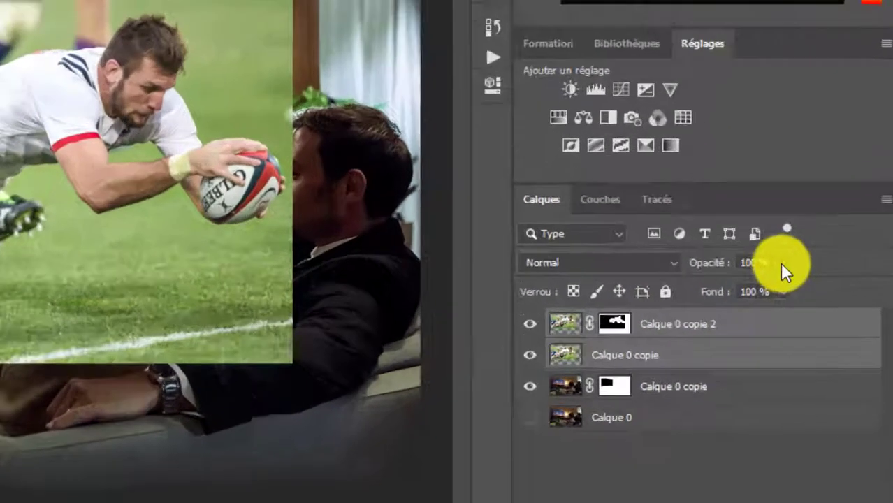
{"action": "left_click", "coordinate": [826, 288]}
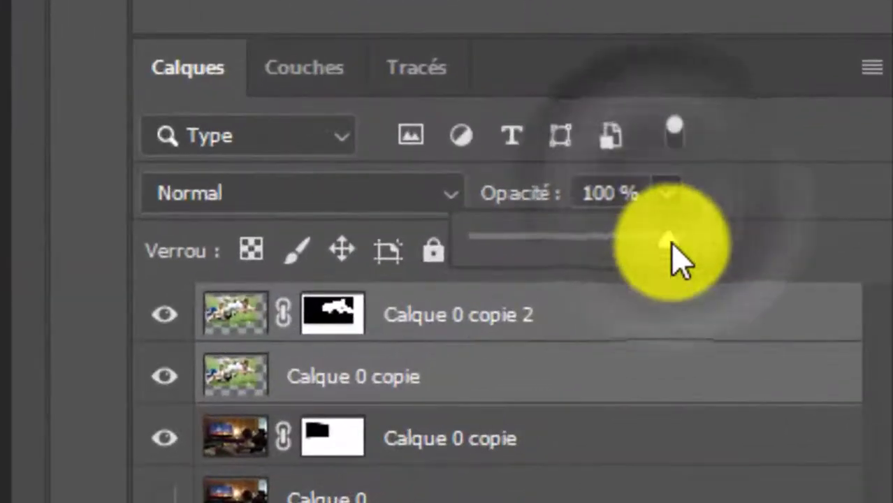
{"action": "left_click_drag", "start_coordinate": [830, 307], "coordinate": [792, 315]}
{"action": "left_click_drag", "start_coordinate": [559, 276], "coordinate": [543, 264]}
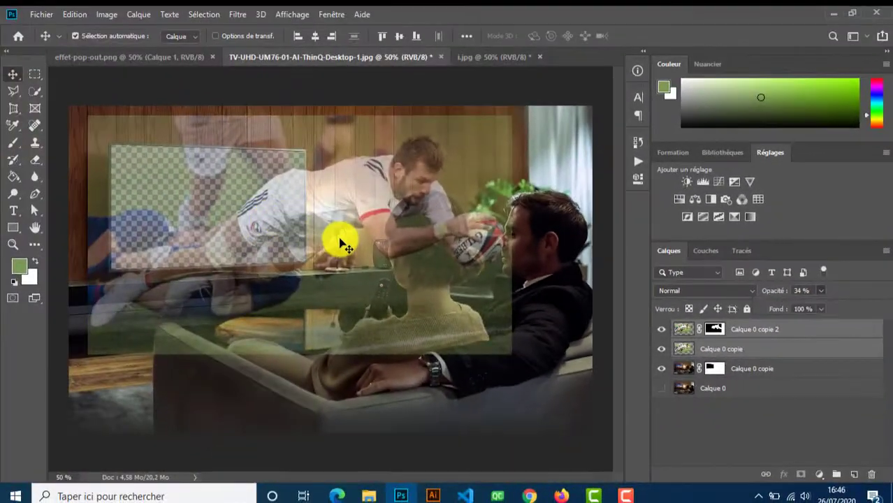
{"action": "left_click_drag", "start_coordinate": [342, 245], "coordinate": [333, 237]}
Step: Scale both rugby layers together to about 65.24% and position them over the television so the player's upper body extends past the screen
{"action": "key", "text": "ctrl+t"}
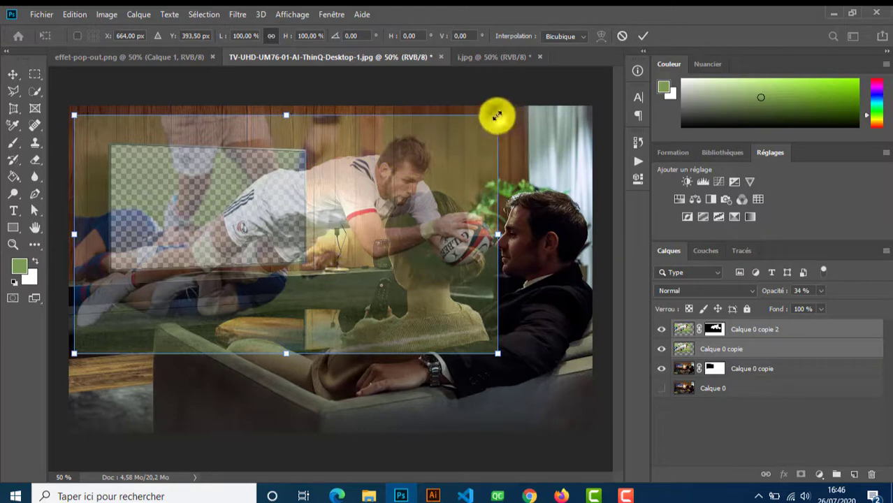
{"action": "left_click_drag", "start_coordinate": [494, 114], "coordinate": [449, 165]}
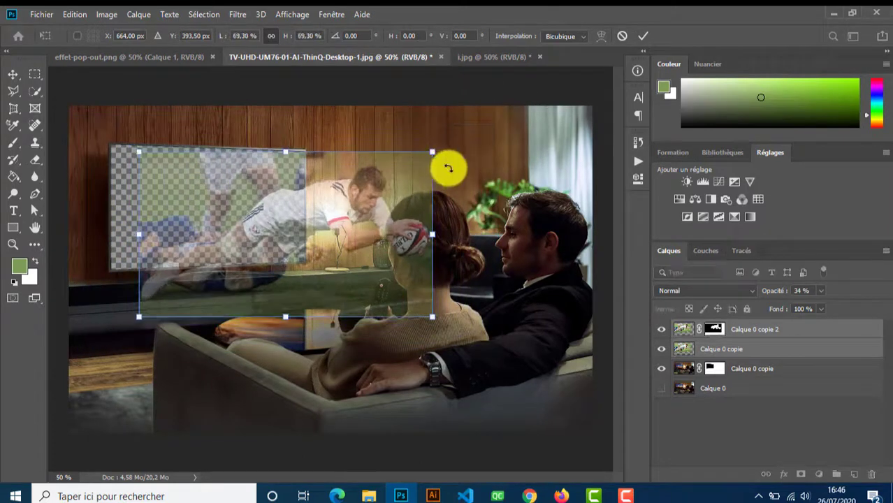
{"action": "left_click_drag", "start_coordinate": [342, 244], "coordinate": [305, 222]}
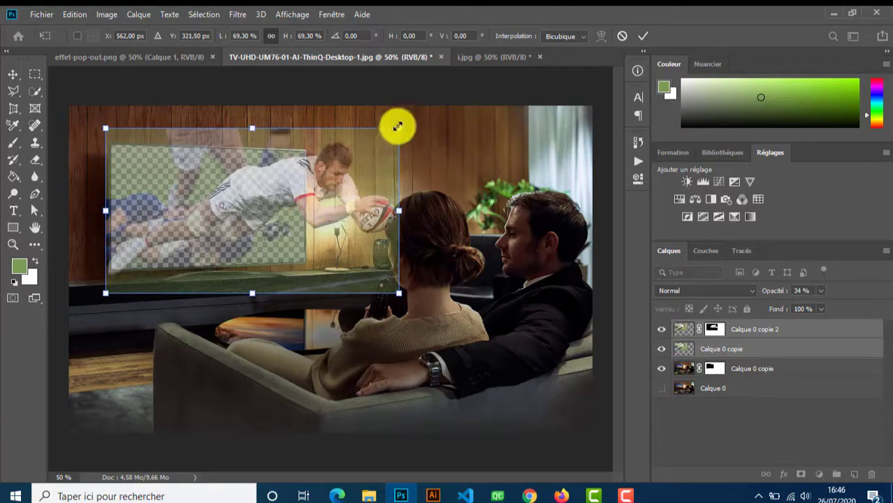
{"action": "left_click_drag", "start_coordinate": [399, 125], "coordinate": [390, 140]}
{"action": "mouse_move", "coordinate": [320, 208]}
{"action": "left_mouse_down"}
{"action": "mouse_move", "coordinate": [313, 206]}
{"action": "mouse_move", "coordinate": [319, 208]}
{"action": "left_mouse_up"}
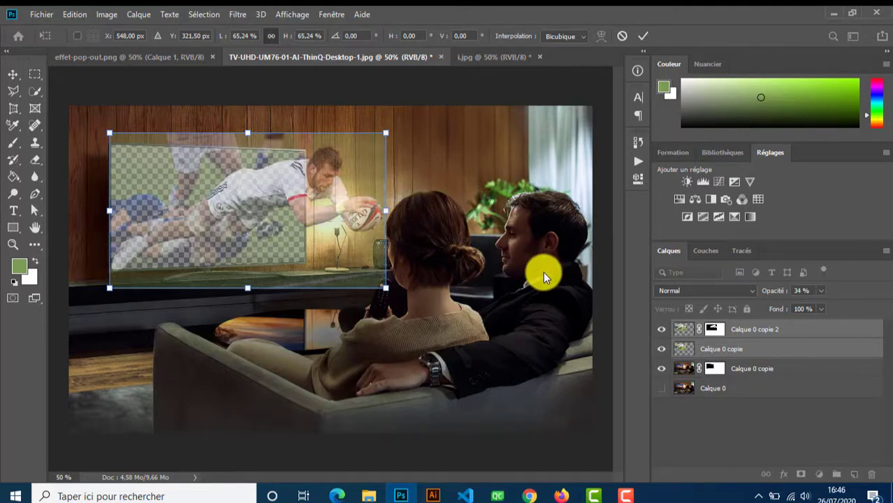
{"action": "key", "text": "Down"}
{"action": "key", "text": "Down"}
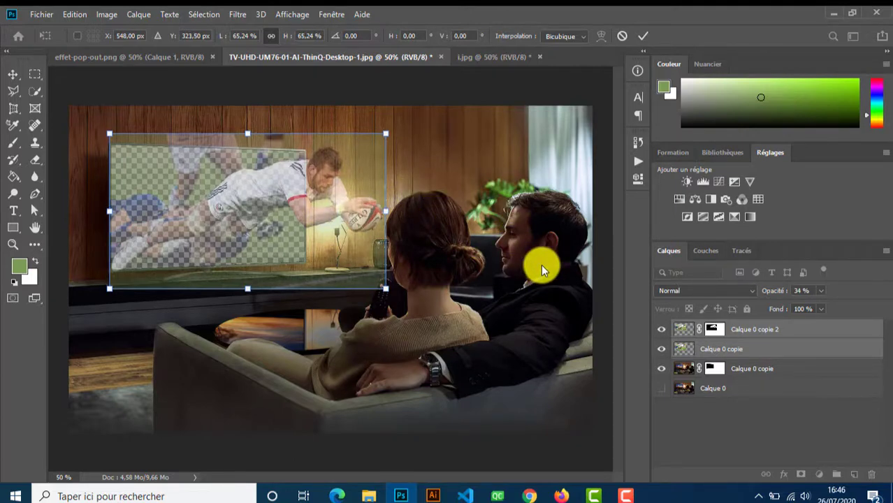
{"action": "key", "text": "Down"}
{"action": "key", "text": "Down"}
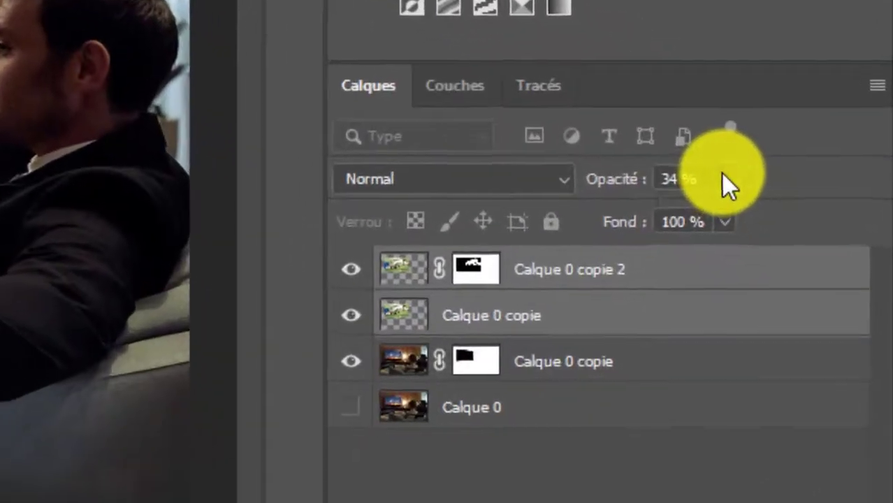
Step: Restore the opacity of both rugby layers to 100% and apply the transform
{"action": "left_click", "coordinate": [723, 179]}
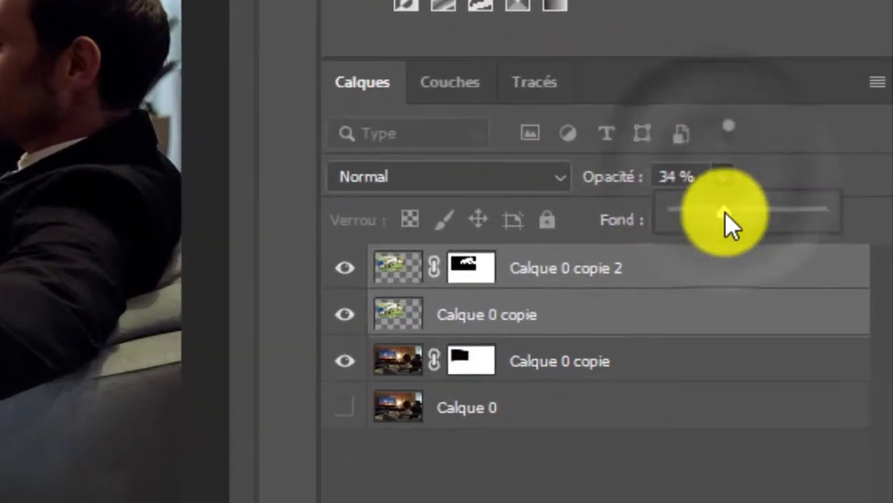
{"action": "left_click_drag", "start_coordinate": [724, 212], "coordinate": [877, 202]}
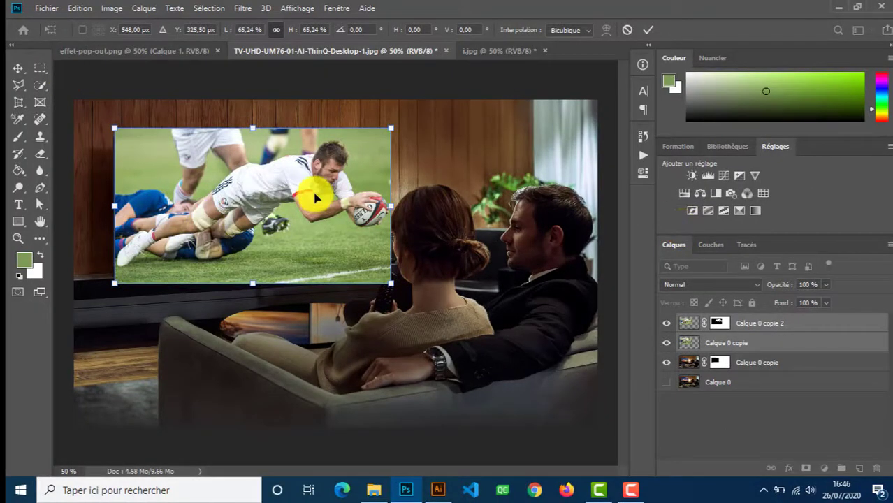
{"action": "key", "text": "Return"}
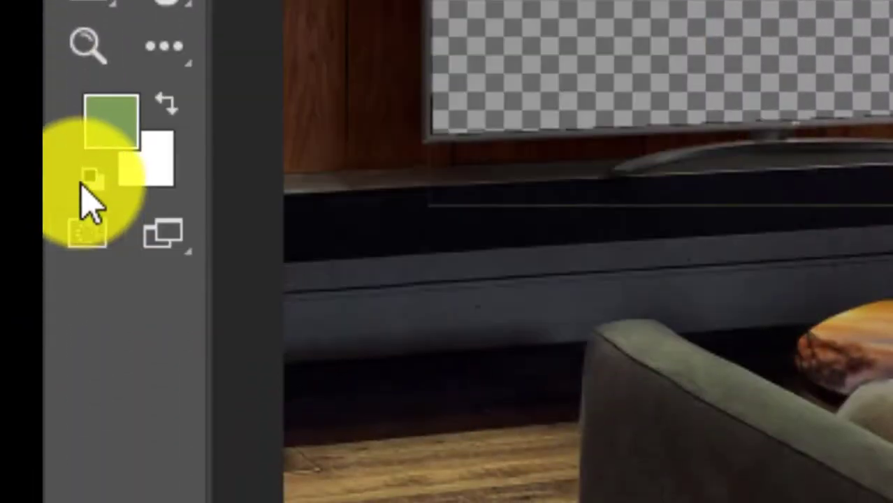
Step: Reset the foreground and background colours to default, activate the Calque 0 copie 2 layer mask, and try a brush dab below the television
{"action": "left_click", "coordinate": [86, 182]}
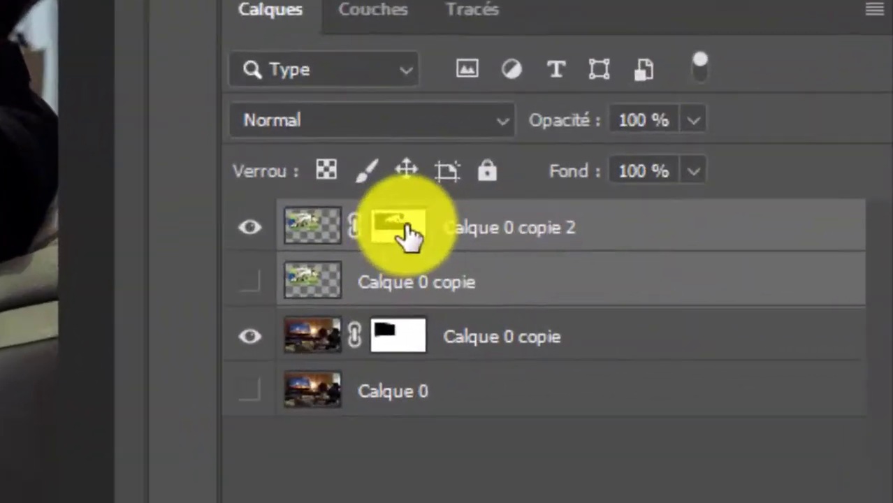
{"action": "left_click", "coordinate": [409, 231]}
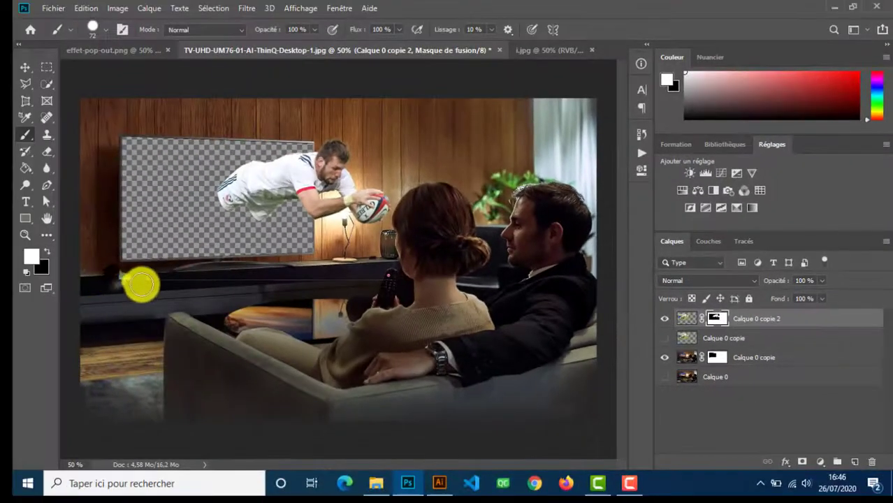
{"action": "left_click", "coordinate": [143, 297]}
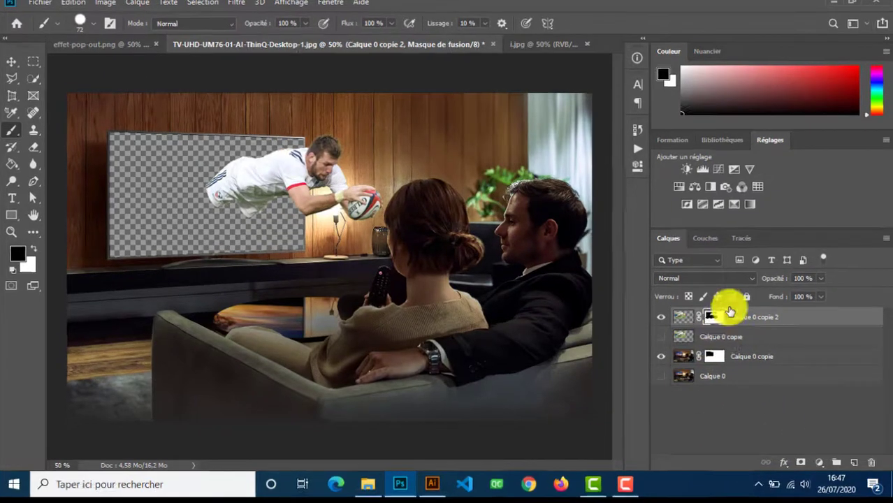
Step: With the inverted mask of the living-room layer loaded as a selection, paint white on the Calque 0 copie 2 mask across the television screen
{"action": "left_click_drag", "start_coordinate": [721, 318], "coordinate": [724, 323]}
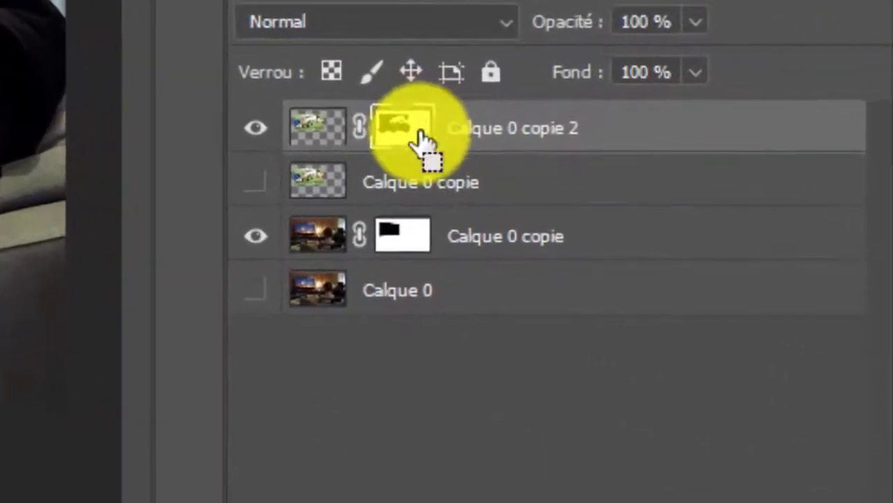
{"action": "left_click_drag", "start_coordinate": [419, 134], "coordinate": [400, 238]}
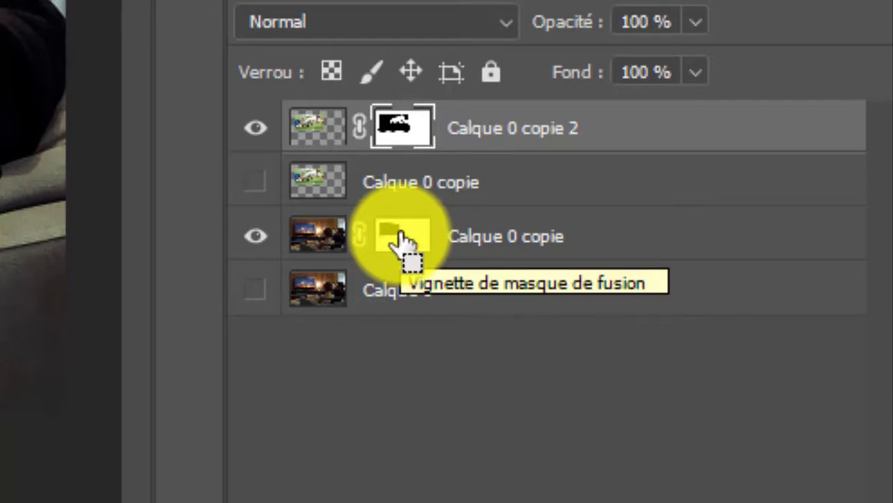
{"action": "left_click_drag", "start_coordinate": [400, 237], "coordinate": [401, 239]}
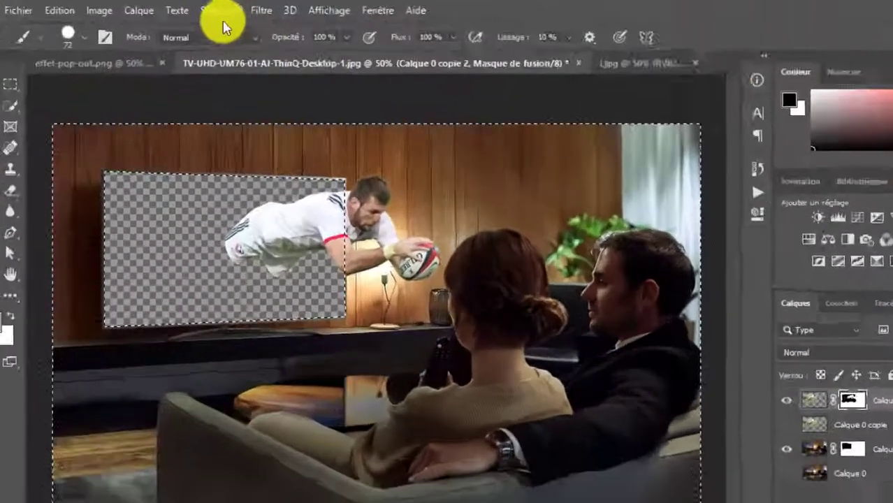
{"action": "left_click", "coordinate": [222, 14]}
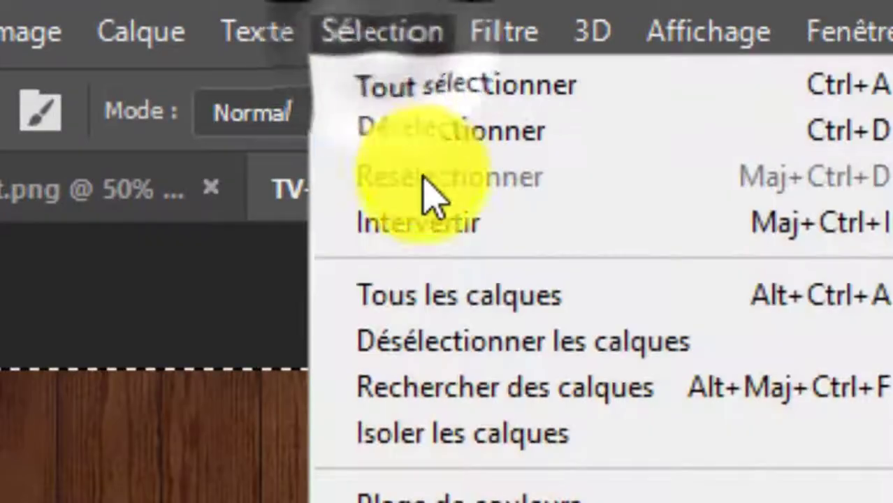
{"action": "left_click", "coordinate": [237, 75]}
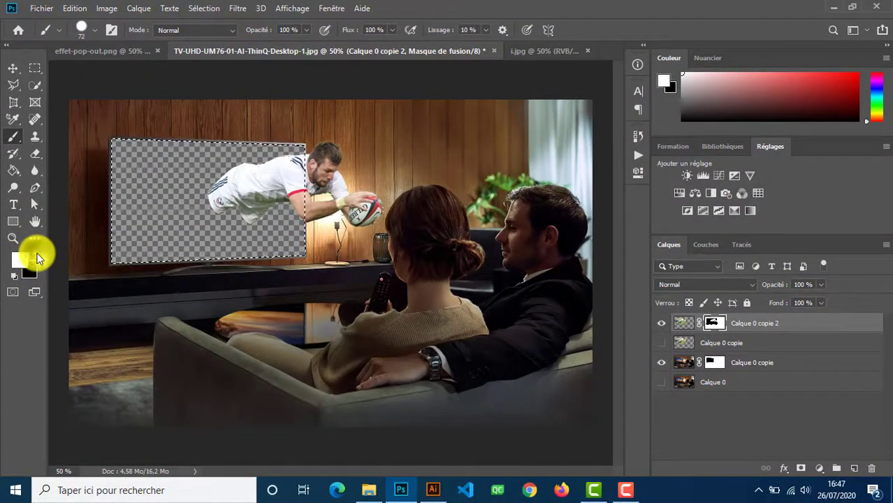
{"action": "mouse_move", "coordinate": [126, 164]}
{"action": "left_mouse_down"}
{"action": "mouse_move", "coordinate": [125, 214]}
{"action": "mouse_move", "coordinate": [123, 175]}
{"action": "mouse_move", "coordinate": [121, 182]}
{"action": "mouse_move", "coordinate": [113, 168]}
{"action": "mouse_move", "coordinate": [120, 229]}
{"action": "mouse_move", "coordinate": [132, 221]}
{"action": "mouse_move", "coordinate": [123, 258]}
{"action": "mouse_move", "coordinate": [134, 157]}
{"action": "mouse_move", "coordinate": [124, 129]}
{"action": "mouse_move", "coordinate": [312, 156]}
{"action": "mouse_move", "coordinate": [139, 163]}
{"action": "mouse_move", "coordinate": [166, 145]}
{"action": "mouse_move", "coordinate": [172, 150]}
{"action": "mouse_move", "coordinate": [142, 161]}
{"action": "mouse_move", "coordinate": [184, 174]}
{"action": "mouse_move", "coordinate": [150, 223]}
{"action": "mouse_move", "coordinate": [140, 160]}
{"action": "mouse_move", "coordinate": [169, 168]}
{"action": "mouse_move", "coordinate": [145, 214]}
{"action": "mouse_move", "coordinate": [262, 176]}
{"action": "mouse_move", "coordinate": [196, 175]}
{"action": "mouse_move", "coordinate": [266, 166]}
{"action": "mouse_move", "coordinate": [286, 231]}
{"action": "mouse_move", "coordinate": [304, 180]}
{"action": "mouse_move", "coordinate": [306, 250]}
{"action": "mouse_move", "coordinate": [306, 211]}
{"action": "mouse_move", "coordinate": [294, 256]}
{"action": "mouse_move", "coordinate": [199, 249]}
{"action": "mouse_move", "coordinate": [131, 259]}
{"action": "mouse_move", "coordinate": [285, 241]}
{"action": "mouse_move", "coordinate": [240, 218]}
{"action": "mouse_move", "coordinate": [240, 239]}
{"action": "mouse_move", "coordinate": [162, 242]}
{"action": "mouse_move", "coordinate": [217, 184]}
{"action": "left_mouse_up"}
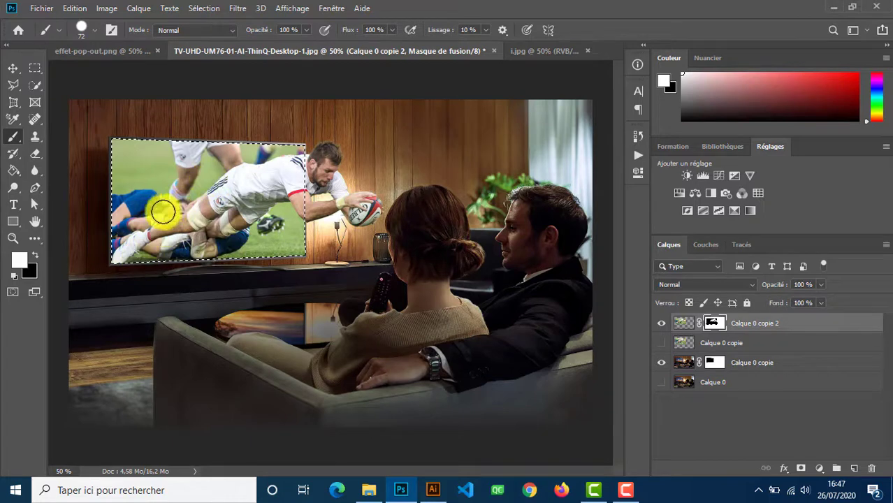
{"action": "mouse_move", "coordinate": [105, 266]}
{"action": "left_mouse_down"}
{"action": "mouse_move", "coordinate": [266, 257]}
{"action": "mouse_move", "coordinate": [306, 165]}
{"action": "mouse_move", "coordinate": [165, 141]}
{"action": "mouse_move", "coordinate": [117, 204]}
{"action": "mouse_move", "coordinate": [142, 277]}
{"action": "mouse_move", "coordinate": [315, 161]}
{"action": "mouse_move", "coordinate": [411, 216]}
{"action": "mouse_move", "coordinate": [30, 189]}
{"action": "mouse_move", "coordinate": [101, 213]}
{"action": "mouse_move", "coordinate": [253, 133]}
{"action": "mouse_move", "coordinate": [343, 151]}
{"action": "mouse_move", "coordinate": [279, 225]}
{"action": "mouse_move", "coordinate": [305, 102]}
{"action": "mouse_move", "coordinate": [391, 201]}
{"action": "mouse_move", "coordinate": [360, 231]}
{"action": "mouse_move", "coordinate": [248, 255]}
{"action": "mouse_move", "coordinate": [296, 234]}
{"action": "left_mouse_up"}
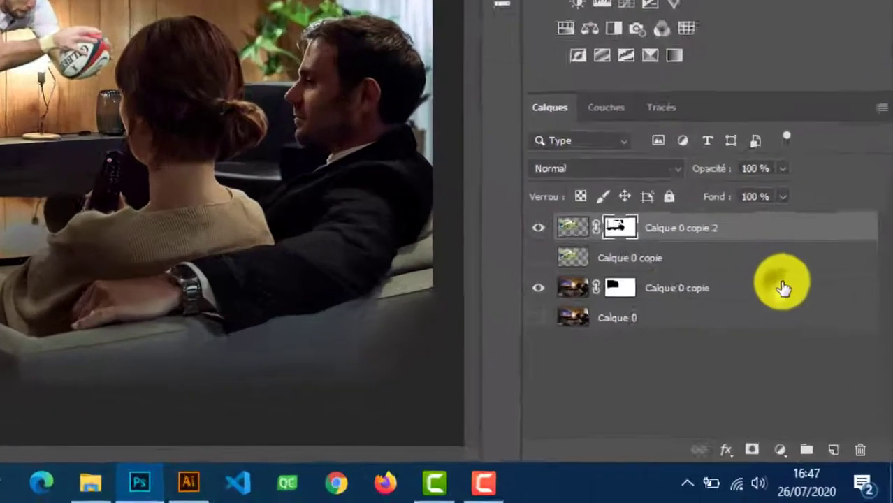
Step: Duplicate the masked living-room layer Calque 0 copie and convert the duplicate to a smart object
{"action": "left_click", "coordinate": [820, 362]}
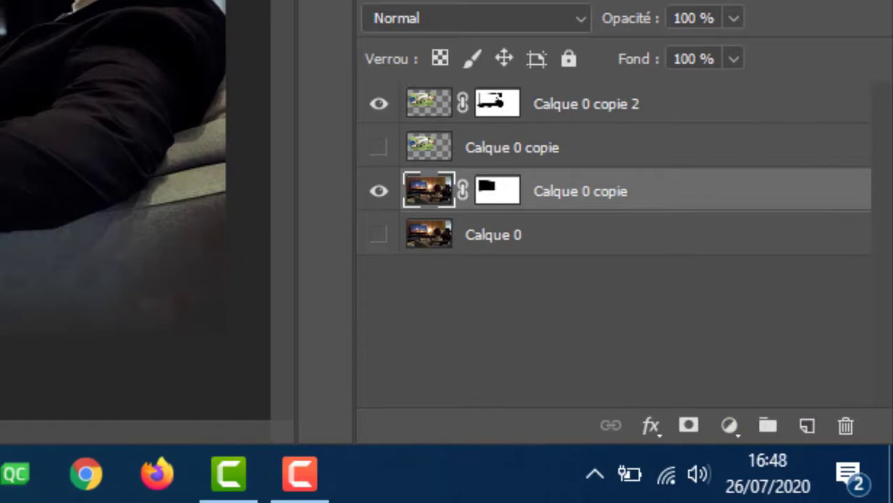
{"action": "key", "text": "ctrl+j"}
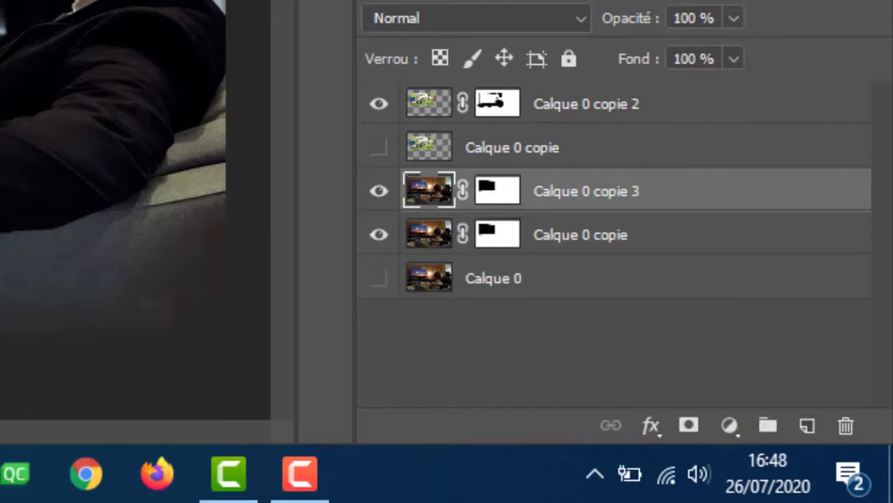
{"action": "right_click", "coordinate": [686, 194]}
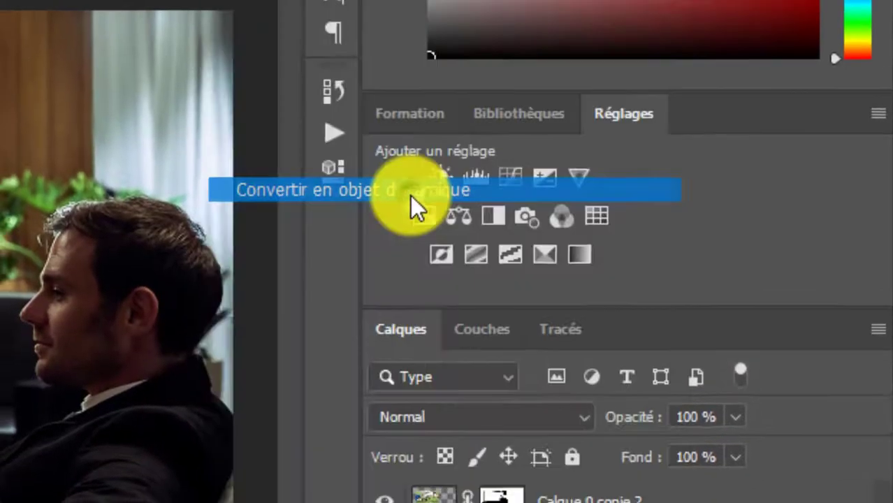
{"action": "left_click", "coordinate": [405, 123]}
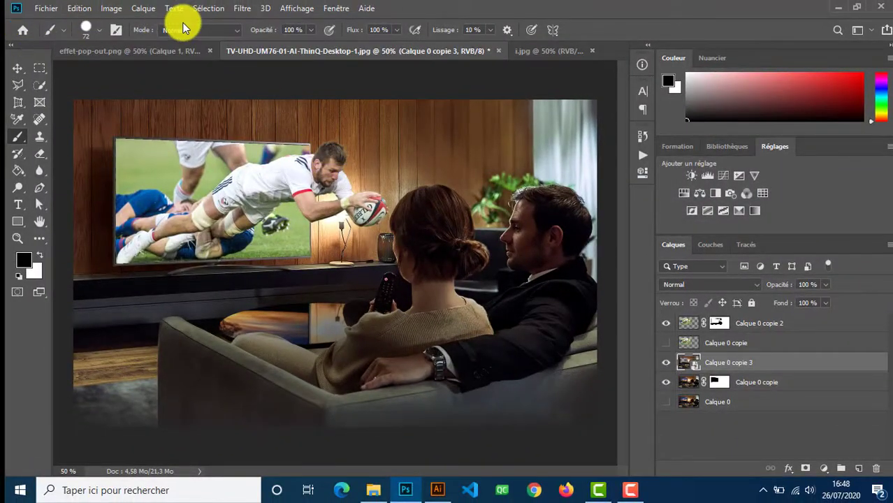
Step: Apply a Brightness/Contrast adjustment to the living-room smart object with brightness -55 and contrast 79
{"action": "left_click", "coordinate": [115, 8]}
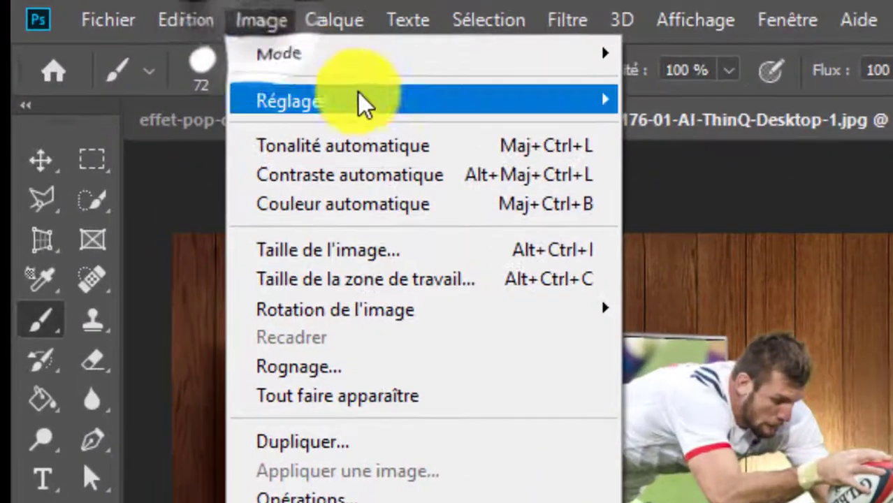
{"action": "mouse_move", "coordinate": [249, 48]}
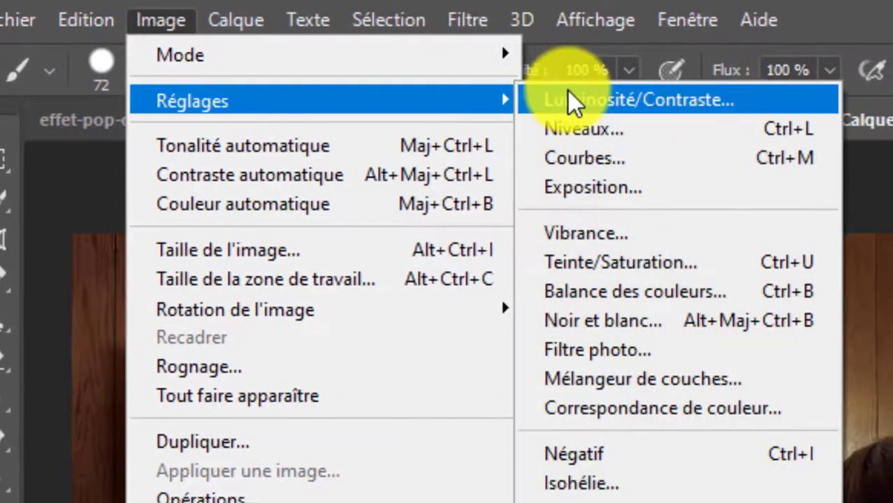
{"action": "left_click", "coordinate": [669, 100]}
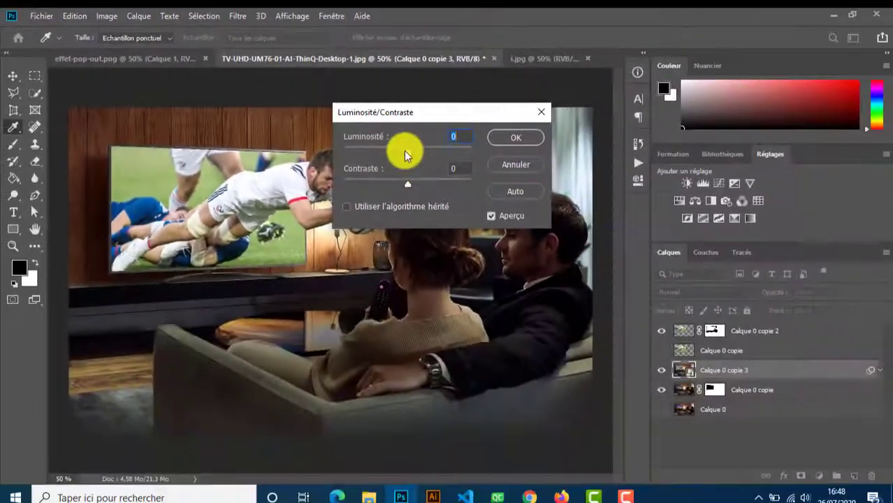
{"action": "left_click_drag", "start_coordinate": [410, 155], "coordinate": [386, 149]}
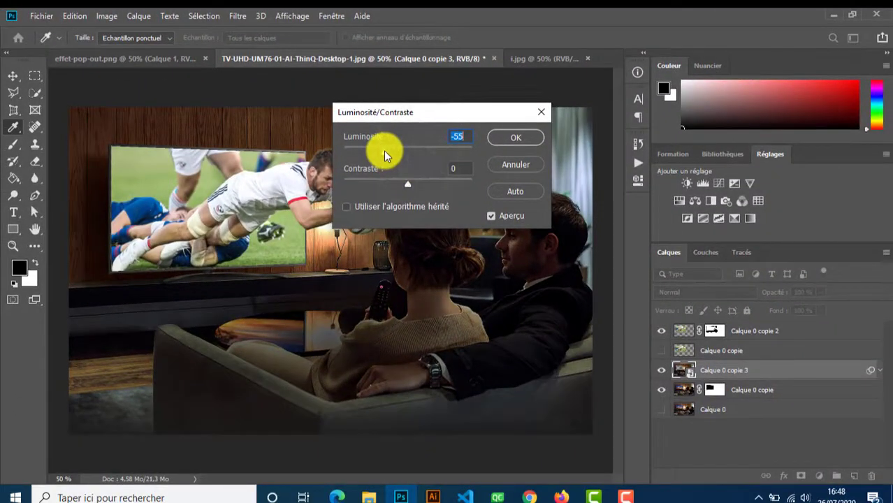
{"action": "left_click_drag", "start_coordinate": [411, 187], "coordinate": [455, 188]}
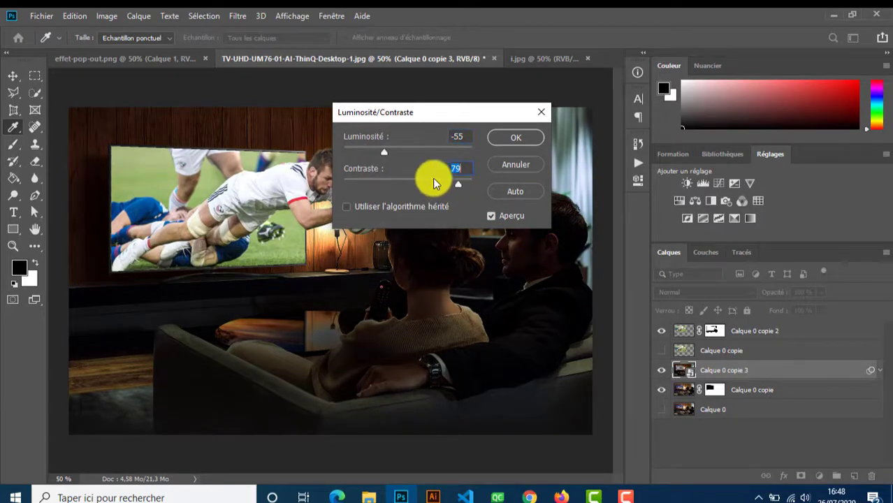
{"action": "left_click", "coordinate": [517, 142]}
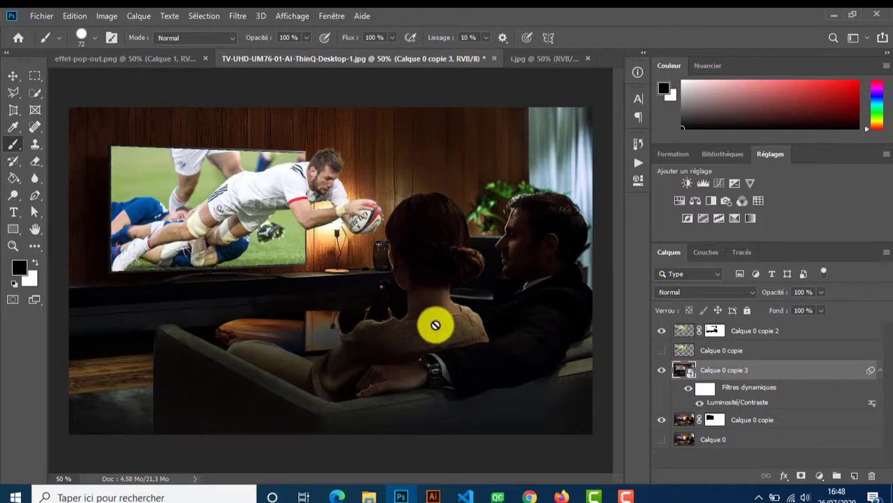
Step: Apply a Levels adjustment to the Calque 0 copie 3 smart object with input black 9 and output white 211
{"action": "left_click", "coordinate": [107, 16]}
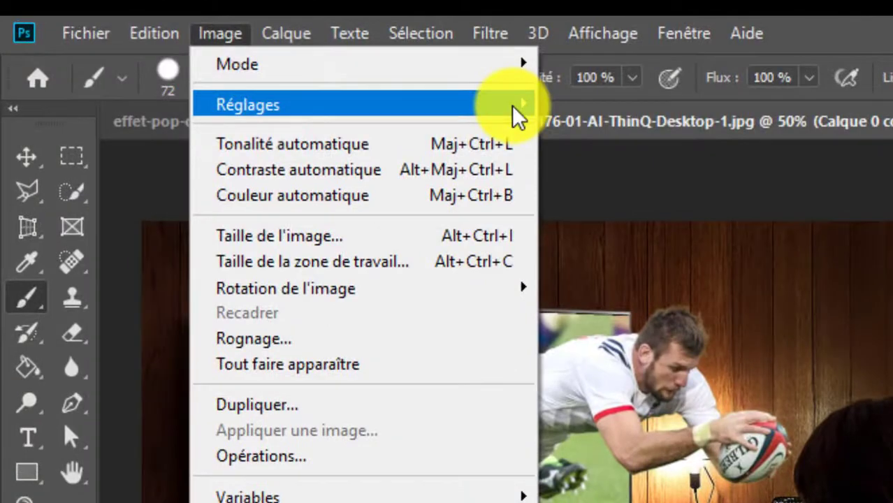
{"action": "mouse_move", "coordinate": [518, 112]}
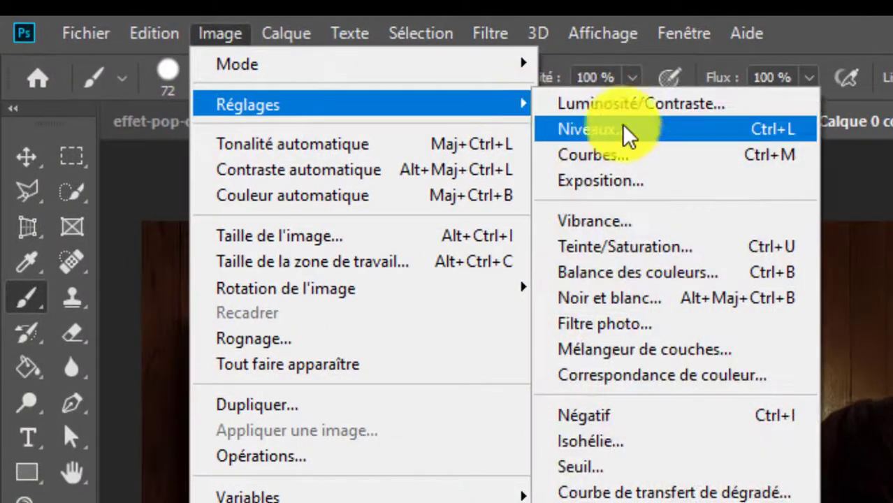
{"action": "left_click", "coordinate": [633, 139]}
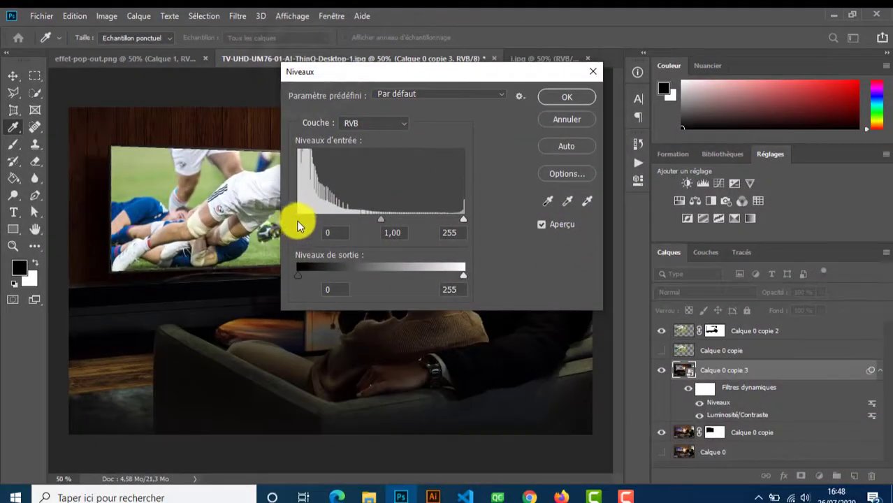
{"action": "left_click_drag", "start_coordinate": [389, 67], "coordinate": [641, 80]}
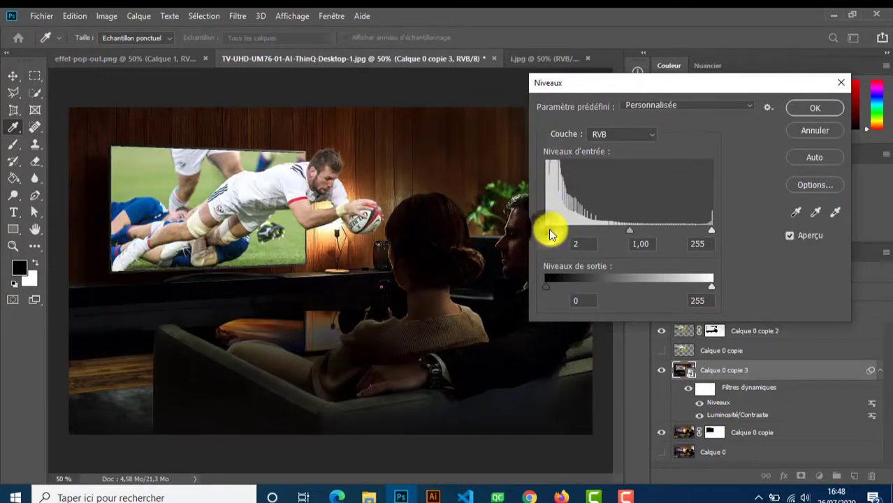
{"action": "left_click_drag", "start_coordinate": [549, 228], "coordinate": [551, 227]}
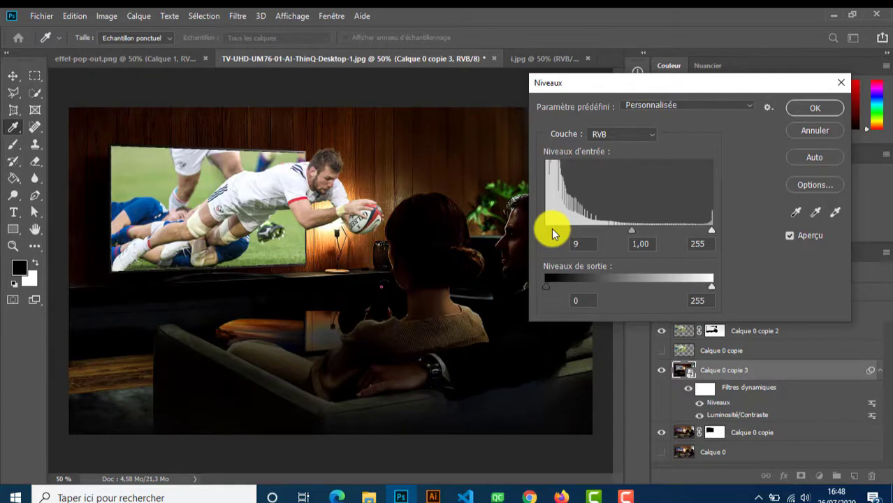
{"action": "left_click", "coordinate": [551, 227]}
{"action": "left_click_drag", "start_coordinate": [712, 288], "coordinate": [686, 289]}
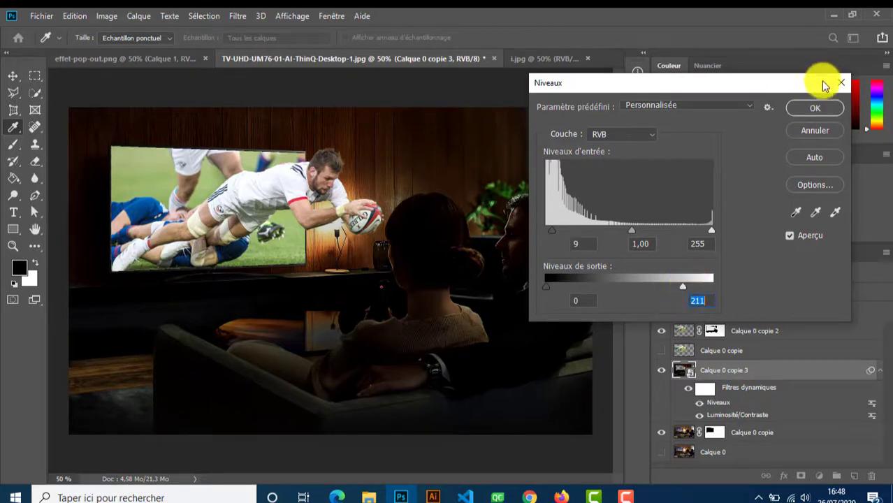
{"action": "left_click", "coordinate": [815, 108]}
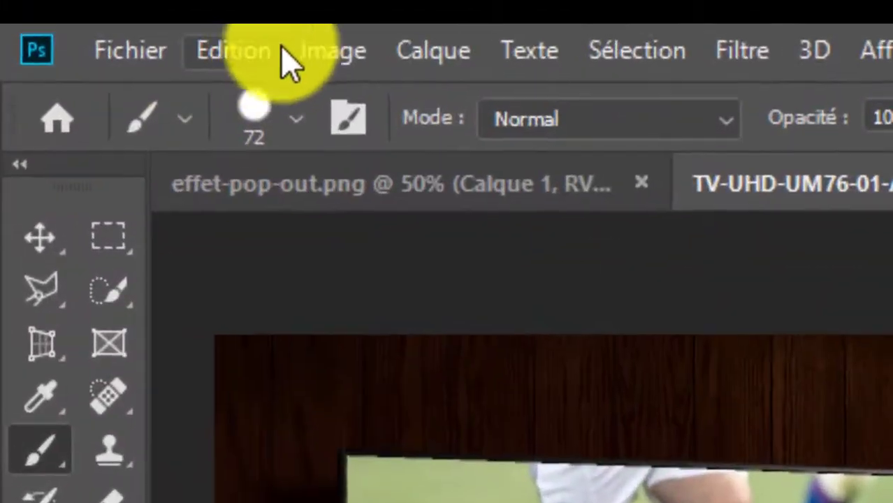
Step: Apply a Hue/Saturation adjustment to Calque 0 copie 3 with hue +12, saturation +11 and lightness -12
{"action": "left_click", "coordinate": [335, 54]}
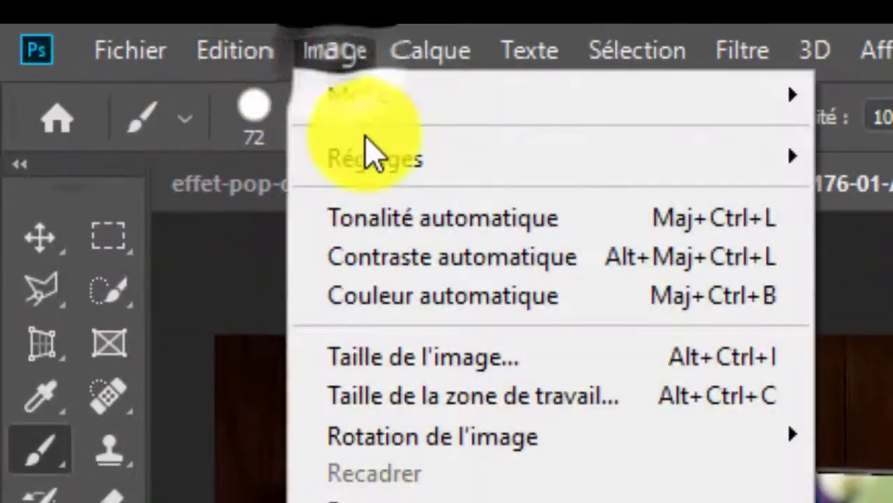
{"action": "mouse_move", "coordinate": [719, 160]}
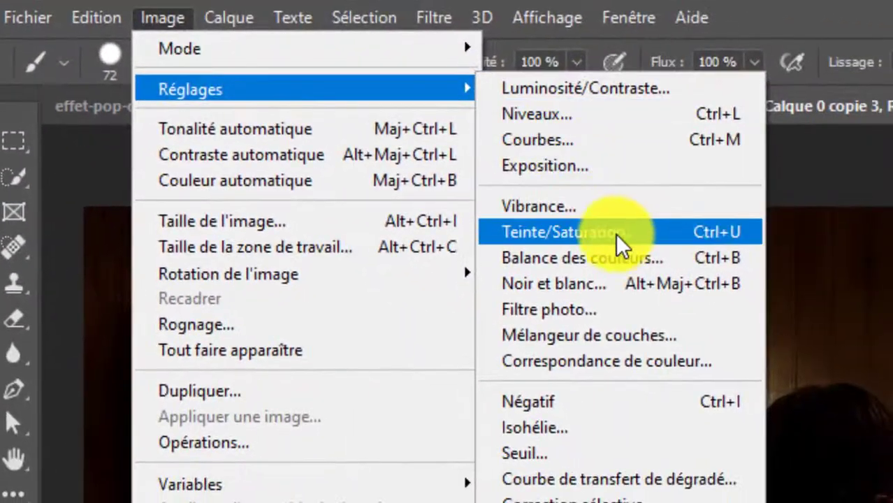
{"action": "left_click", "coordinate": [854, 319]}
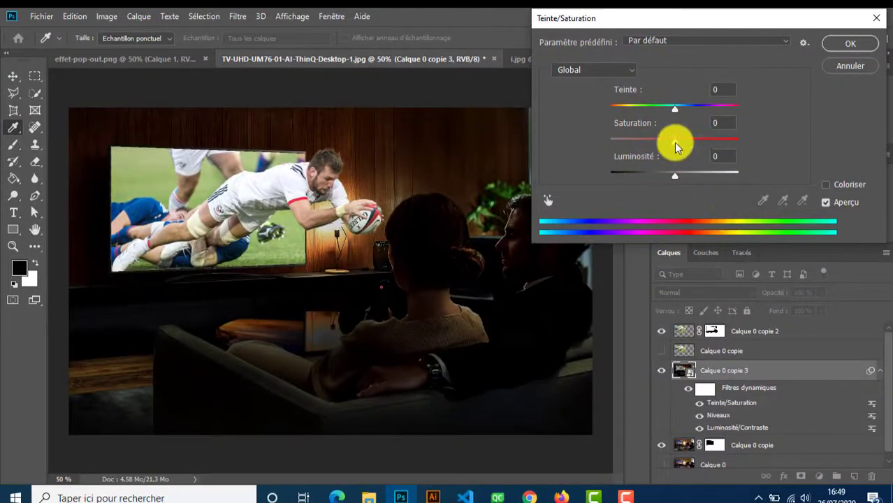
{"action": "left_click_drag", "start_coordinate": [676, 145], "coordinate": [683, 147]}
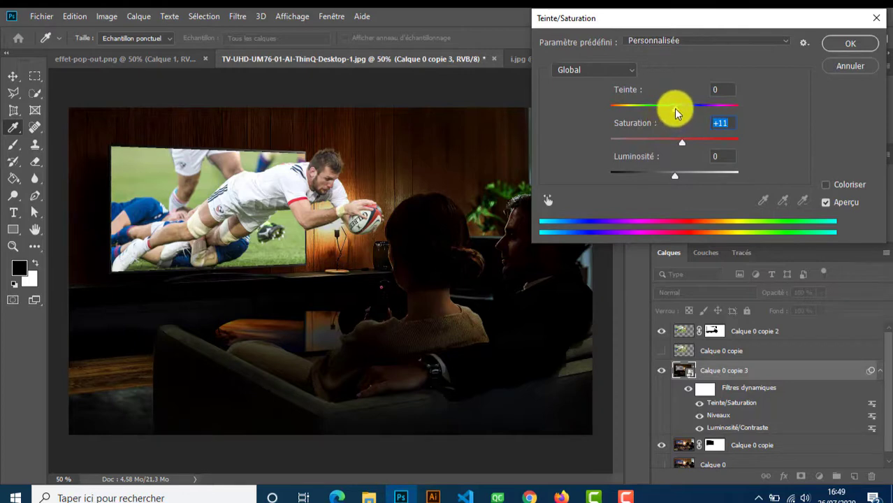
{"action": "left_click_drag", "start_coordinate": [676, 109], "coordinate": [682, 110]}
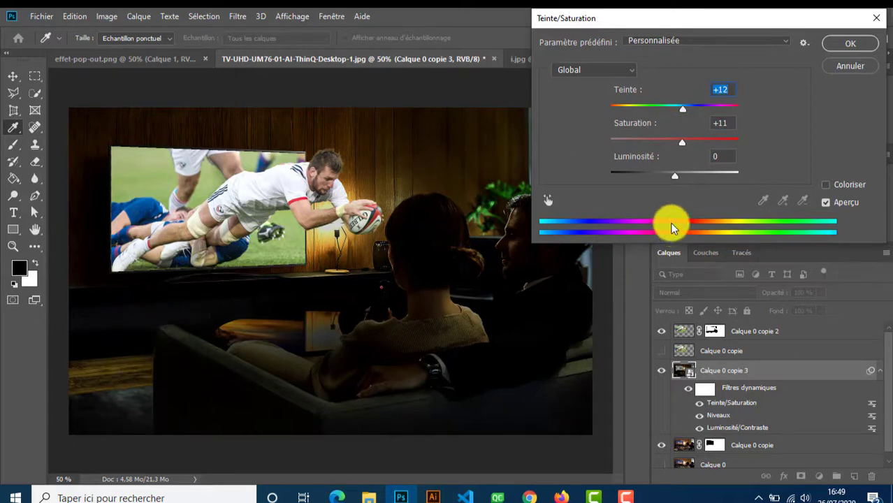
{"action": "left_click_drag", "start_coordinate": [674, 180], "coordinate": [662, 179]}
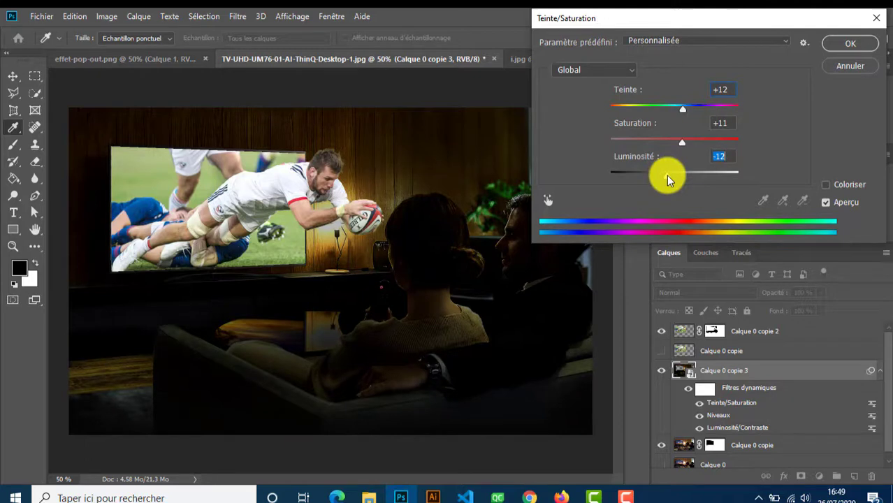
{"action": "left_click", "coordinate": [841, 46]}
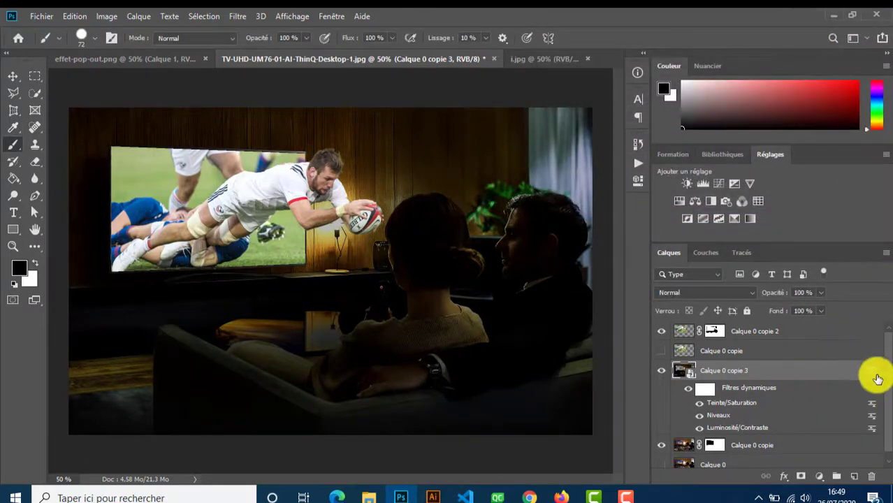
Step: Collapse the smart filter list of Calque 0 copie 3 and add a new empty layer above Calque 0 copie 2
{"action": "left_click", "coordinate": [879, 372]}
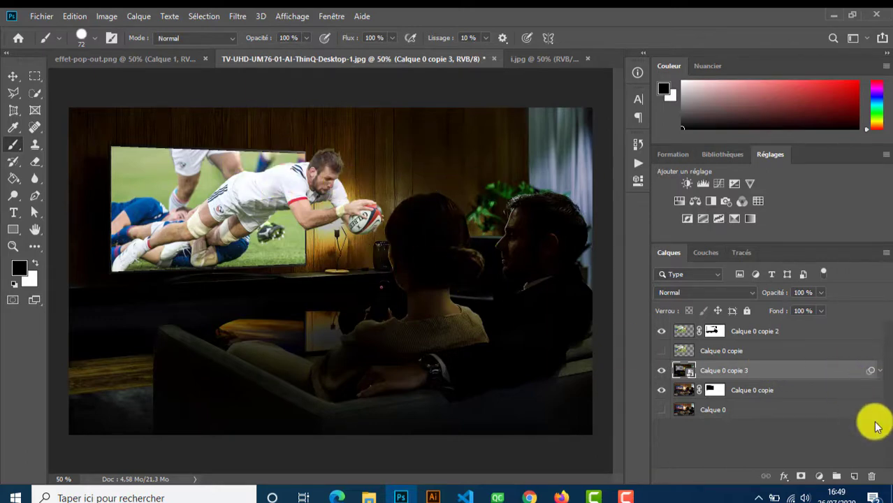
{"action": "left_click", "coordinate": [864, 333]}
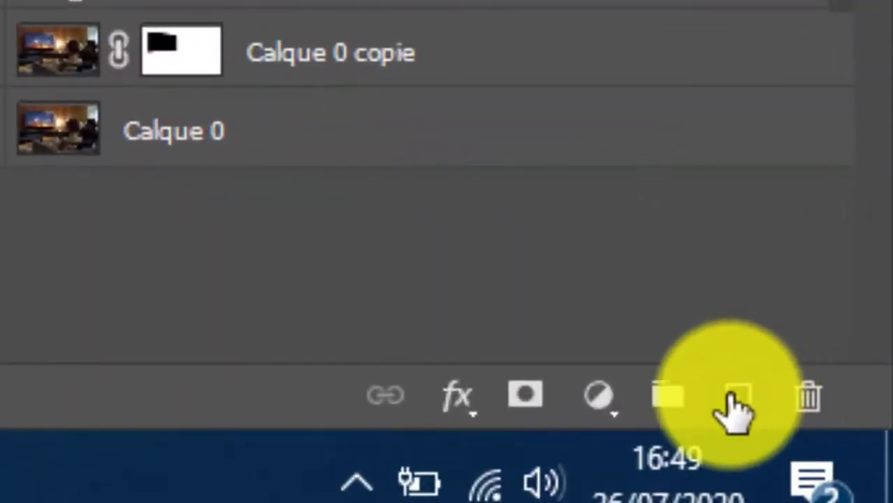
{"action": "left_click", "coordinate": [730, 397]}
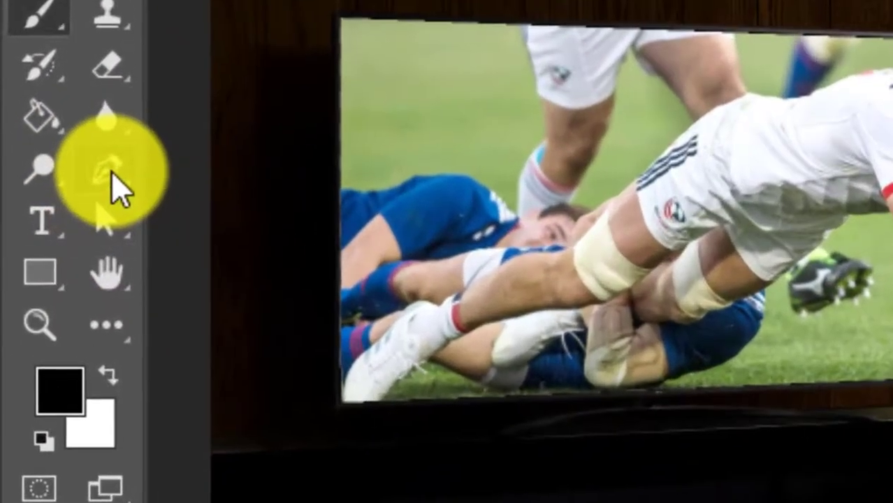
Step: Draw a closed Pen path around the cabinet area between the television's lower edge and the sofa, and convert it to a selection
{"action": "left_click", "coordinate": [110, 175]}
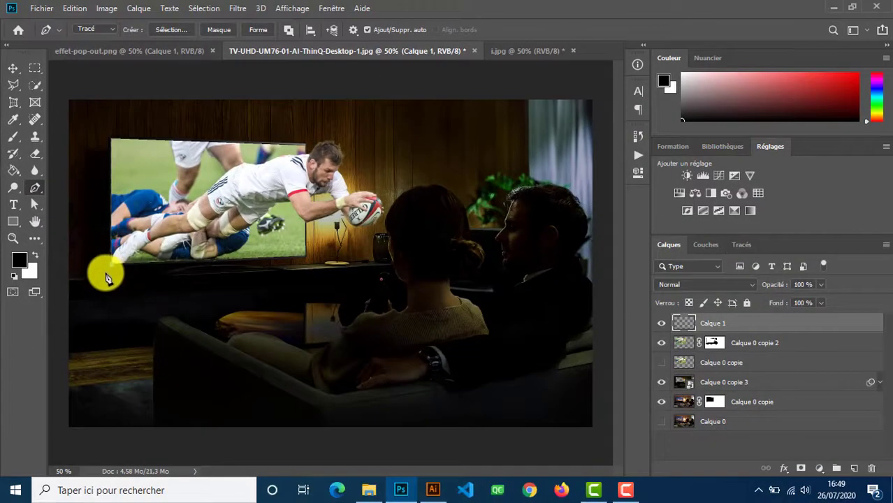
{"action": "left_click", "coordinate": [110, 266]}
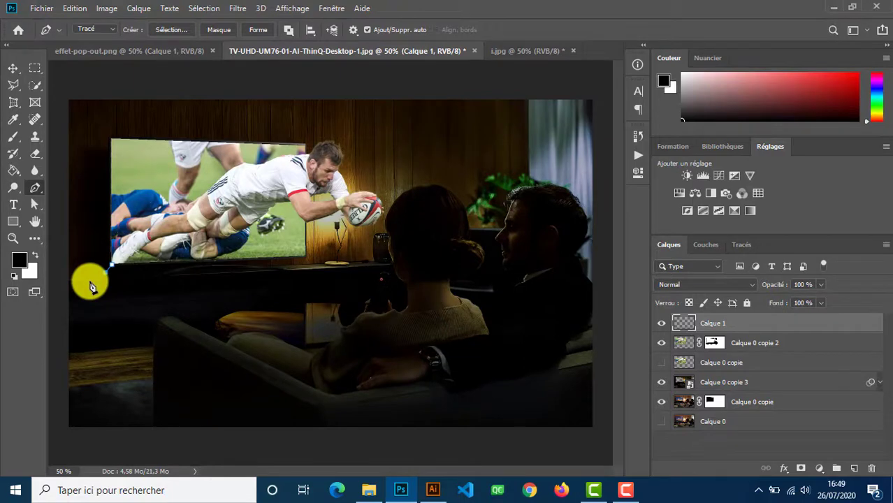
{"action": "left_click", "coordinate": [89, 279]}
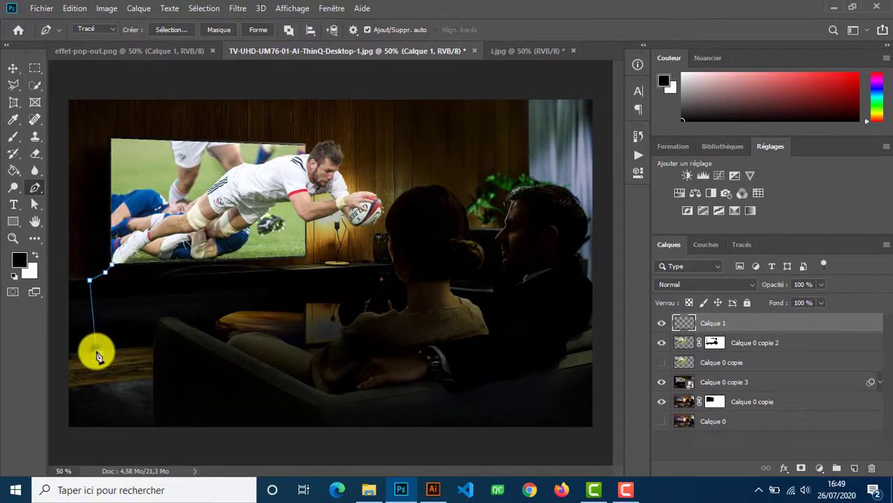
{"action": "left_click", "coordinate": [95, 351]}
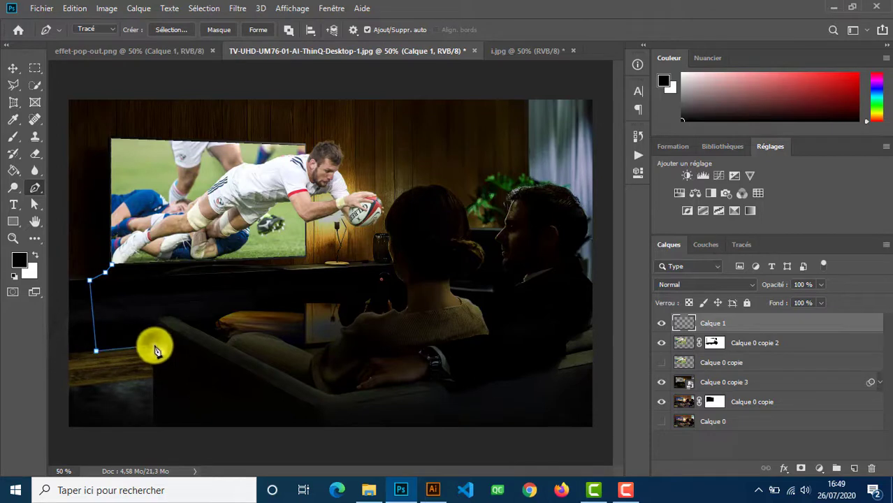
{"action": "left_click", "coordinate": [154, 346]}
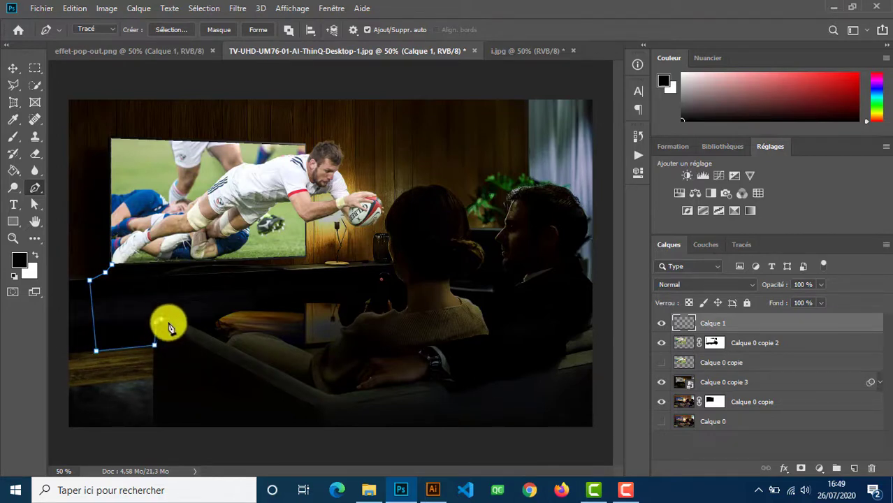
{"action": "left_click", "coordinate": [179, 320]}
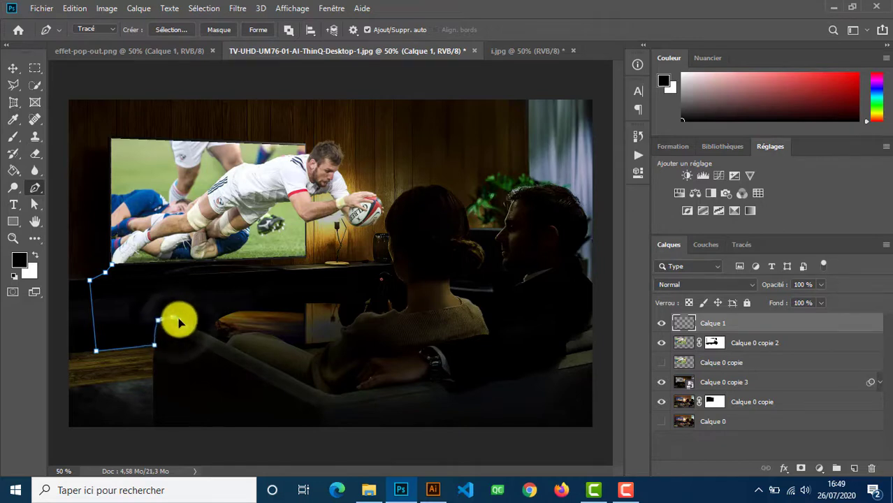
{"action": "left_click", "coordinate": [214, 326]}
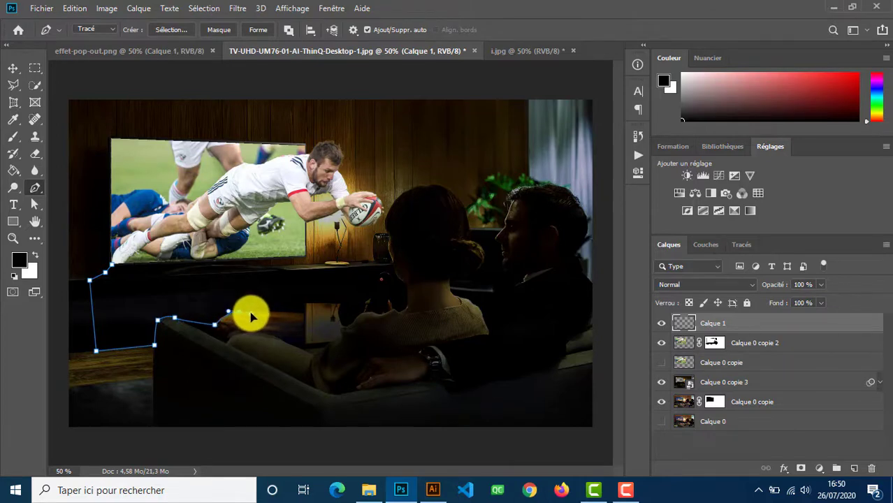
{"action": "left_click", "coordinate": [306, 305]}
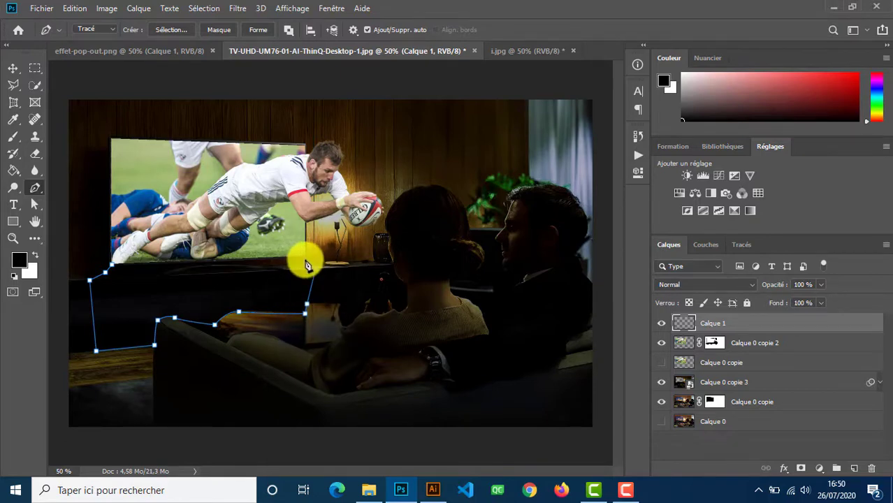
{"action": "left_click", "coordinate": [304, 258]}
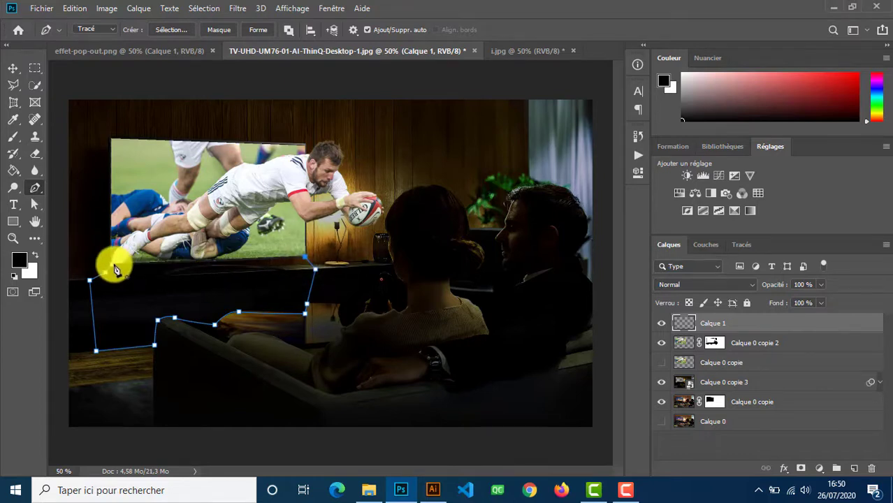
{"action": "left_click", "coordinate": [113, 264]}
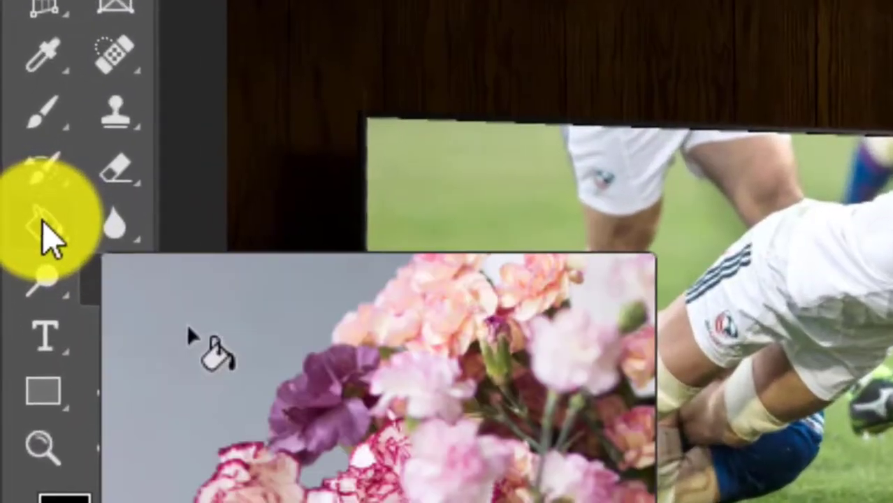
Step: Sample the green of the pitch near the television's lower edge and fill the selection with it on Calque 1
{"action": "left_click", "coordinate": [187, 323]}
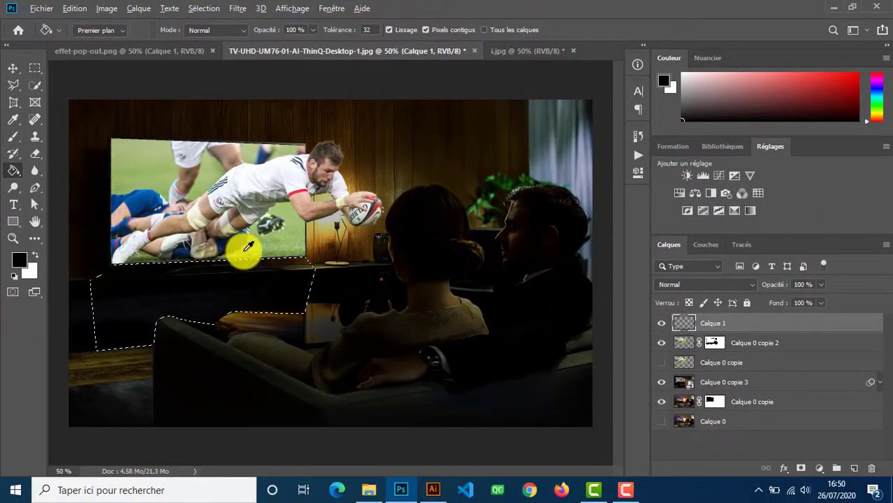
{"action": "left_click", "coordinate": [241, 253], "text": "alt"}
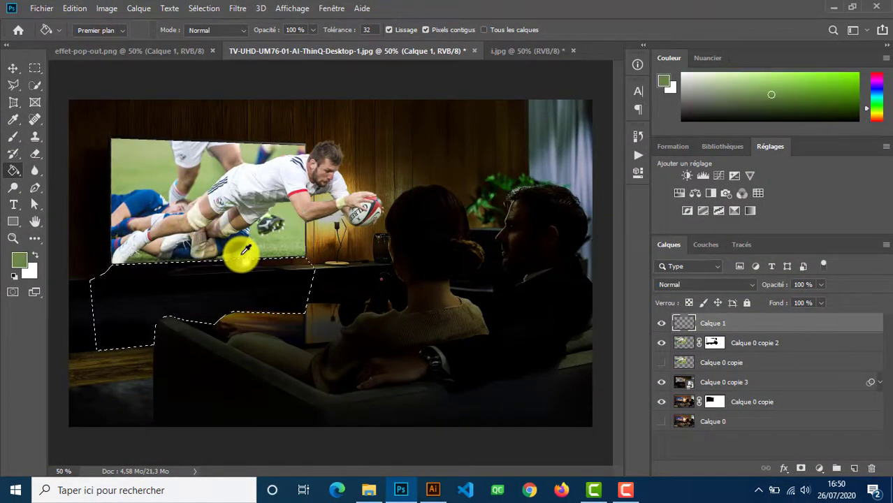
{"action": "left_click", "coordinate": [150, 292]}
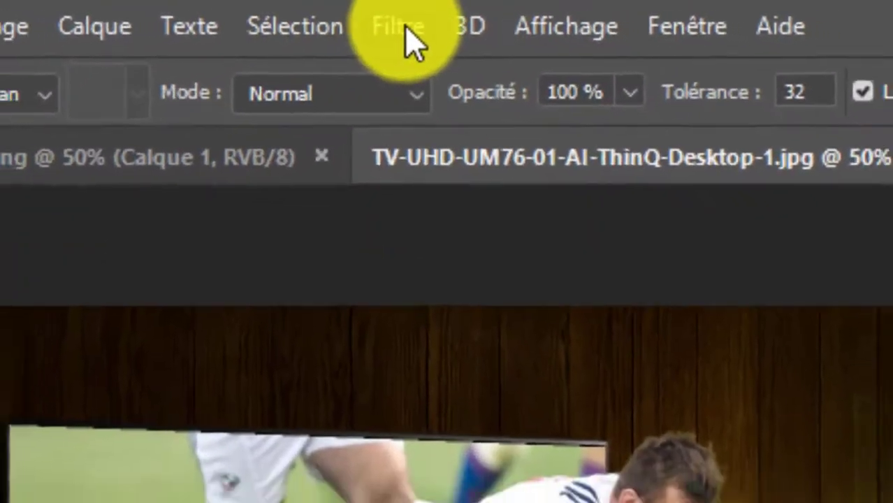
Step: Apply a Gaussian blur to the green fill on Calque 1, raising the radius above 9.8 pixels
{"action": "left_click", "coordinate": [386, 28]}
{"action": "mouse_move", "coordinate": [573, 343]}
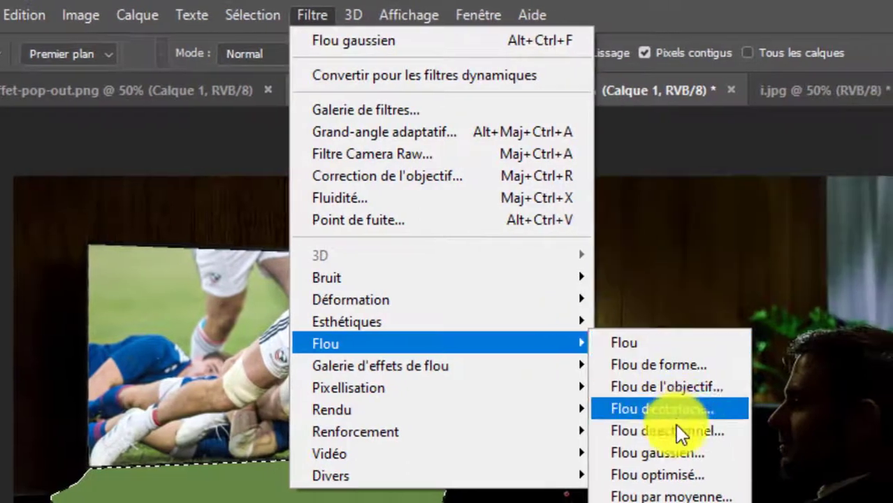
{"action": "left_click", "coordinate": [684, 454]}
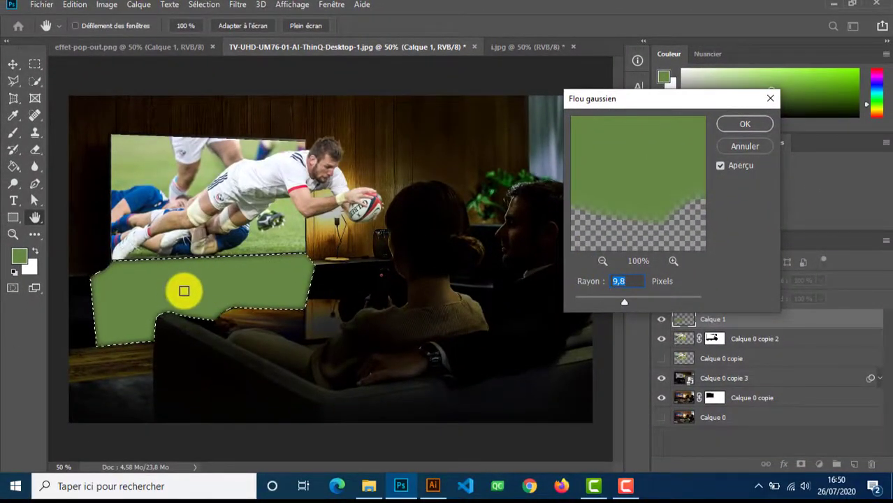
{"action": "left_click_drag", "start_coordinate": [624, 303], "coordinate": [640, 303]}
{"action": "left_click", "coordinate": [731, 126]}
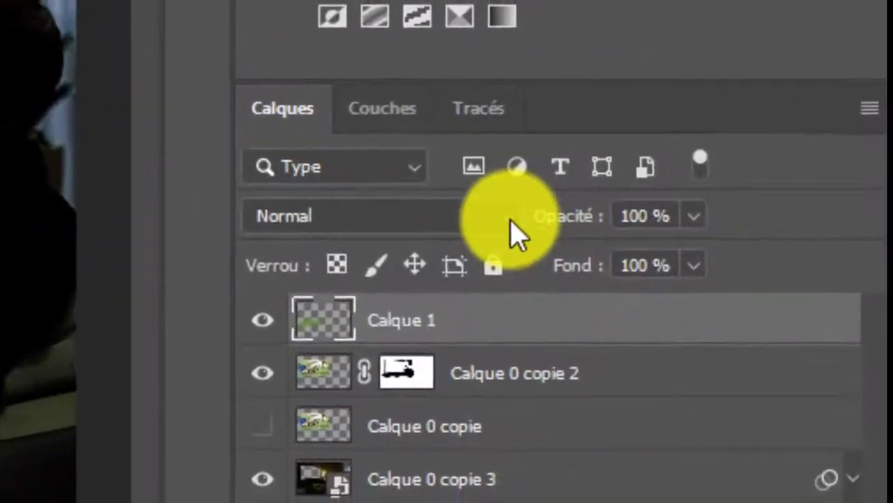
Step: Set the blend mode of Calque 1 to Lumière tamisée (Soft Light)
{"action": "left_click", "coordinate": [522, 229]}
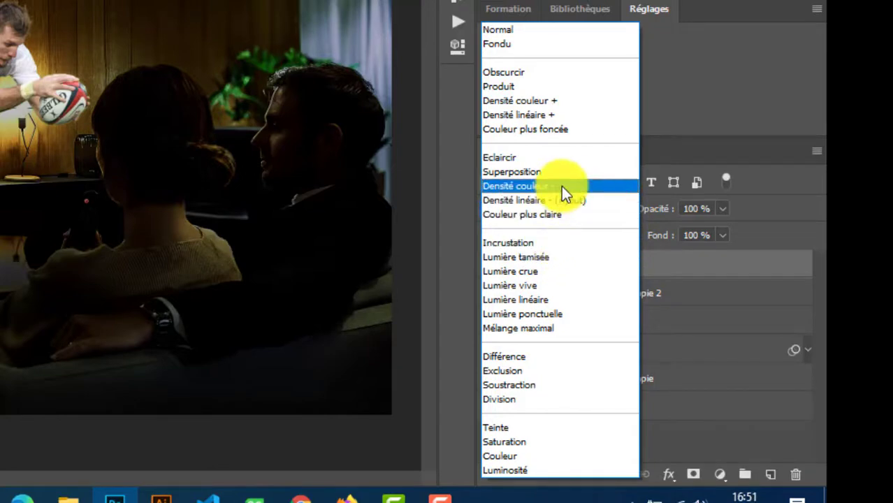
{"action": "left_click", "coordinate": [557, 257]}
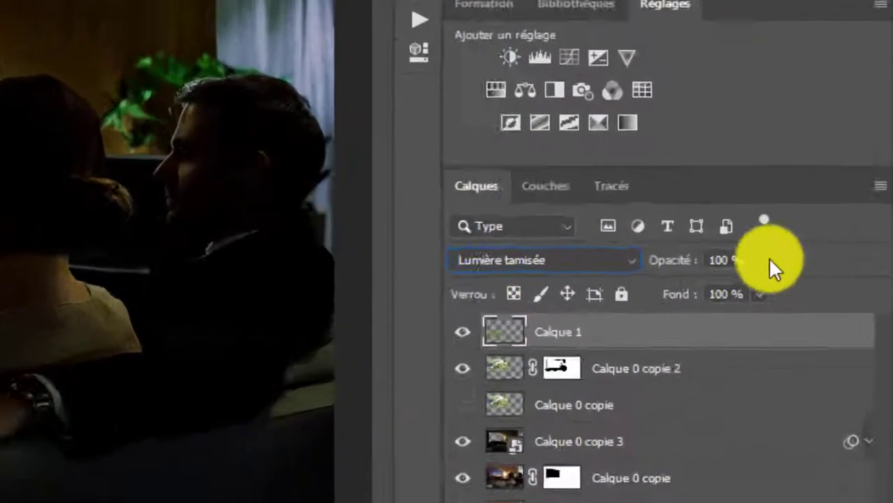
Step: Reduce the opacity of Calque 1 to 76 %
{"action": "left_click", "coordinate": [822, 290]}
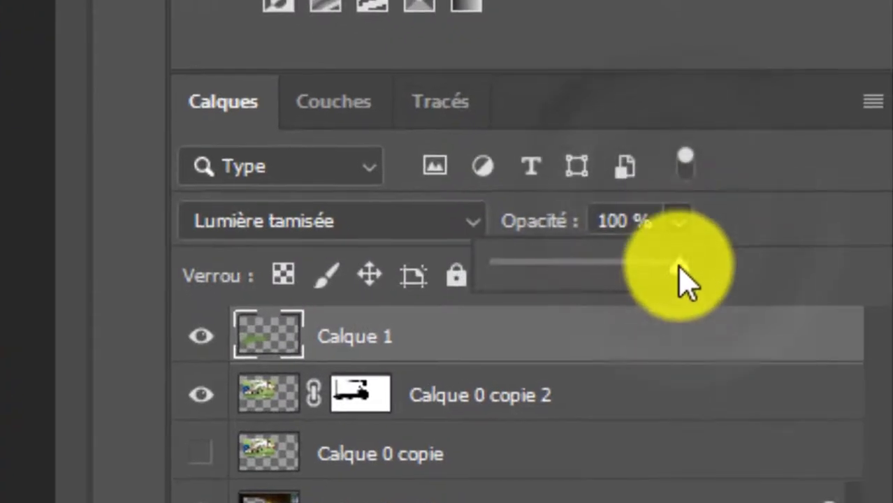
{"action": "left_click_drag", "start_coordinate": [680, 265], "coordinate": [637, 259]}
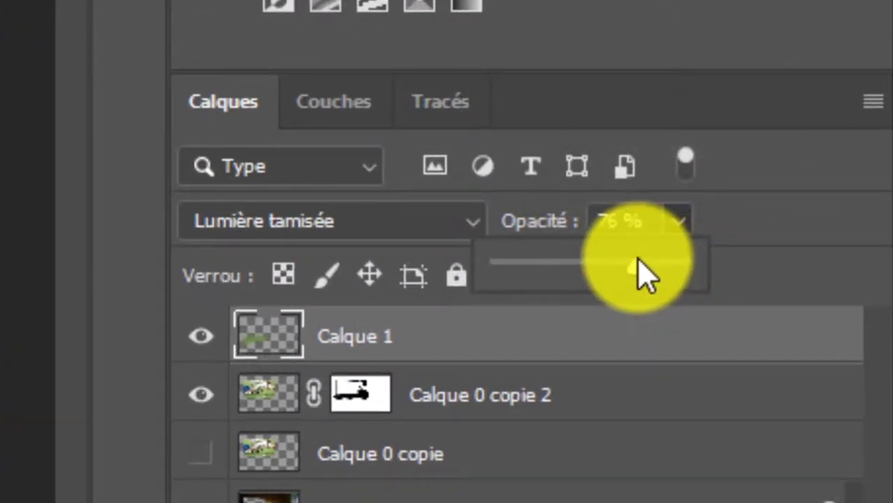
{"action": "left_click", "coordinate": [767, 159]}
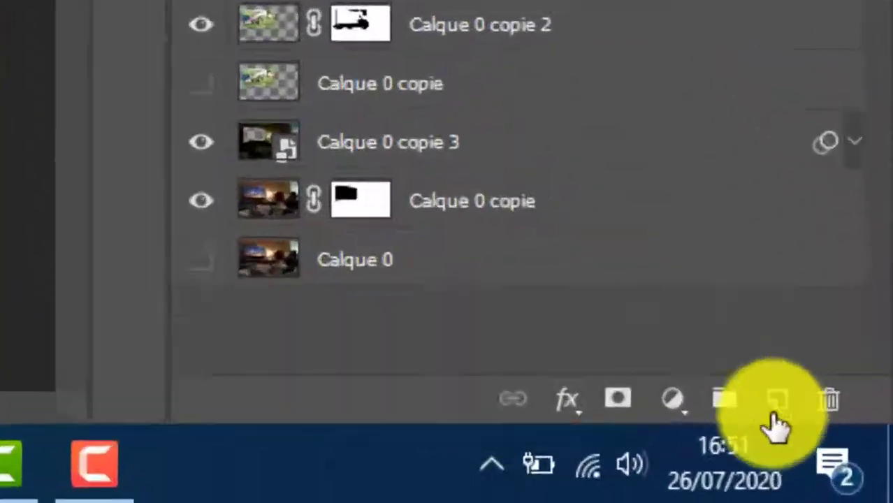
Step: Add a new empty layer above Calque 1 and sample the light green of the pitch along the television's upper edge for the Brush tool
{"action": "left_click", "coordinate": [774, 411]}
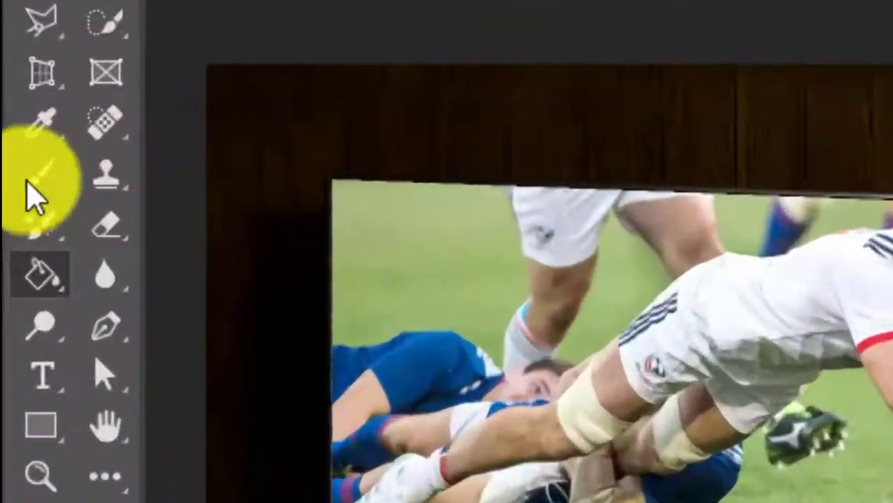
{"action": "left_click", "coordinate": [29, 182]}
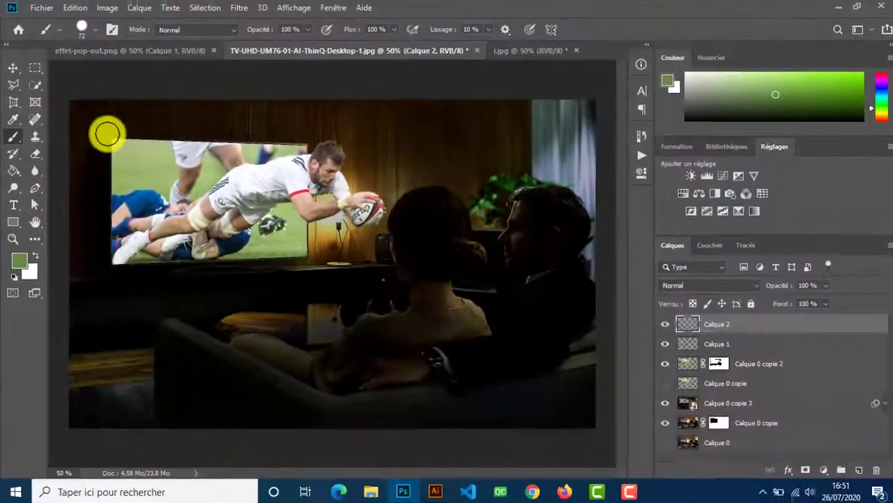
{"action": "left_click", "coordinate": [147, 140], "text": "alt"}
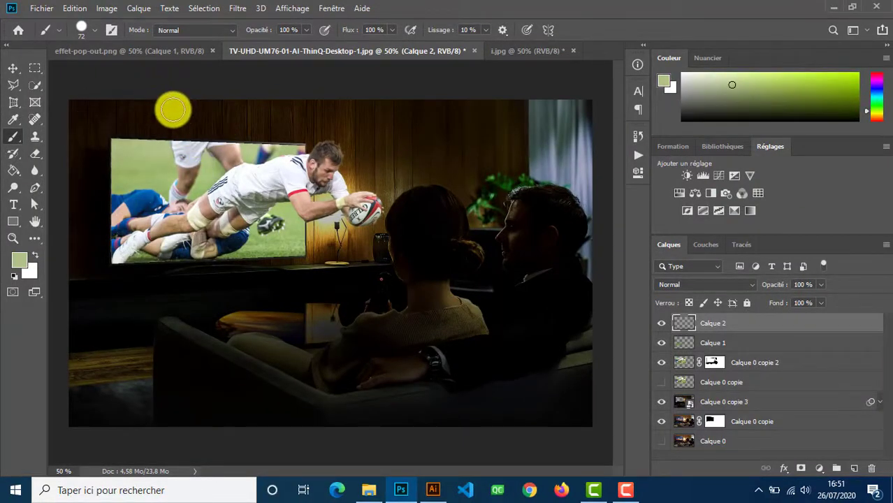
Step: Paint a green glow along the television's upper and left edges with the Arrondi flou brush at 48 px and 50 % opacity
{"action": "left_click_drag", "start_coordinate": [184, 104], "coordinate": [179, 112]}
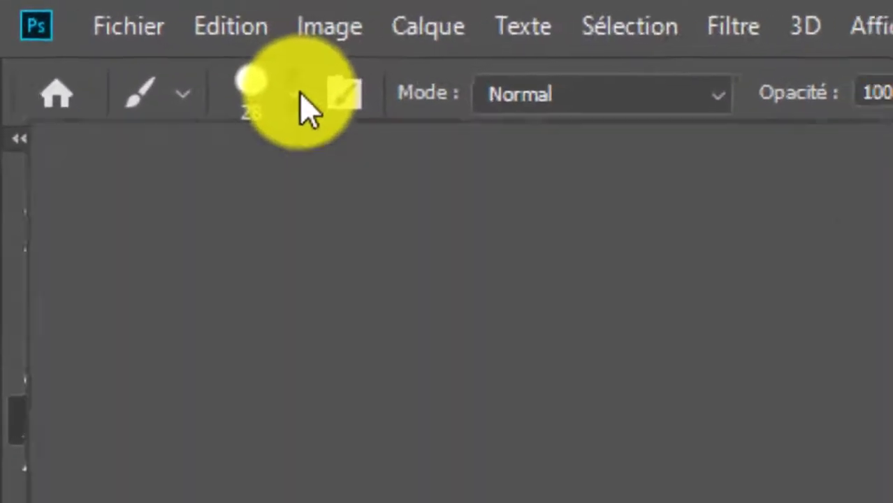
{"action": "left_click", "coordinate": [106, 34]}
{"action": "left_click", "coordinate": [152, 279]}
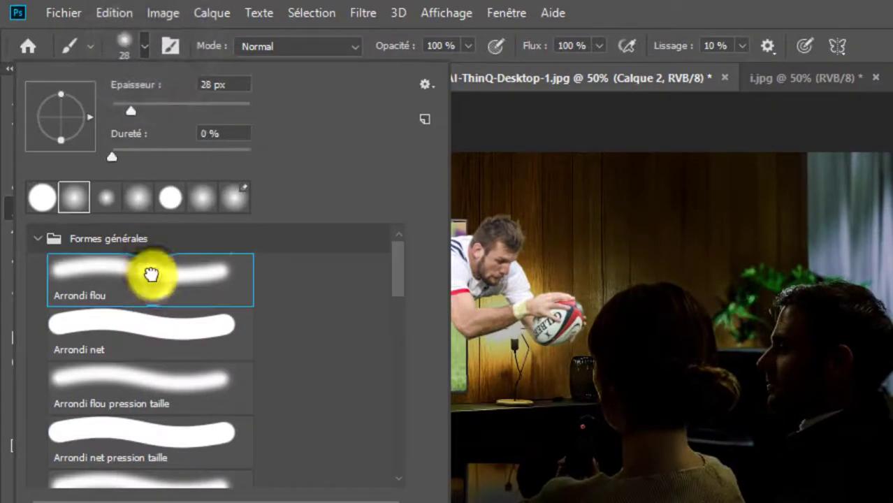
{"action": "left_click", "coordinate": [429, 46]}
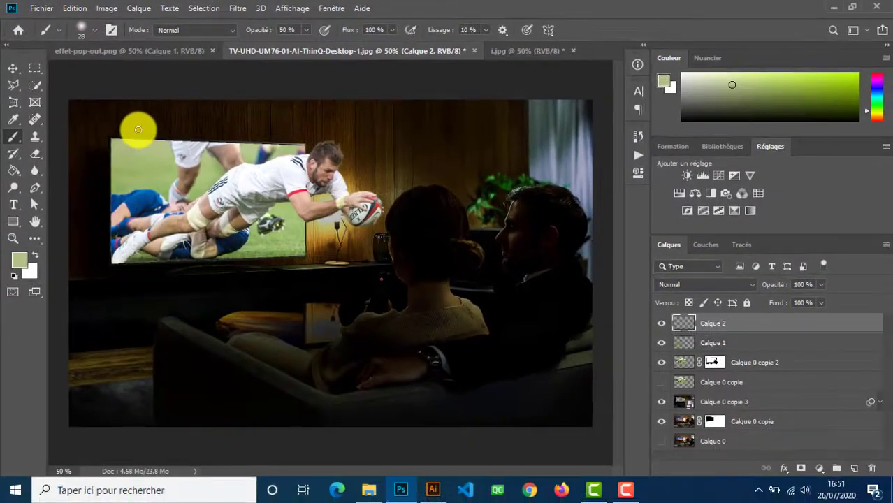
{"action": "right_click", "coordinate": [138, 130], "text": "alt"}
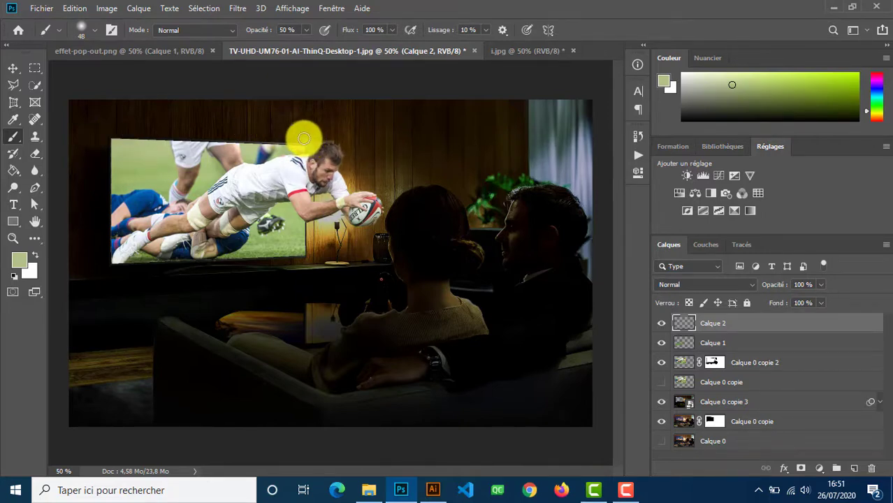
{"action": "mouse_move", "coordinate": [292, 138]}
{"action": "left_mouse_down"}
{"action": "mouse_move", "coordinate": [108, 136]}
{"action": "mouse_move", "coordinate": [104, 244]}
{"action": "left_mouse_up"}
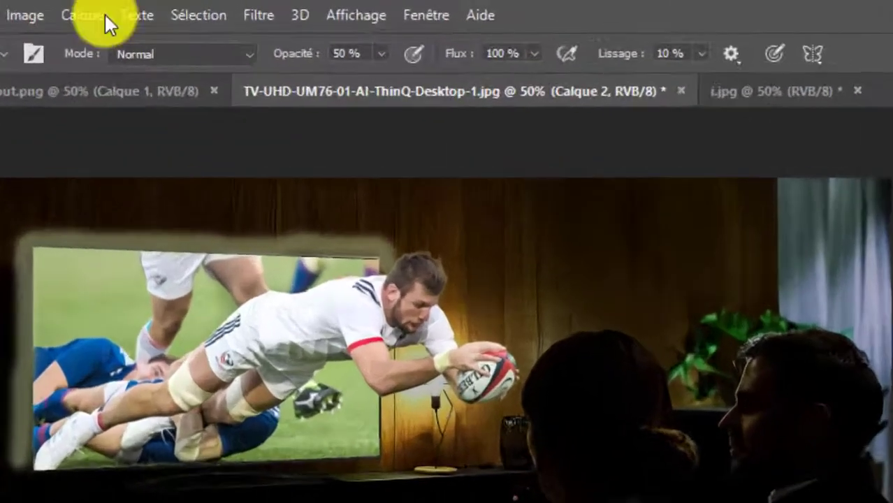
Step: Apply a Gaussian blur with a radius of 19,4 pixels to the painted glow on Calque 2
{"action": "left_click", "coordinate": [261, 17]}
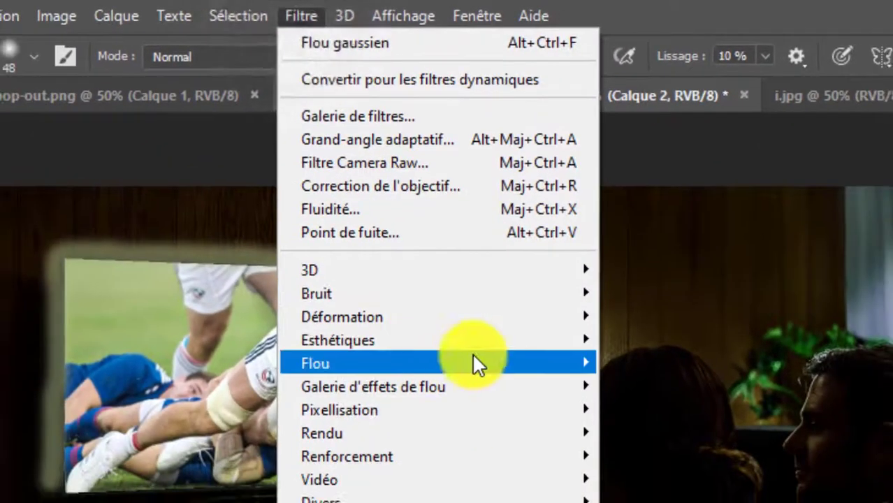
{"action": "mouse_move", "coordinate": [471, 362]}
{"action": "left_click", "coordinate": [707, 478]}
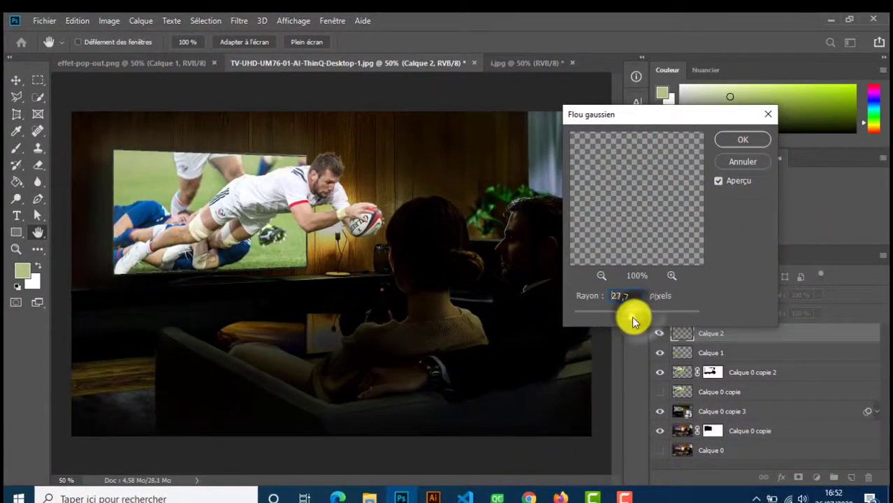
{"action": "left_click_drag", "start_coordinate": [632, 316], "coordinate": [627, 317]}
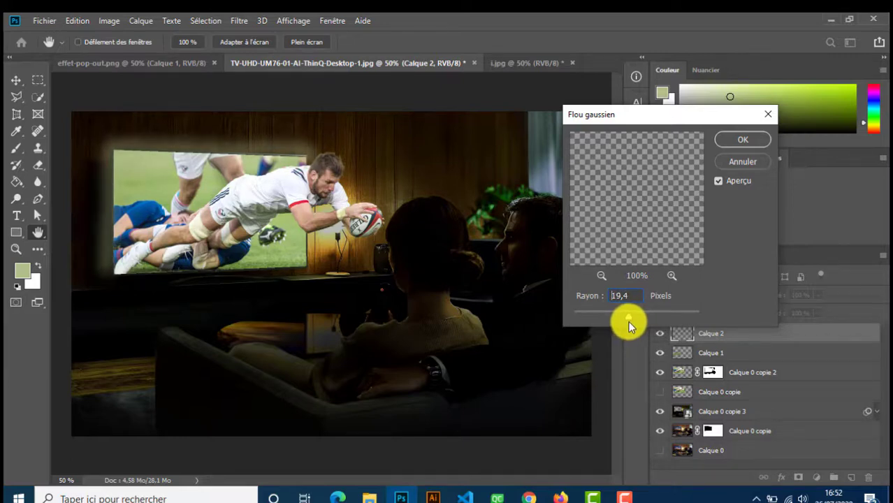
{"action": "left_click", "coordinate": [742, 140]}
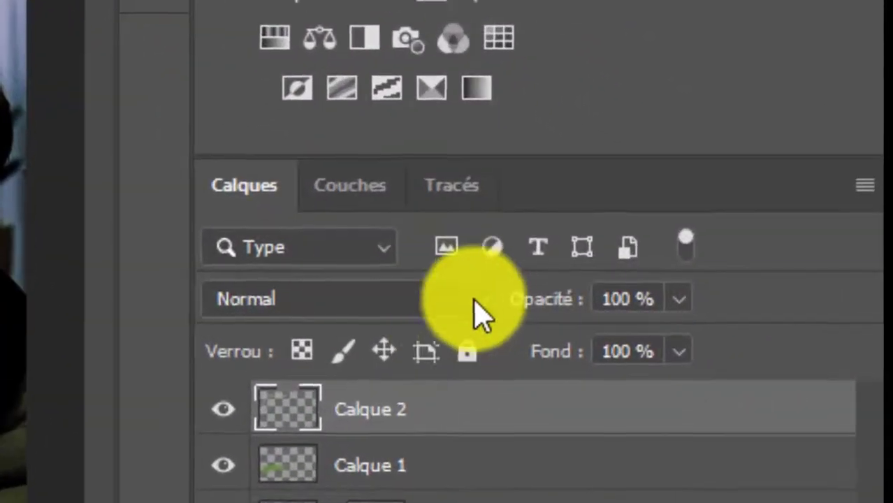
Step: Set the blend mode of Calque 2 to Lumière linéaire (Linear Light) and its opacity to 47 %
{"action": "left_click", "coordinate": [730, 295]}
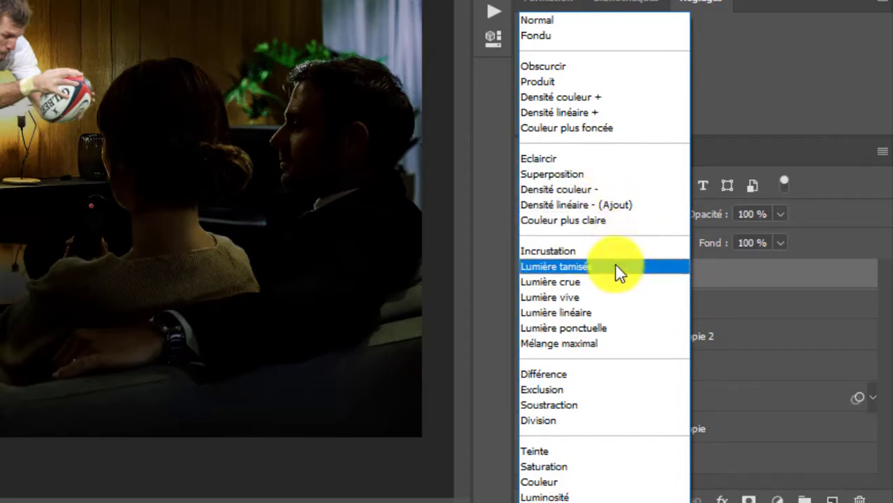
{"action": "left_click", "coordinate": [619, 313]}
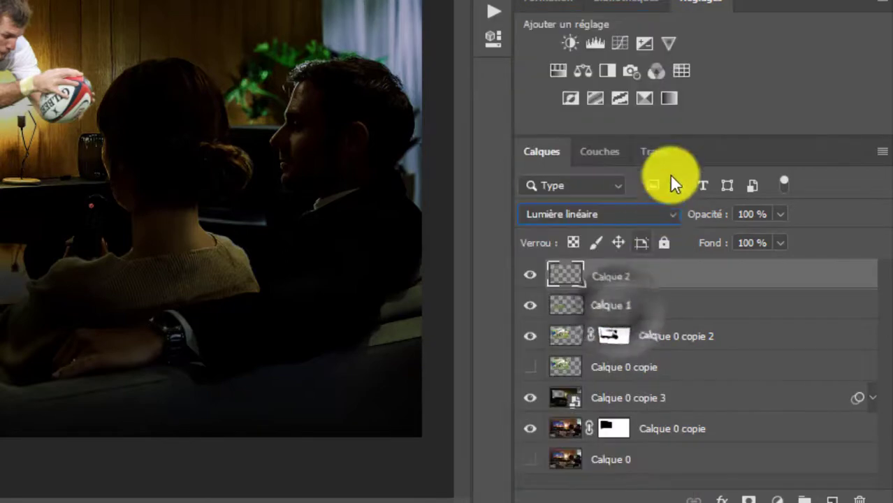
{"action": "left_click", "coordinate": [777, 215]}
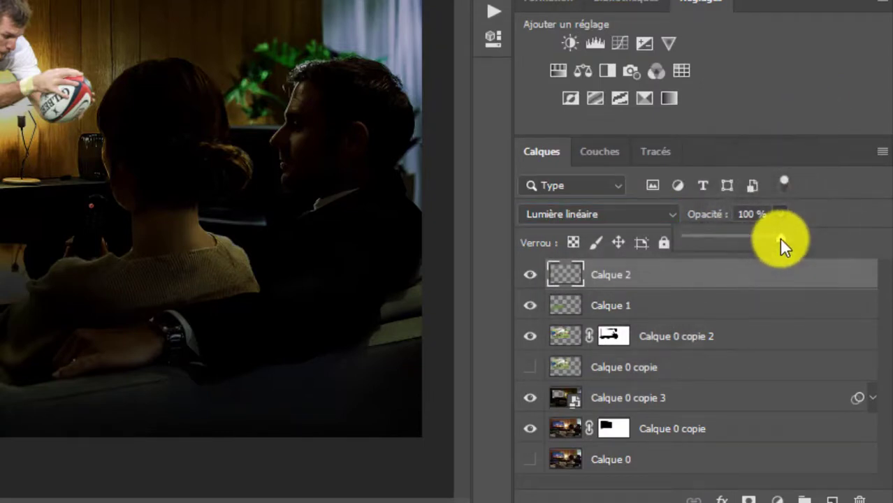
{"action": "left_click_drag", "start_coordinate": [779, 237], "coordinate": [730, 243]}
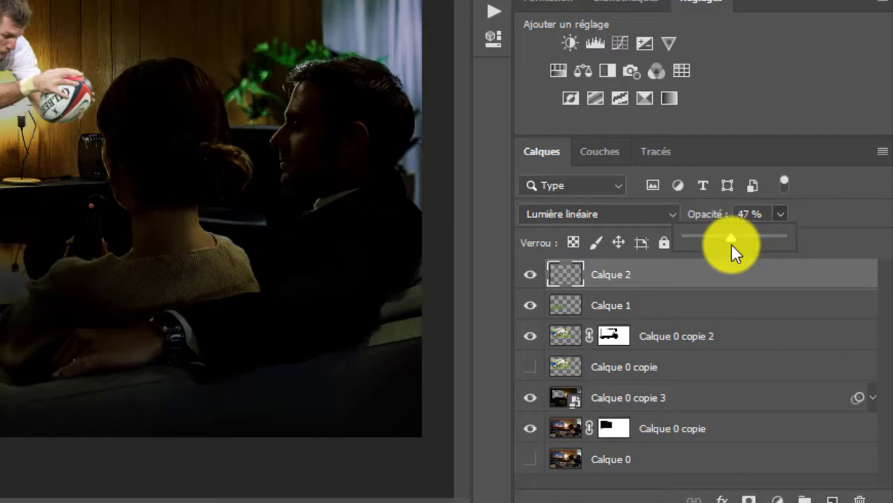
{"action": "left_click", "coordinate": [814, 115]}
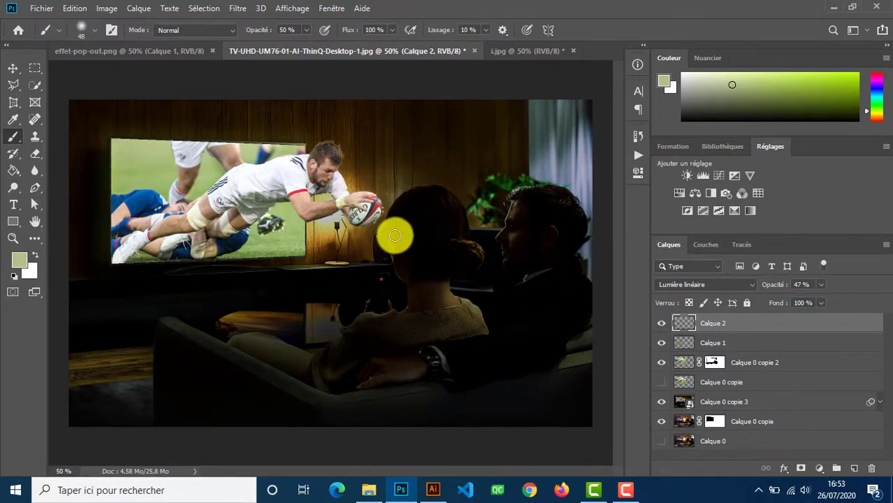
Step: Sample the green of the pitch near the screen's lower-right corner and reduce the brush size to 36 px
{"action": "left_click", "coordinate": [299, 218], "text": "alt"}
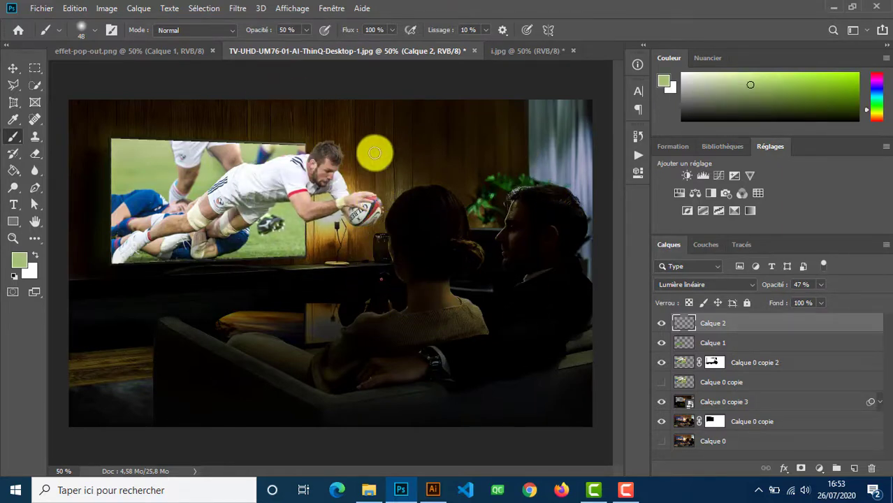
{"action": "left_click_drag", "start_coordinate": [393, 159], "coordinate": [392, 163]}
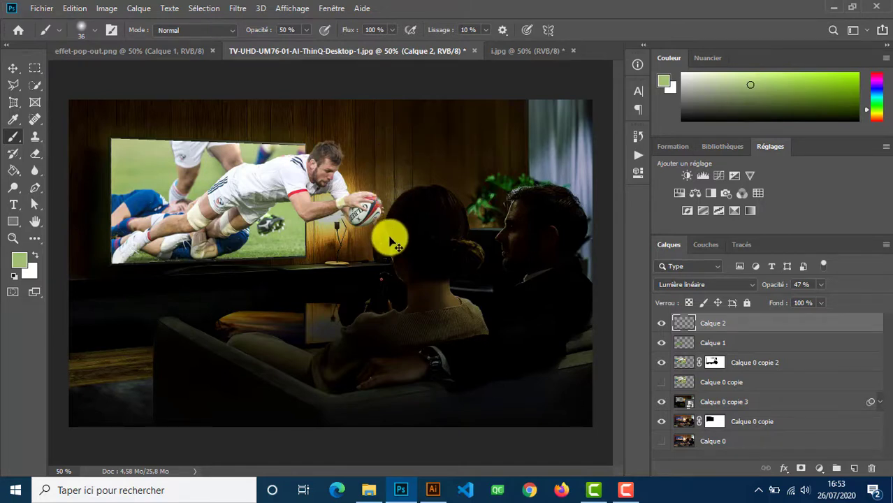
{"action": "left_click", "coordinate": [394, 241]}
{"action": "left_click", "coordinate": [398, 245]}
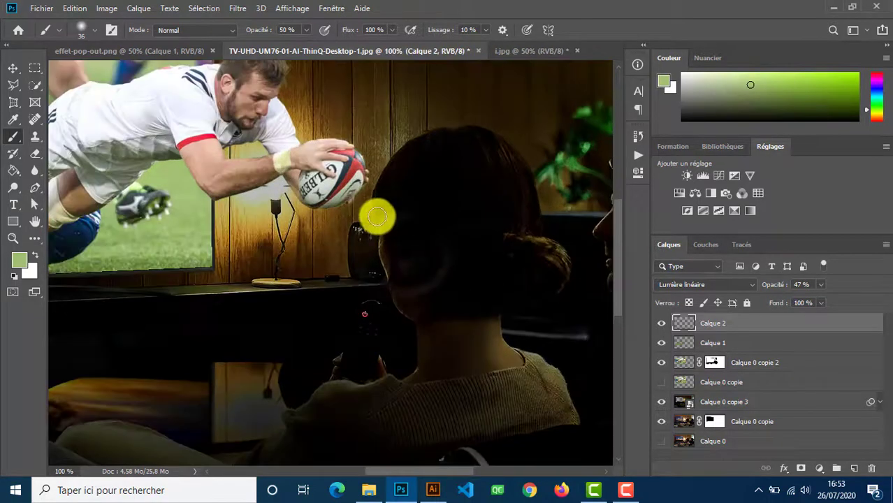
{"action": "mouse_move", "coordinate": [376, 207]}
{"action": "left_mouse_down"}
{"action": "mouse_move", "coordinate": [379, 260]}
{"action": "mouse_move", "coordinate": [412, 319]}
{"action": "left_mouse_up"}
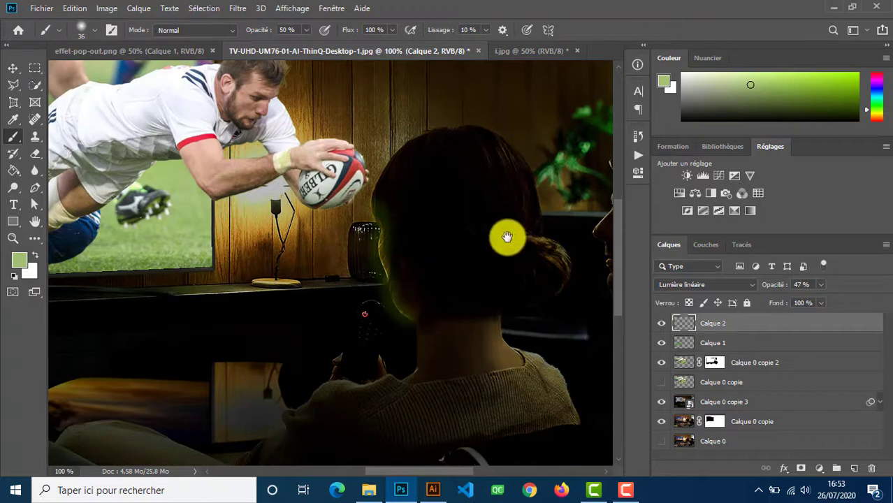
{"action": "left_click_drag", "start_coordinate": [508, 237], "coordinate": [339, 225]}
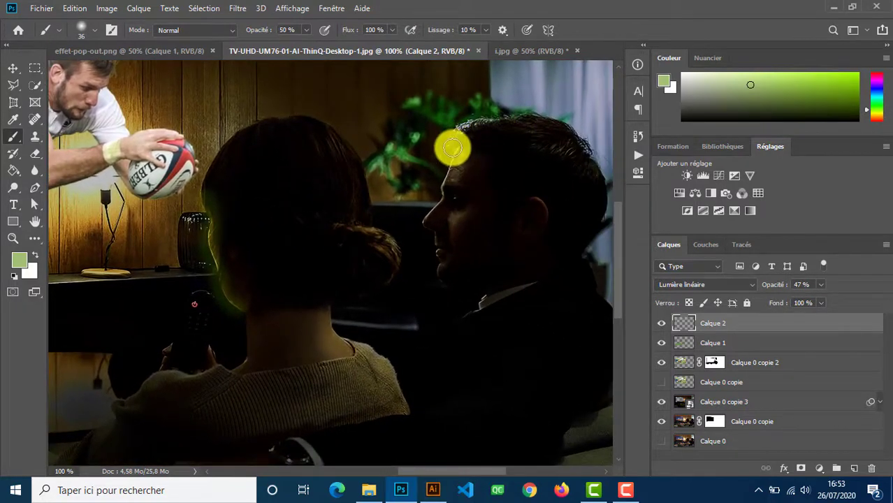
{"action": "mouse_move", "coordinate": [452, 148]}
{"action": "left_mouse_down"}
{"action": "mouse_move", "coordinate": [464, 145]}
{"action": "mouse_move", "coordinate": [426, 219]}
{"action": "mouse_move", "coordinate": [445, 206]}
{"action": "mouse_move", "coordinate": [460, 210]}
{"action": "mouse_move", "coordinate": [468, 125]}
{"action": "mouse_move", "coordinate": [458, 155]}
{"action": "left_mouse_up"}
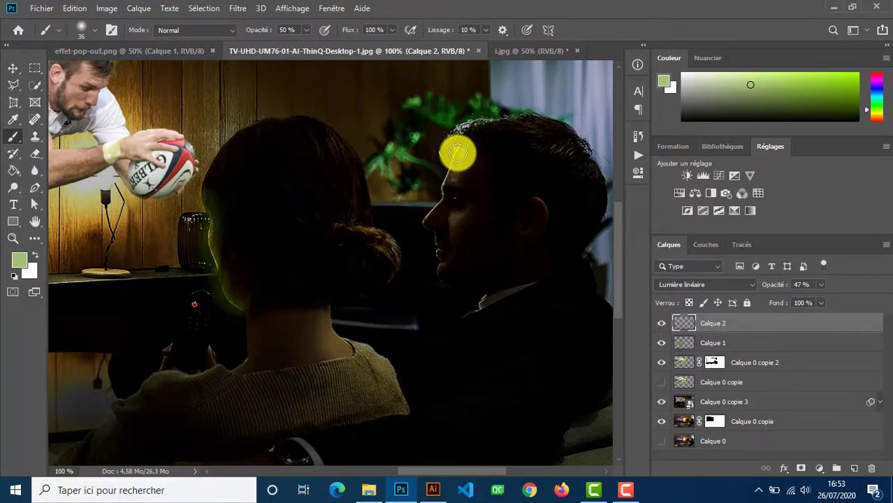
{"action": "left_click", "coordinate": [311, 203], "text": "ctrl+alt"}
{"action": "left_click", "coordinate": [278, 231], "text": "ctrl+alt"}
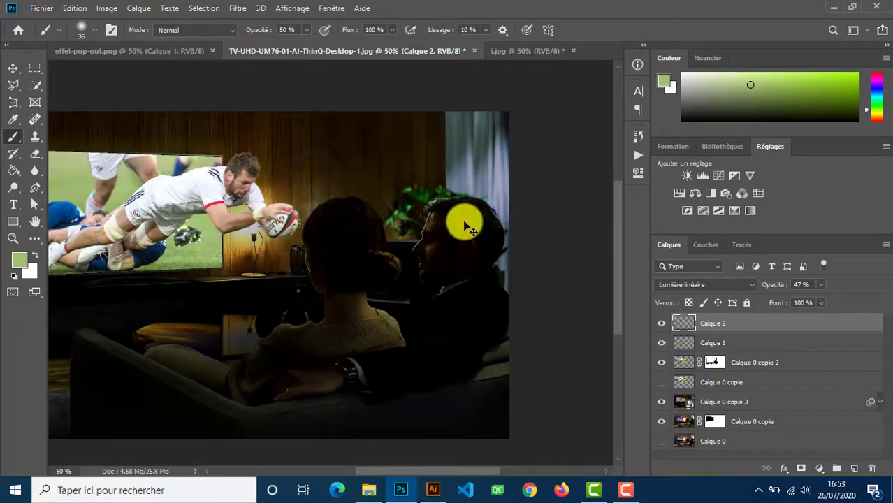
{"action": "left_click_drag", "start_coordinate": [194, 306], "coordinate": [248, 263]}
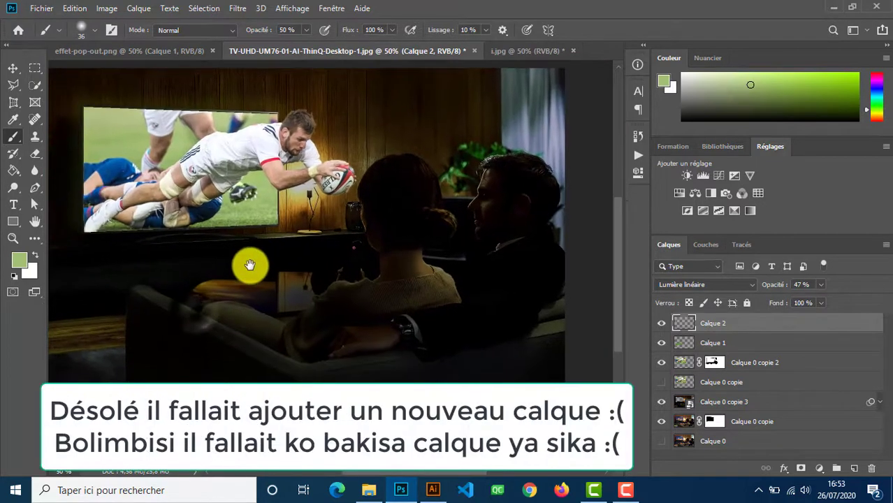
Step: Add a new layer above Calque 2 and paint the sampled green along the woman's face and the man's profile, facing the television
{"action": "left_click", "coordinate": [853, 468]}
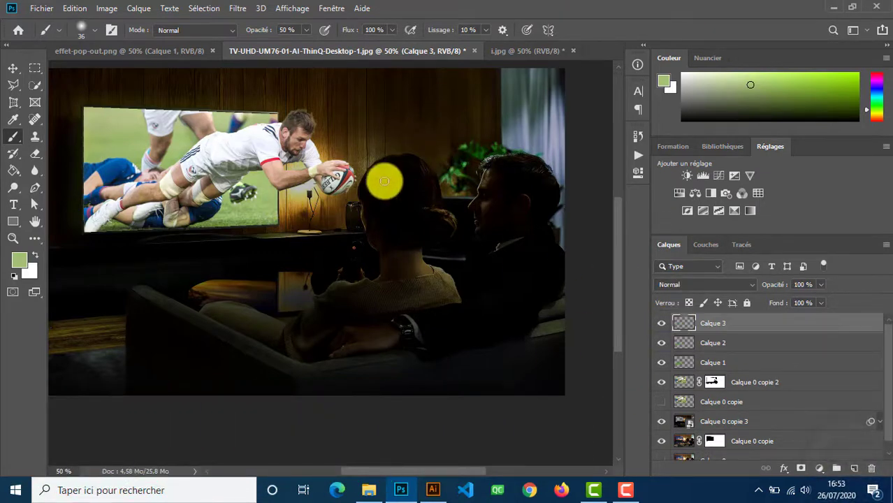
{"action": "left_click", "coordinate": [363, 198], "text": "ctrl"}
{"action": "left_click", "coordinate": [362, 197], "text": "ctrl"}
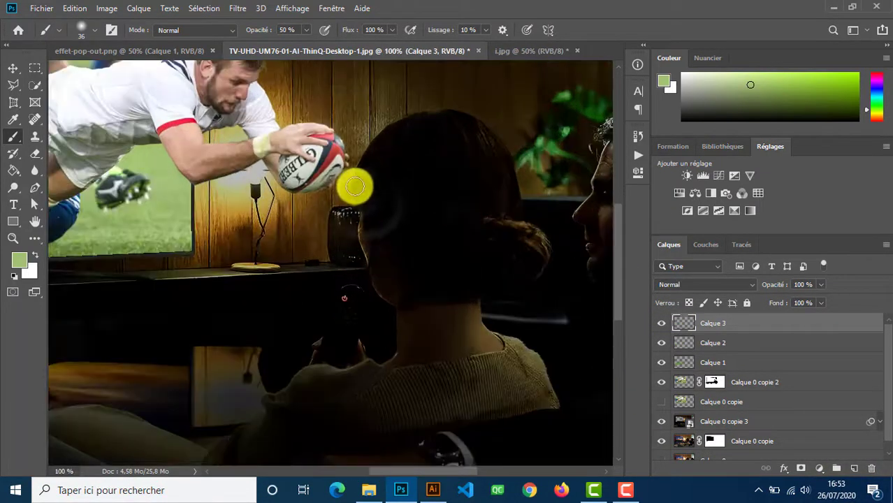
{"action": "mouse_move", "coordinate": [357, 192]}
{"action": "left_mouse_down"}
{"action": "mouse_move", "coordinate": [357, 249]}
{"action": "mouse_move", "coordinate": [383, 306]}
{"action": "left_mouse_up"}
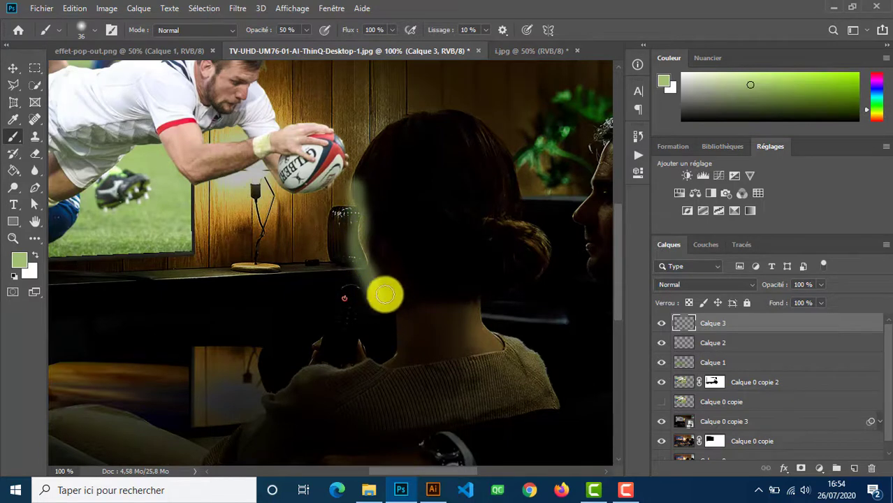
{"action": "left_click_drag", "start_coordinate": [494, 251], "coordinate": [343, 262]}
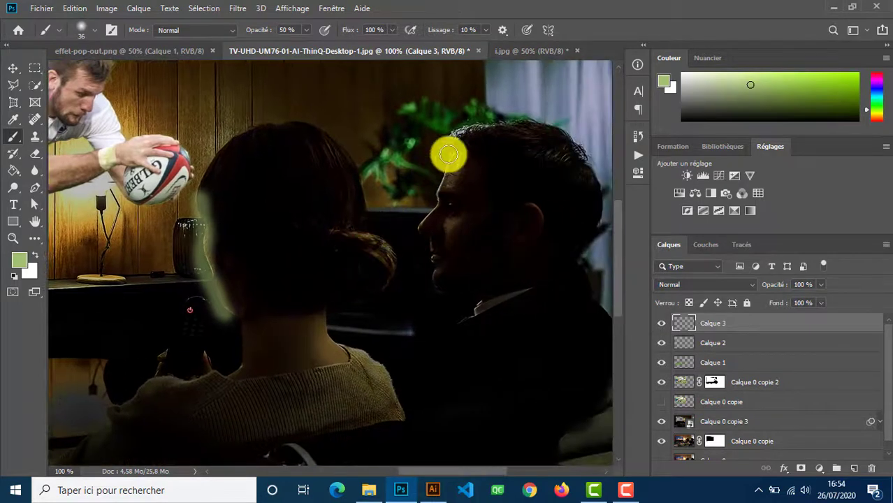
{"action": "mouse_move", "coordinate": [449, 157]}
{"action": "left_mouse_down"}
{"action": "mouse_move", "coordinate": [439, 166]}
{"action": "mouse_move", "coordinate": [433, 211]}
{"action": "mouse_move", "coordinate": [417, 227]}
{"action": "mouse_move", "coordinate": [438, 290]}
{"action": "left_mouse_up"}
Step: Paint the same green along the edge of the remote control on Calque 3 with the brush reduced to 16 px
{"action": "mouse_move", "coordinate": [185, 278]}
{"action": "left_mouse_down"}
{"action": "mouse_move", "coordinate": [247, 261]}
{"action": "mouse_move", "coordinate": [345, 290]}
{"action": "mouse_move", "coordinate": [345, 281]}
{"action": "left_mouse_up"}
{"action": "right_click", "coordinate": [350, 282], "text": "alt"}
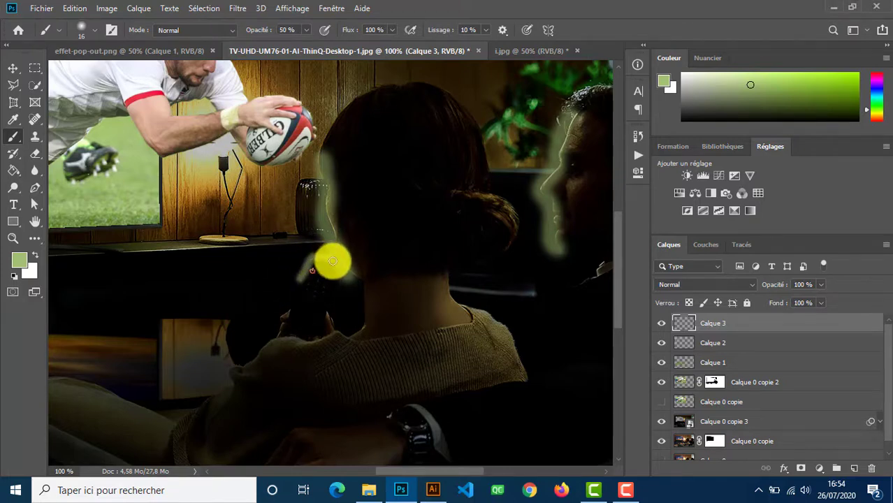
{"action": "left_click", "coordinate": [213, 234], "text": "ctrl+alt"}
{"action": "left_click", "coordinate": [214, 220], "text": "ctrl+alt"}
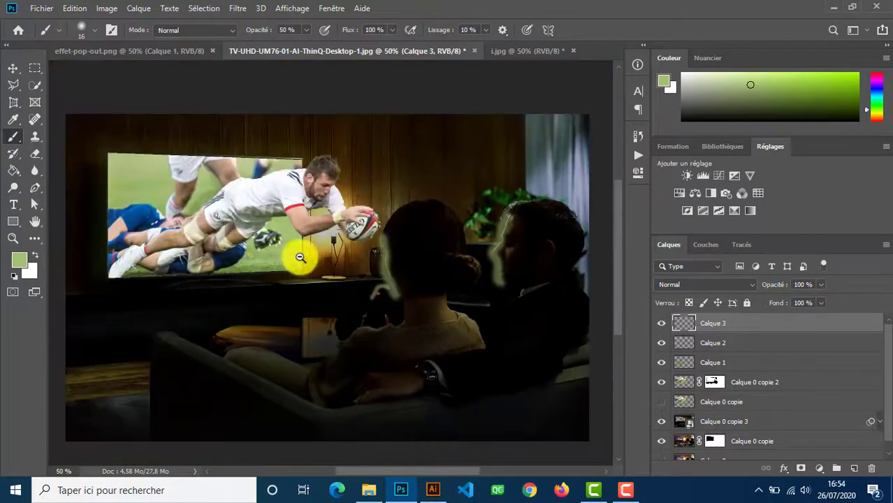
{"action": "left_click", "coordinate": [458, 284], "text": "ctrl+alt"}
{"action": "left_click", "coordinate": [227, 250], "text": "ctrl"}
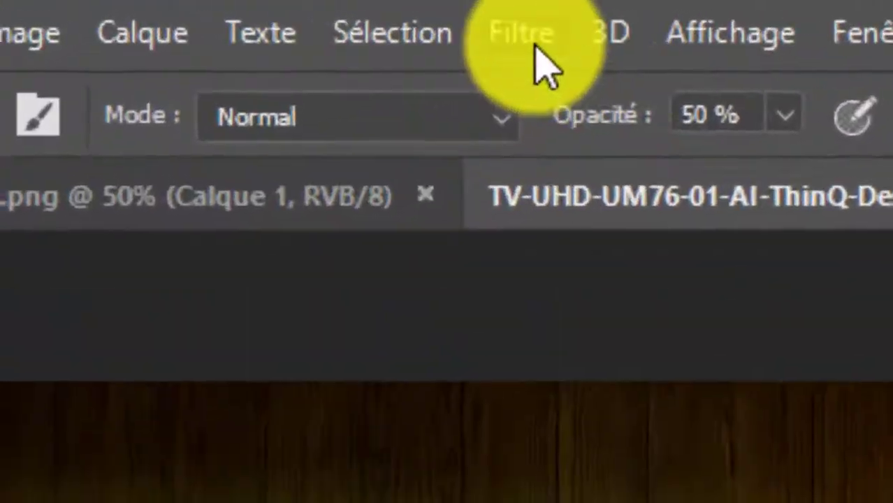
Step: Apply a Gaussian Blur (Flou gaussien) with a radius of 4,0 pixels to the green light strokes on Calque 3
{"action": "left_click", "coordinate": [537, 50]}
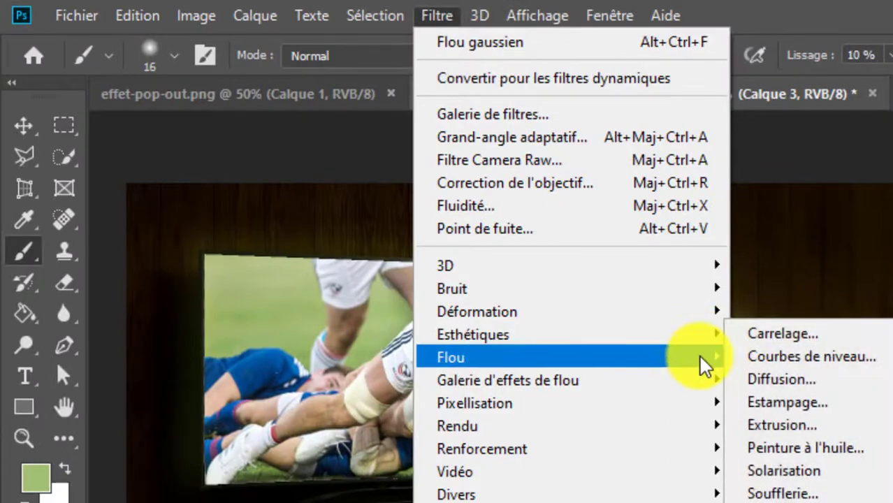
{"action": "mouse_move", "coordinate": [698, 356]}
{"action": "left_click", "coordinate": [808, 468]}
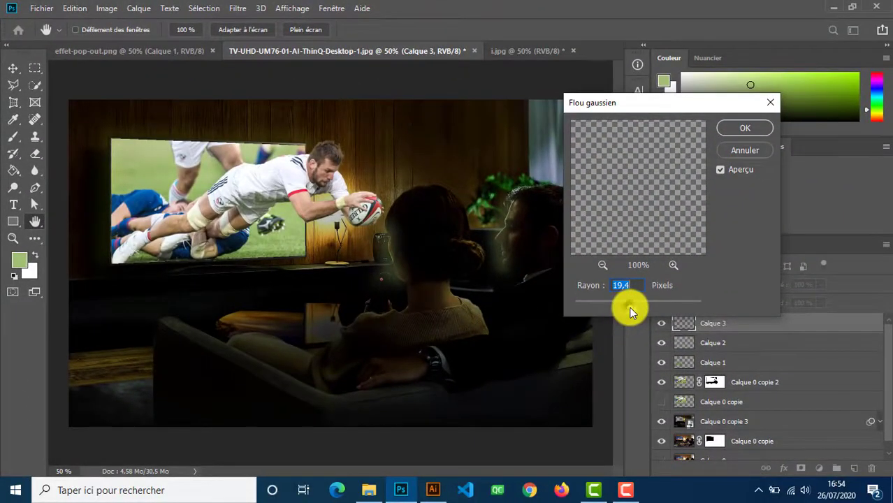
{"action": "left_click_drag", "start_coordinate": [626, 306], "coordinate": [617, 307]}
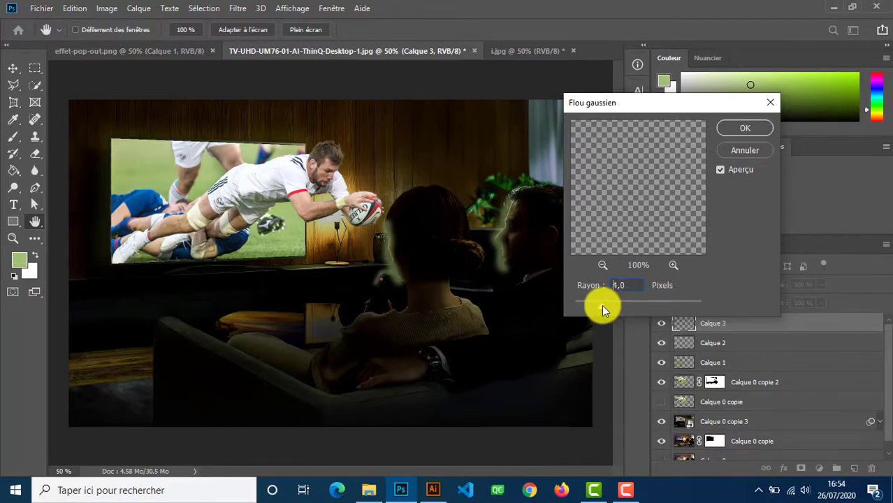
{"action": "left_click", "coordinate": [743, 126]}
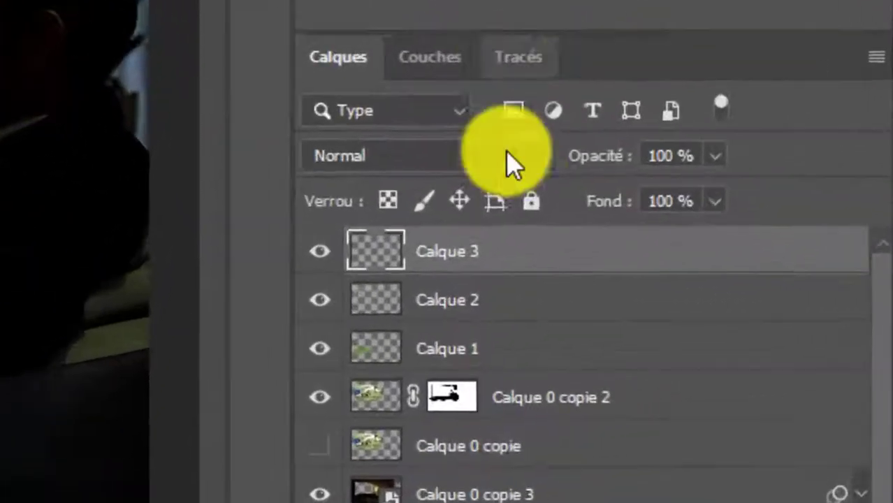
Step: Set the blend mode of Calque 3 to Lumière vive (Vivid Light)
{"action": "left_click", "coordinate": [513, 158]}
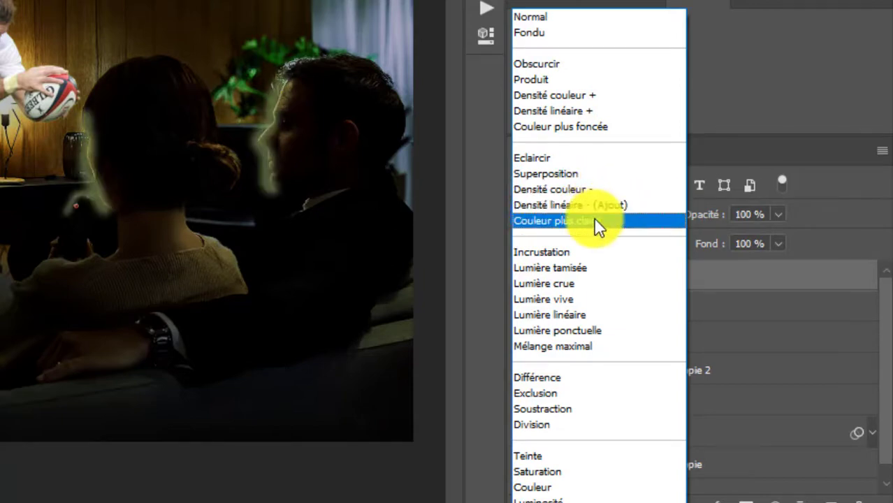
{"action": "left_click", "coordinate": [596, 293]}
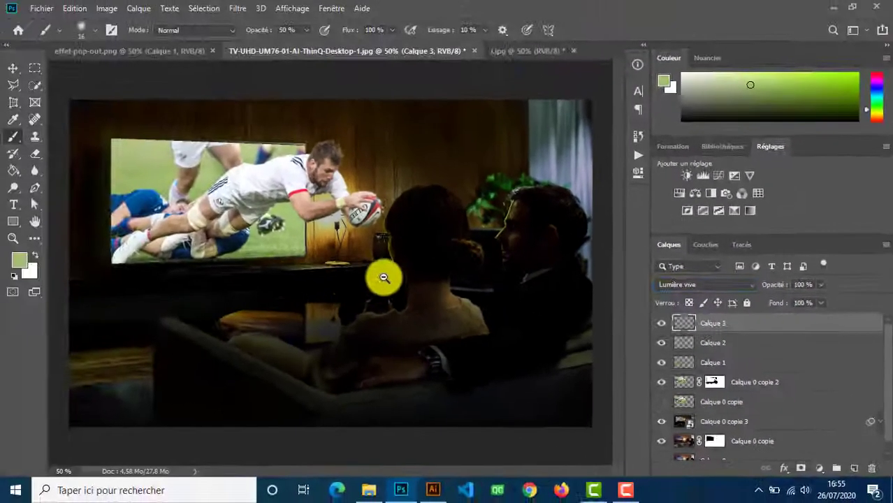
{"action": "key", "text": "ctrl+minus"}
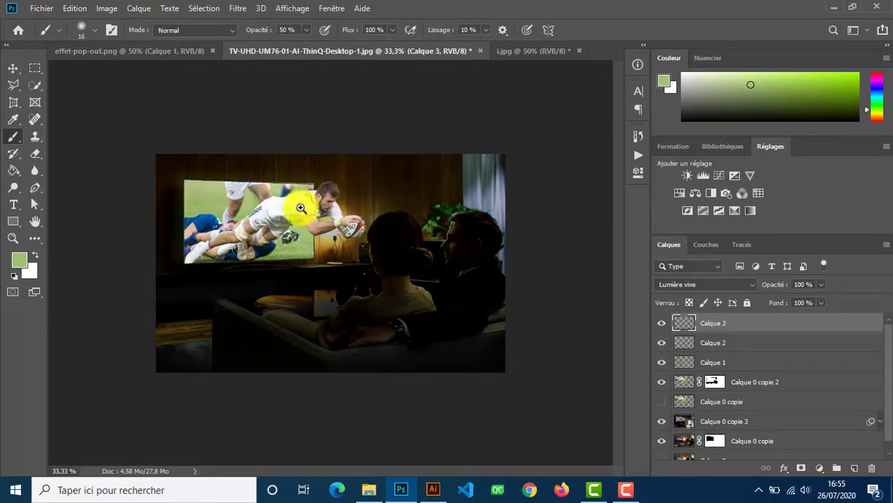
Step: Add a new layer above Calque 3 and paint a black shadow with a 19 px brush on the wall beside the player's head and outstretched arm
{"action": "left_click", "coordinate": [338, 199], "text": "ctrl"}
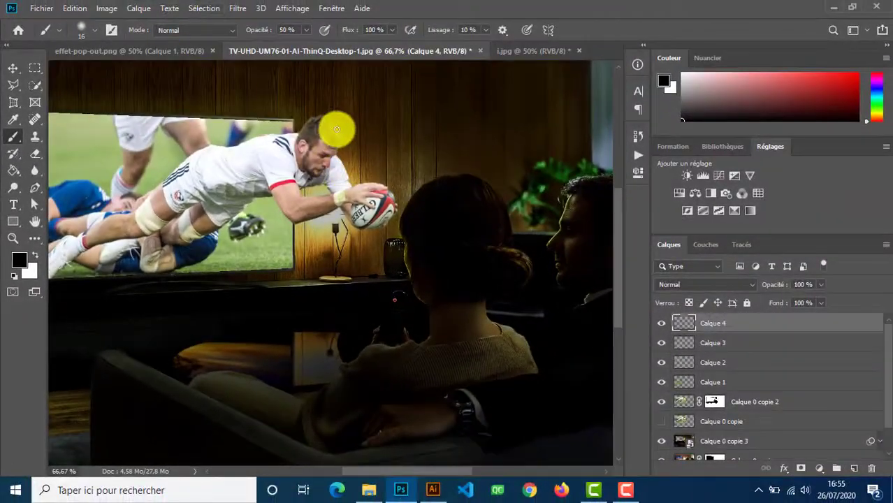
{"action": "left_click_drag", "start_coordinate": [439, 76], "coordinate": [447, 75]}
{"action": "mouse_move", "coordinate": [344, 126]}
{"action": "left_mouse_down"}
{"action": "mouse_move", "coordinate": [346, 142]}
{"action": "mouse_move", "coordinate": [371, 146]}
{"action": "left_mouse_up"}
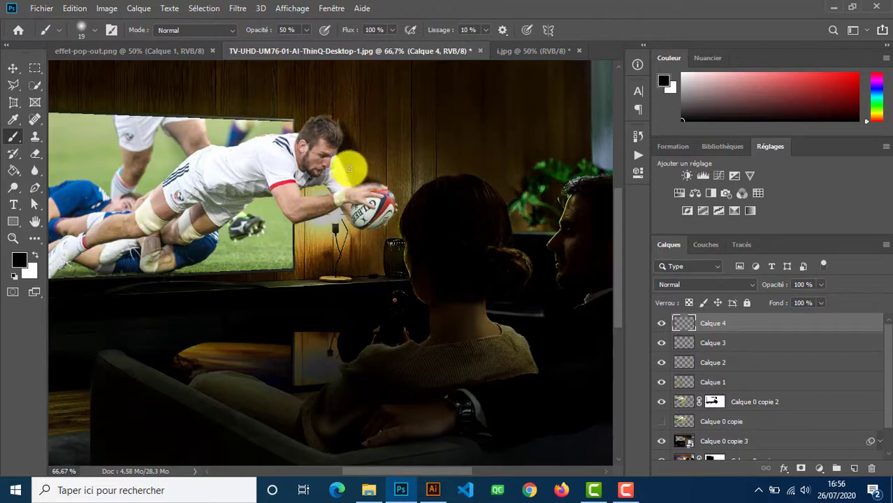
{"action": "left_click_drag", "start_coordinate": [353, 152], "coordinate": [351, 176]}
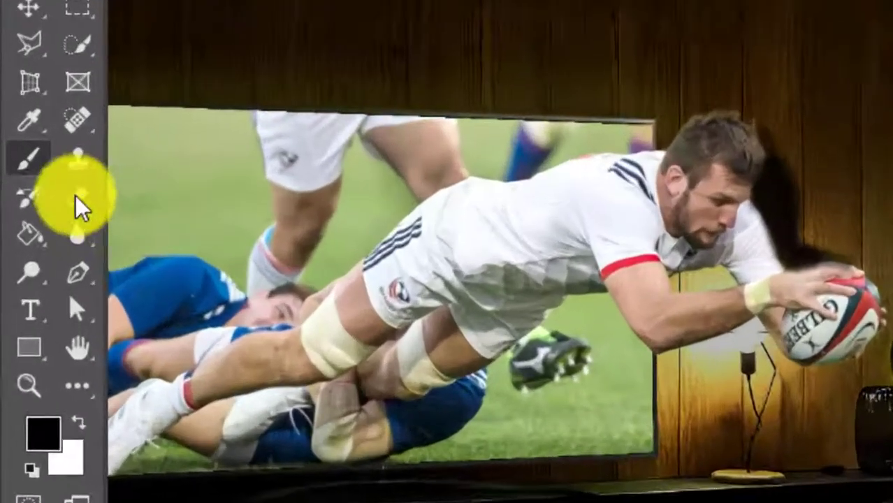
{"action": "left_click", "coordinate": [35, 153]}
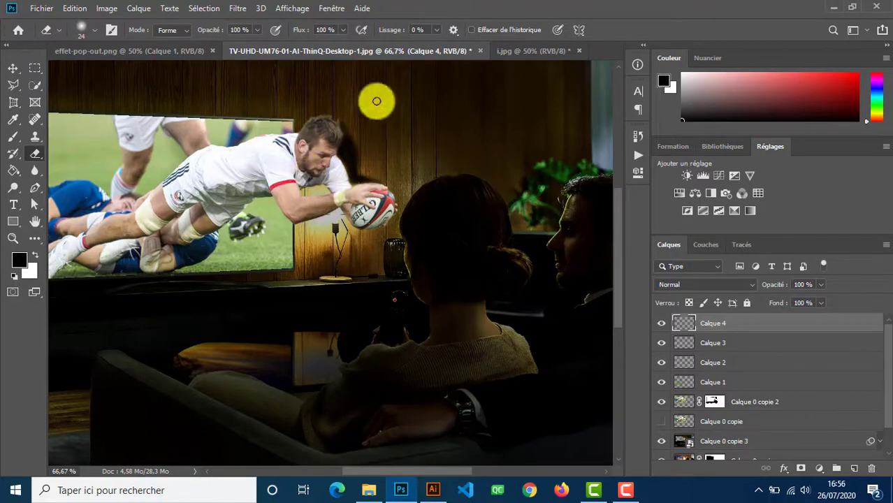
{"action": "left_click", "coordinate": [12, 68]}
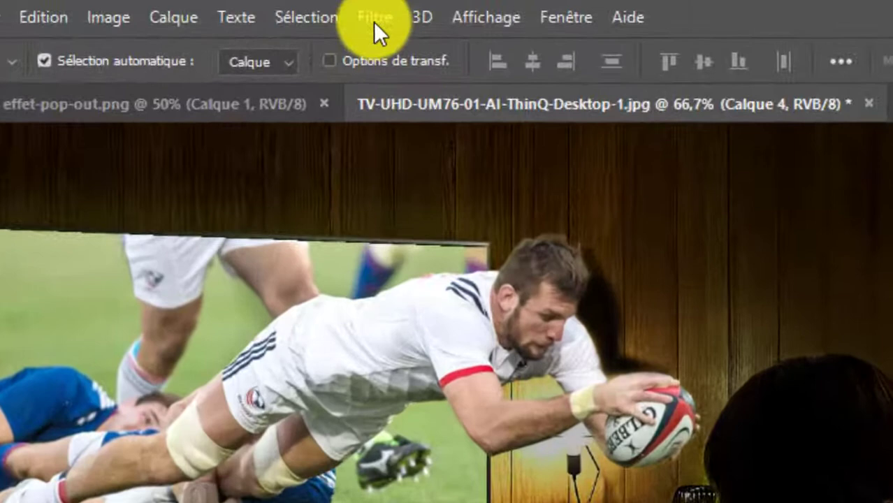
Step: Soften the player's wall shadow on Calque 4 with a Gaussian Blur (Flou gaussien) of 4,0 pixels
{"action": "left_click", "coordinate": [374, 21]}
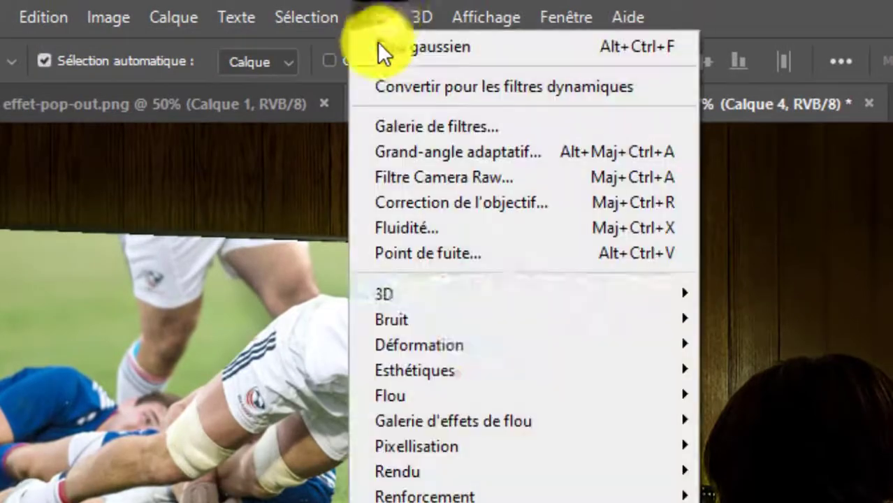
{"action": "mouse_move", "coordinate": [518, 320]}
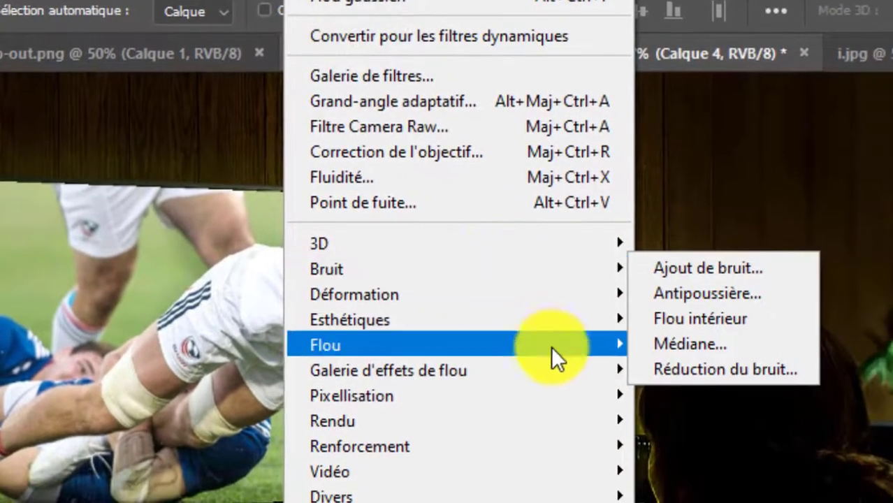
{"action": "mouse_move", "coordinate": [608, 349]}
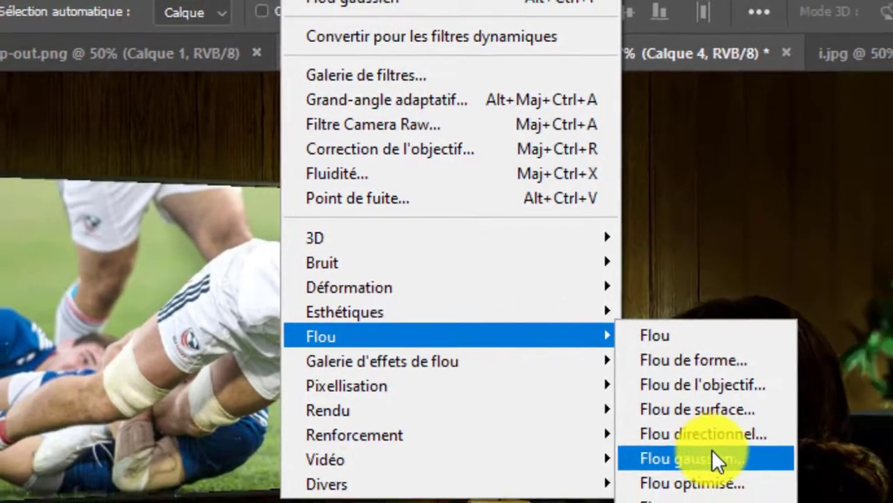
{"action": "left_click", "coordinate": [711, 454]}
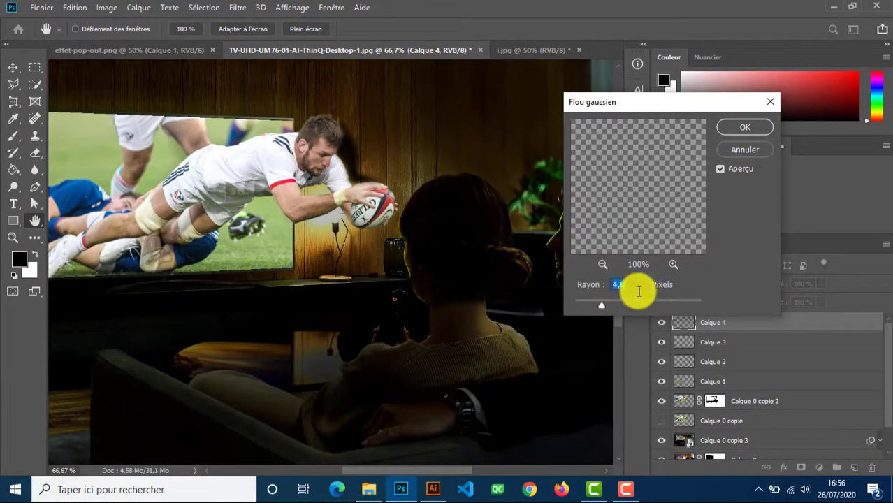
{"action": "left_click", "coordinate": [737, 128]}
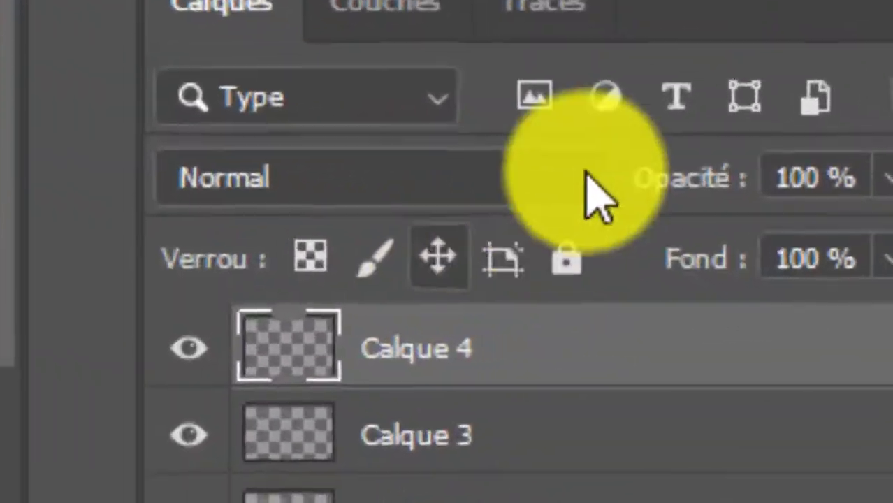
Step: Set the blend mode of Calque 4 to Incrustation (Overlay)
{"action": "left_click", "coordinate": [695, 253]}
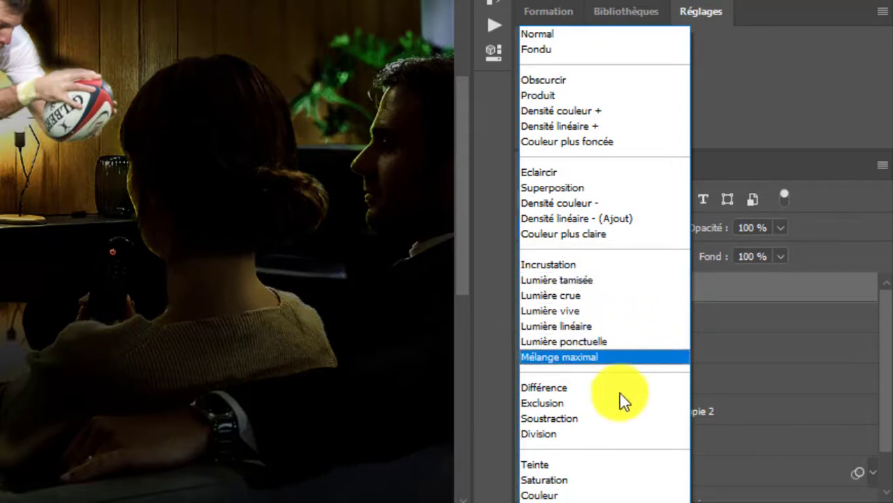
{"action": "left_click", "coordinate": [615, 264]}
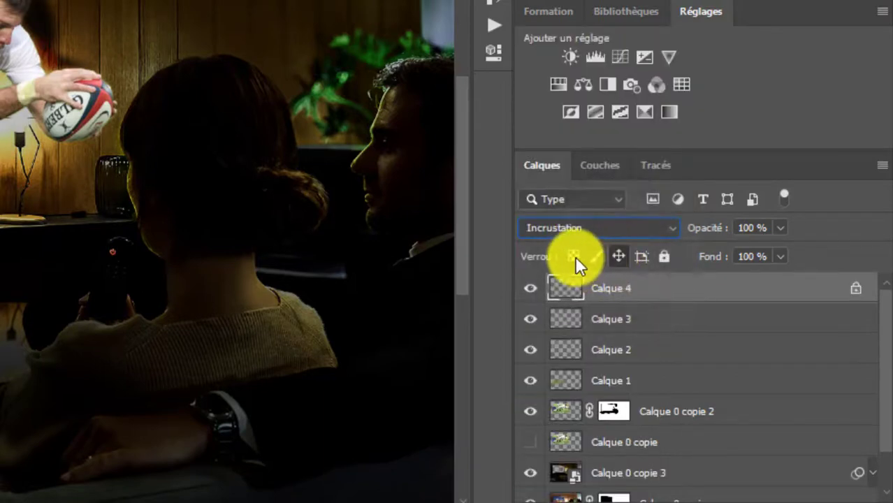
{"action": "left_click", "coordinate": [670, 228]}
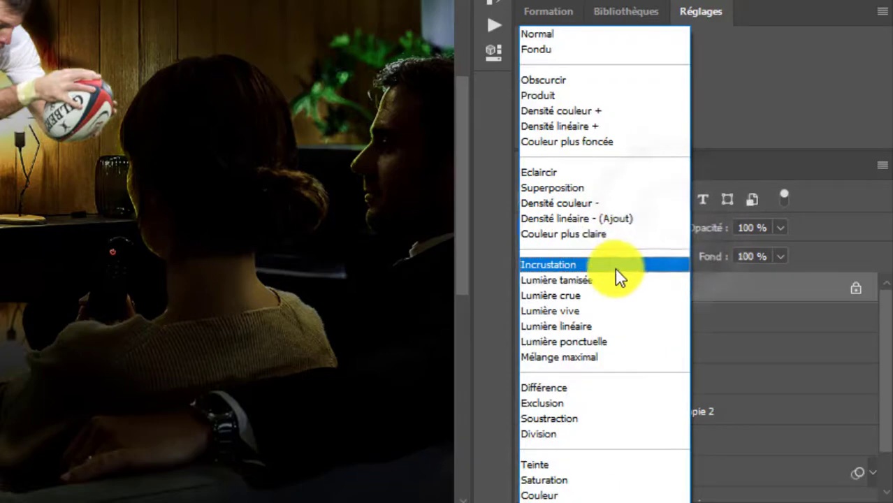
{"action": "left_click", "coordinate": [622, 280]}
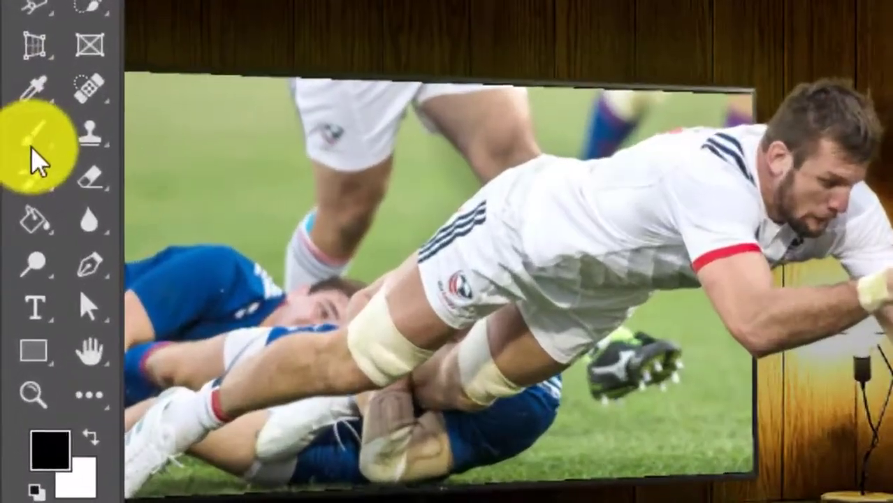
Step: Paint a black shadow on a new layer just below the television's lower edge and apply a Gaussian Blur of 9,8 pixels to it
{"action": "left_click", "coordinate": [32, 148]}
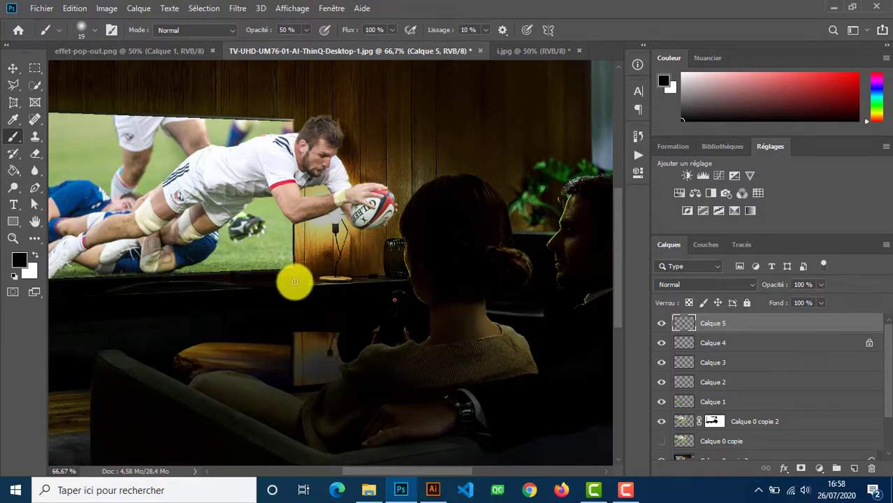
{"action": "left_click_drag", "start_coordinate": [271, 282], "coordinate": [258, 280]}
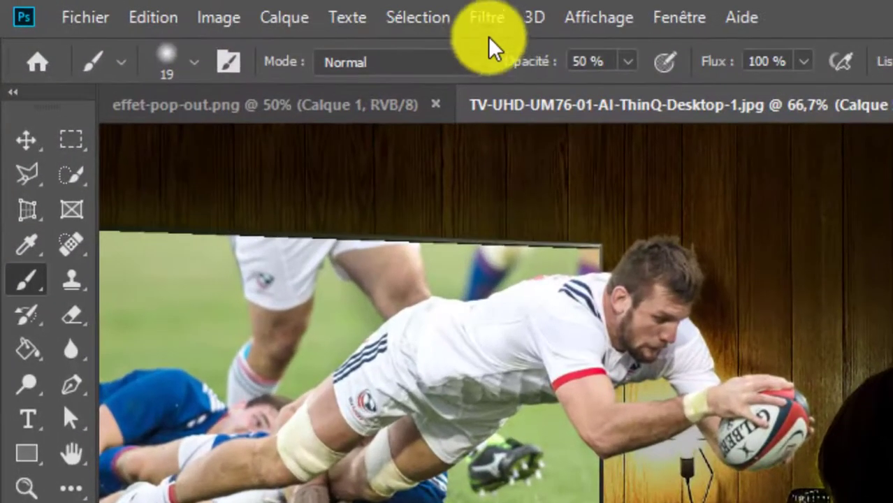
{"action": "left_click", "coordinate": [238, 8]}
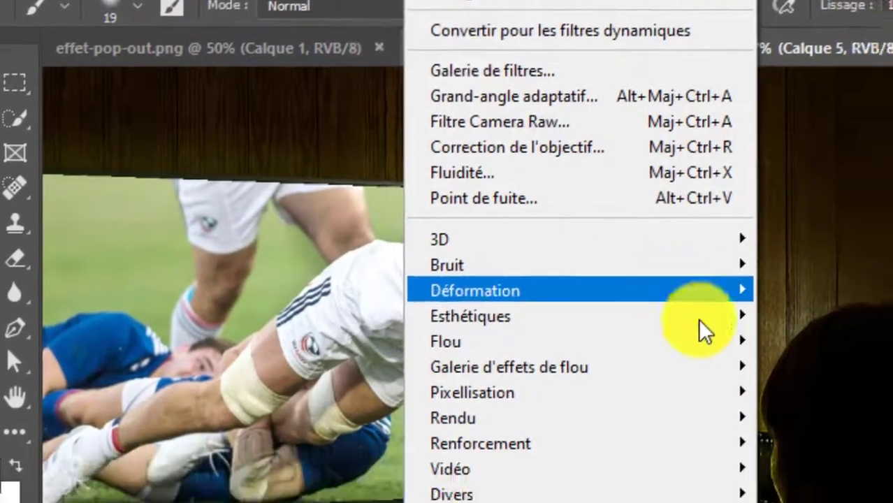
{"action": "mouse_move", "coordinate": [786, 401]}
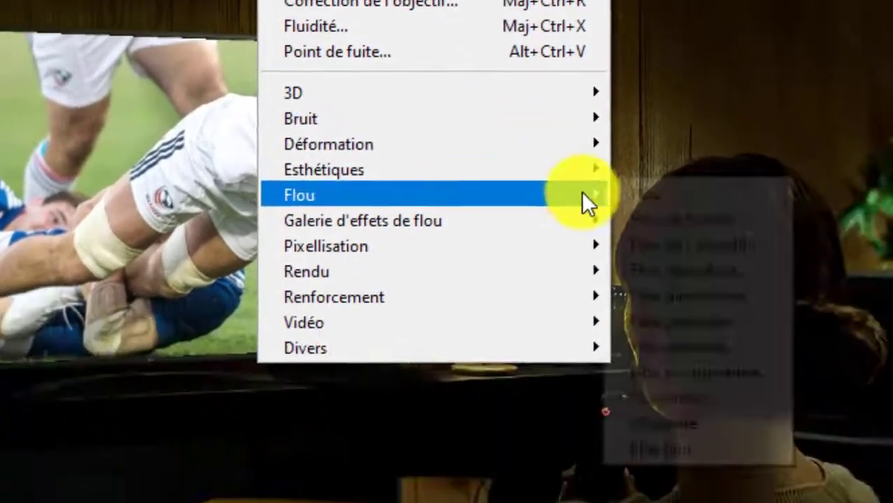
{"action": "left_click", "coordinate": [668, 318]}
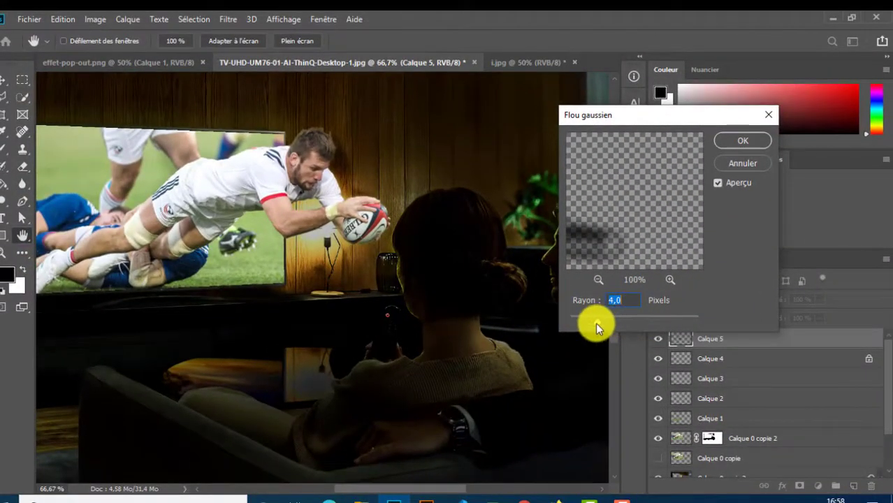
{"action": "left_click_drag", "start_coordinate": [595, 323], "coordinate": [635, 322]}
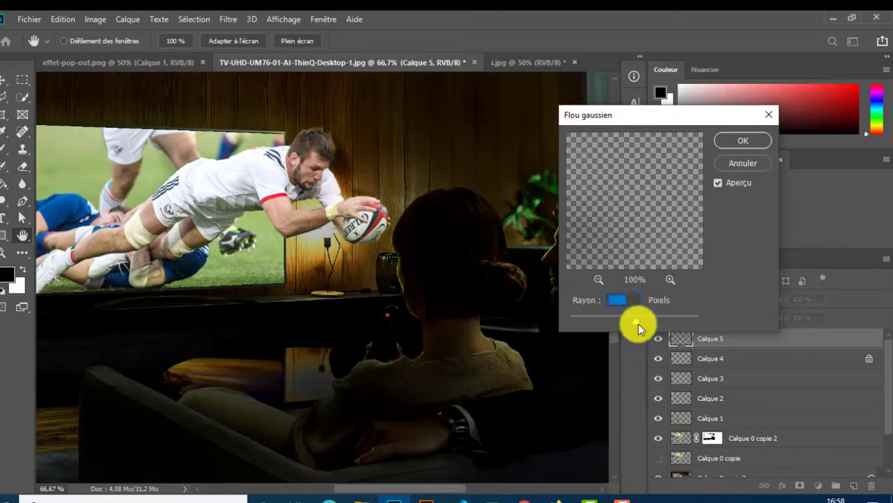
{"action": "left_click_drag", "start_coordinate": [637, 323], "coordinate": [620, 320]}
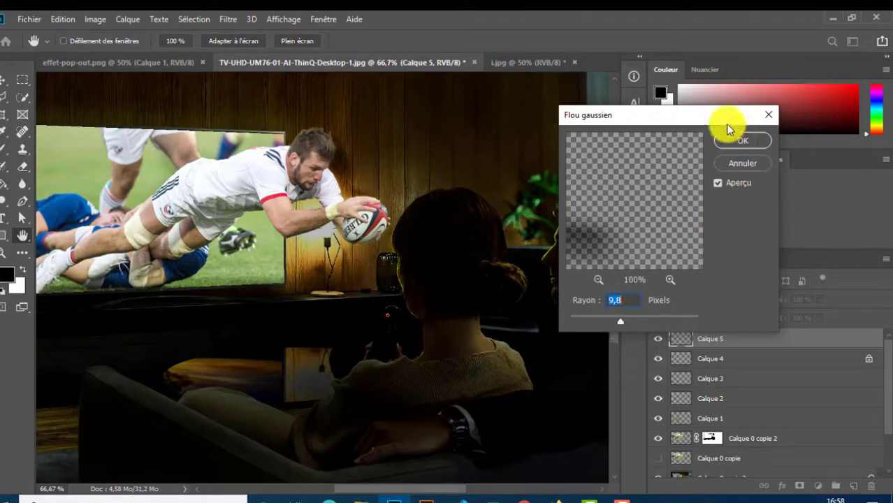
{"action": "left_click", "coordinate": [737, 140]}
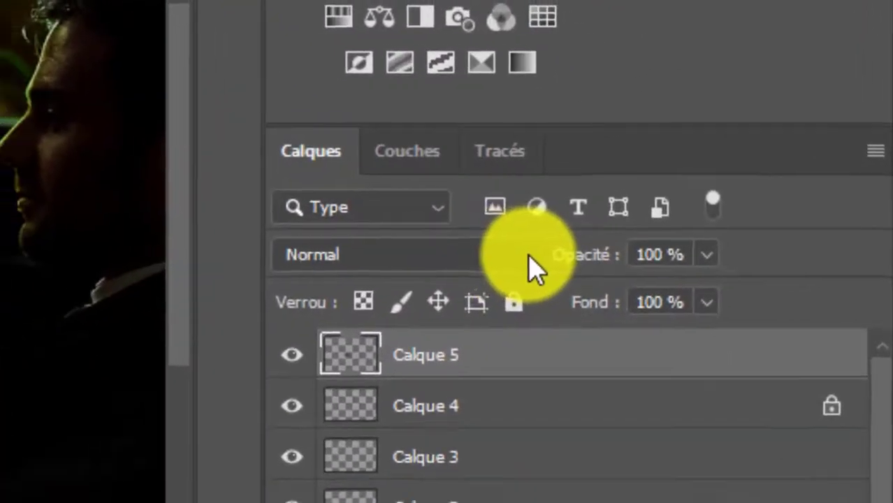
Step: Set the blend mode of Calque 5 to Incrustation (Overlay) and its opacity to 74 %
{"action": "left_click", "coordinate": [529, 255]}
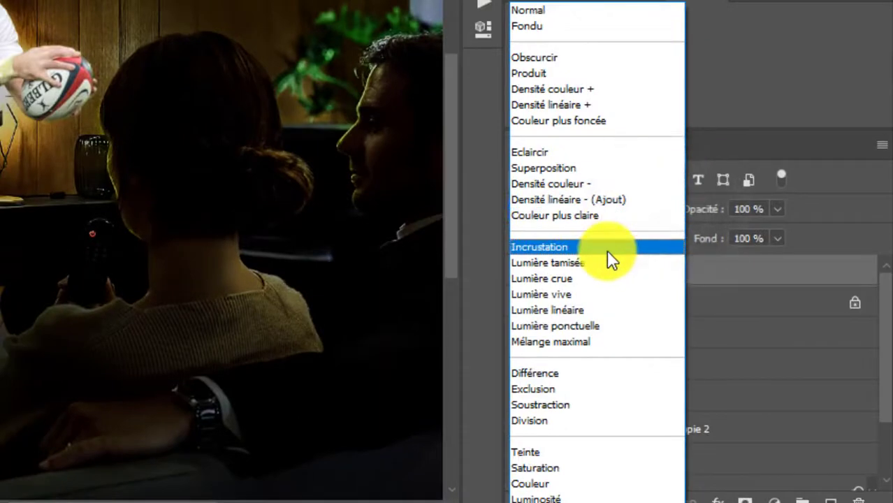
{"action": "left_click", "coordinate": [607, 248]}
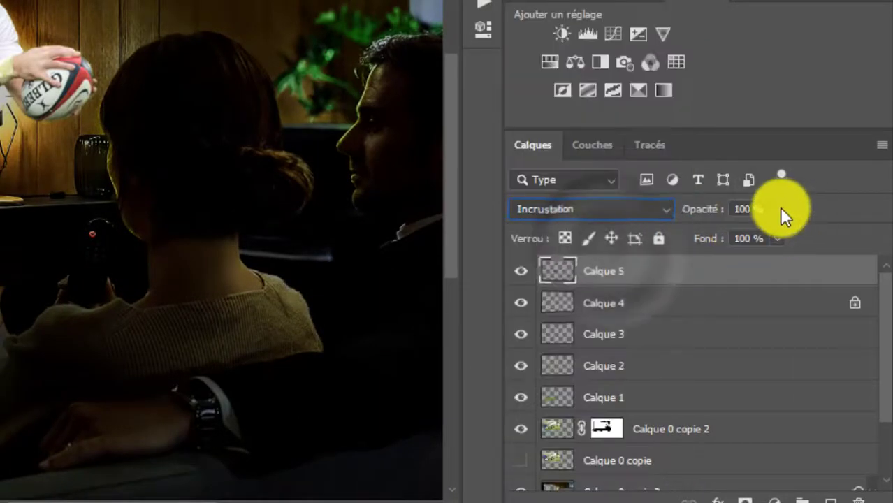
{"action": "left_click", "coordinate": [777, 208]}
{"action": "left_click_drag", "start_coordinate": [777, 233], "coordinate": [752, 235]}
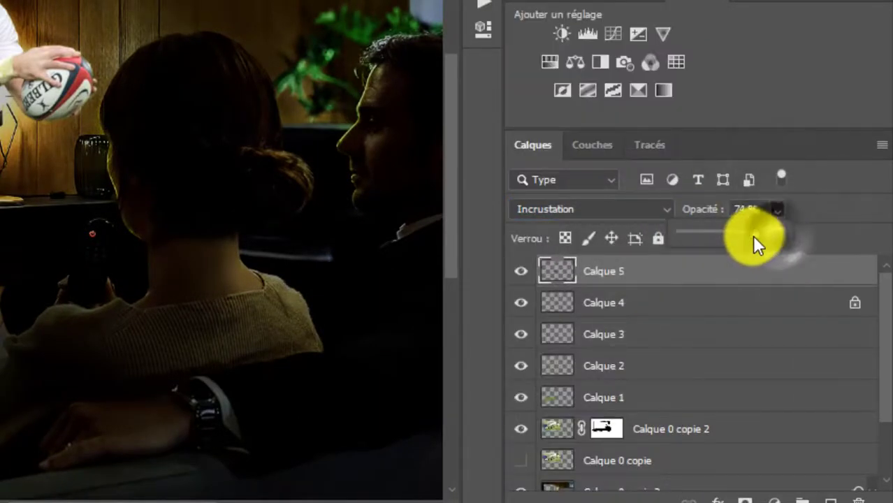
{"action": "left_click", "coordinate": [836, 196]}
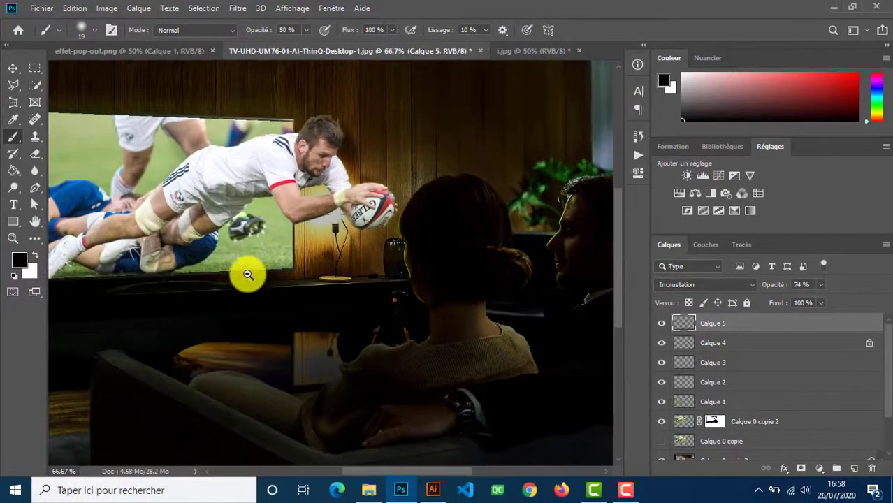
{"action": "key", "text": "ctrl+minus"}
{"action": "left_click", "coordinate": [489, 299], "text": "alt"}
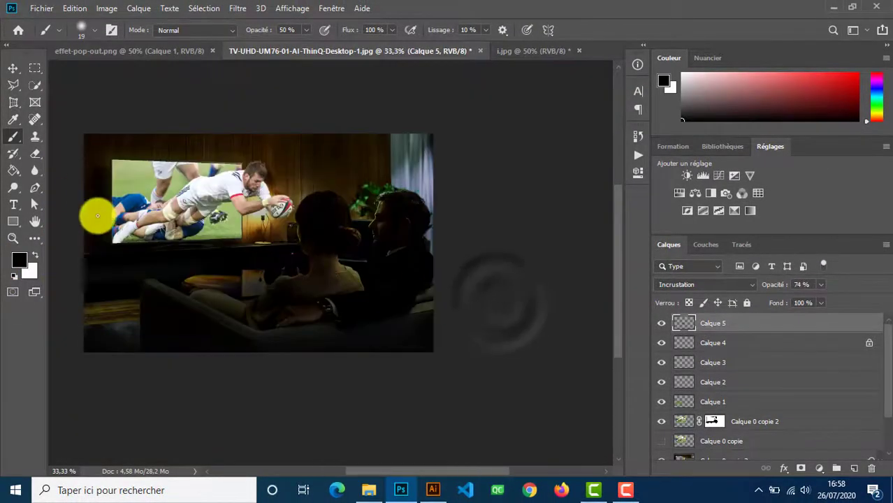
{"action": "left_click", "coordinate": [13, 68]}
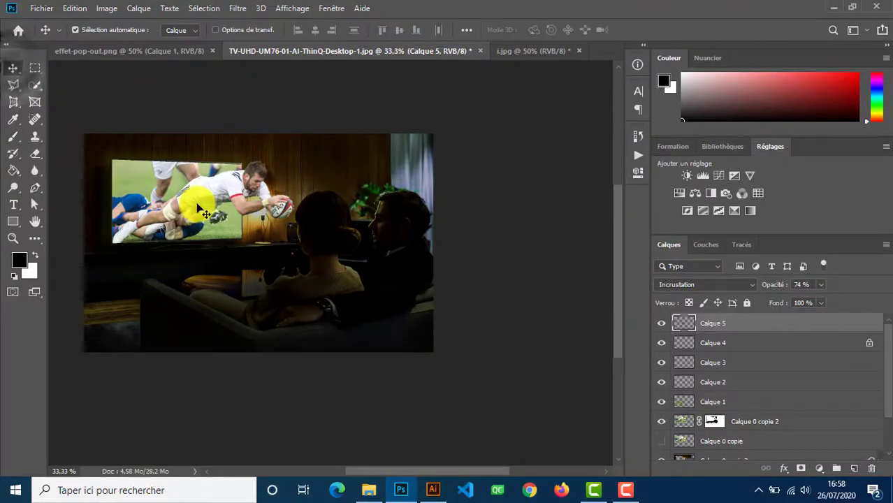
Step: Group all layers from Calque 5 down to the masked Calque 0 copie, leaving Calque 0 outside the group
{"action": "left_click_drag", "start_coordinate": [222, 205], "coordinate": [278, 230]}
{"action": "key", "text": "ctrl+plus"}
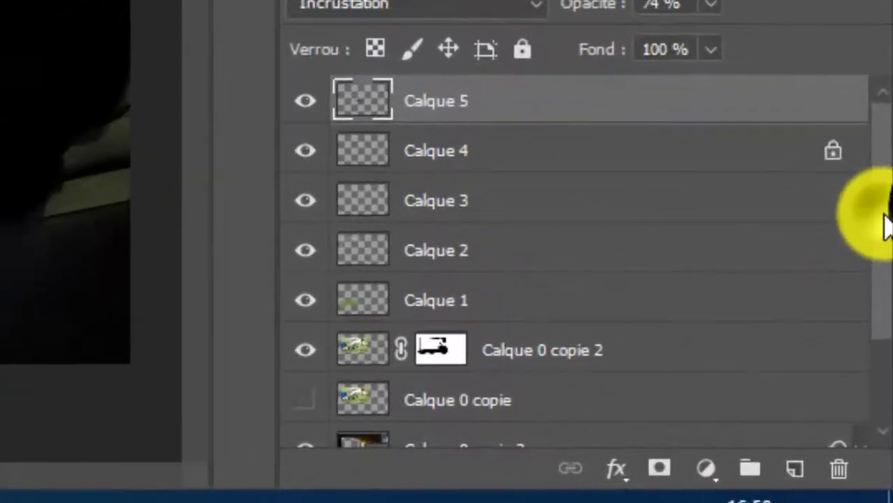
{"action": "left_click_drag", "start_coordinate": [884, 224], "coordinate": [879, 321]}
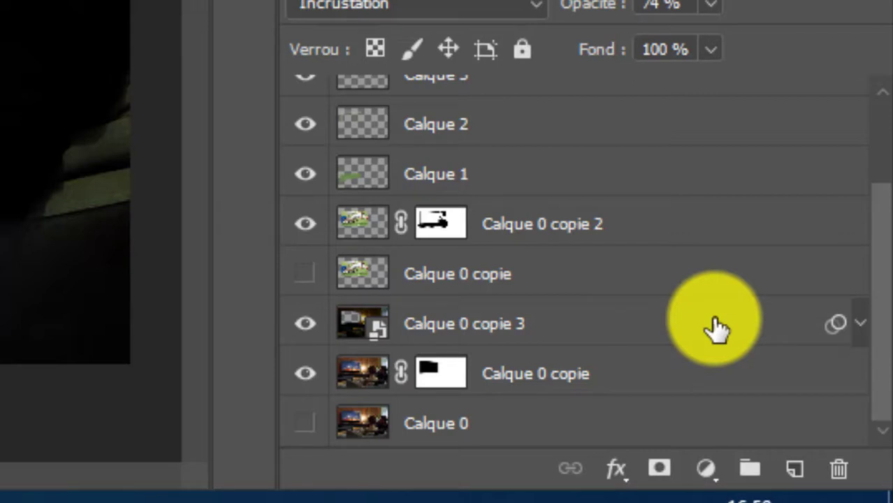
{"action": "left_click", "coordinate": [757, 374], "text": "shift"}
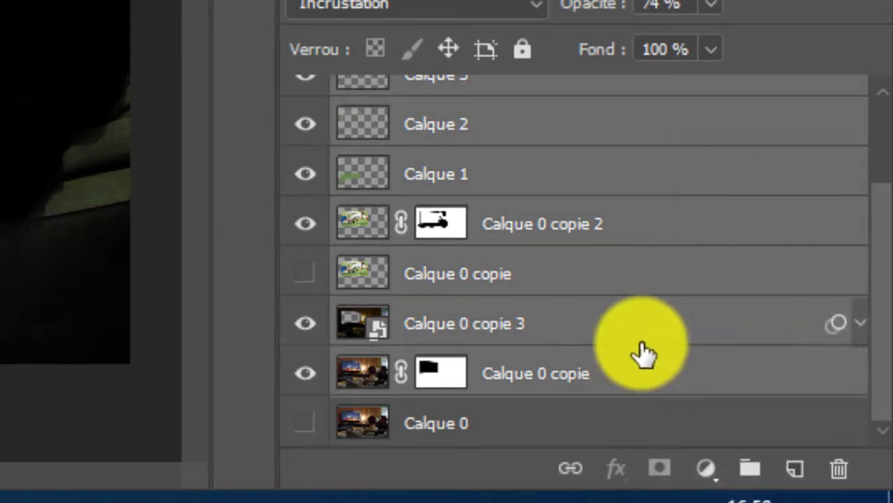
{"action": "key", "text": "ctrl+g"}
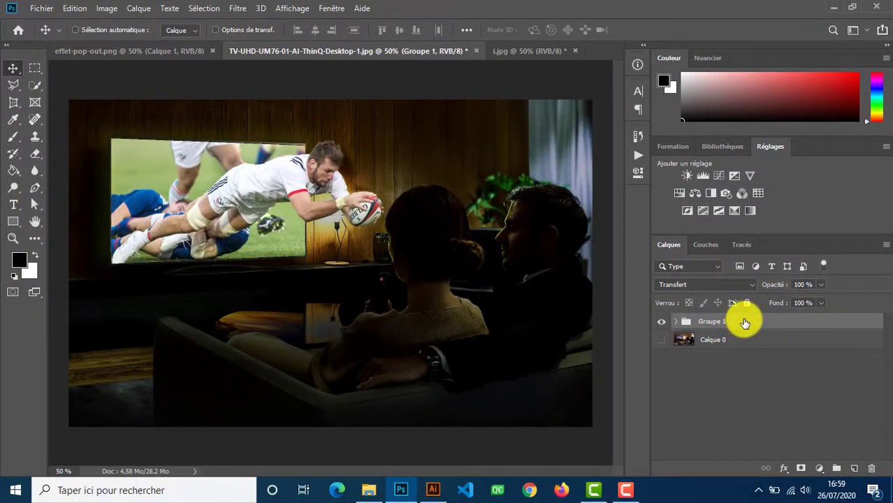
Step: Stamp the visible result into a new merged layer on top and hide Groupe 1
{"action": "key", "text": "ctrl+alt+shift+e"}
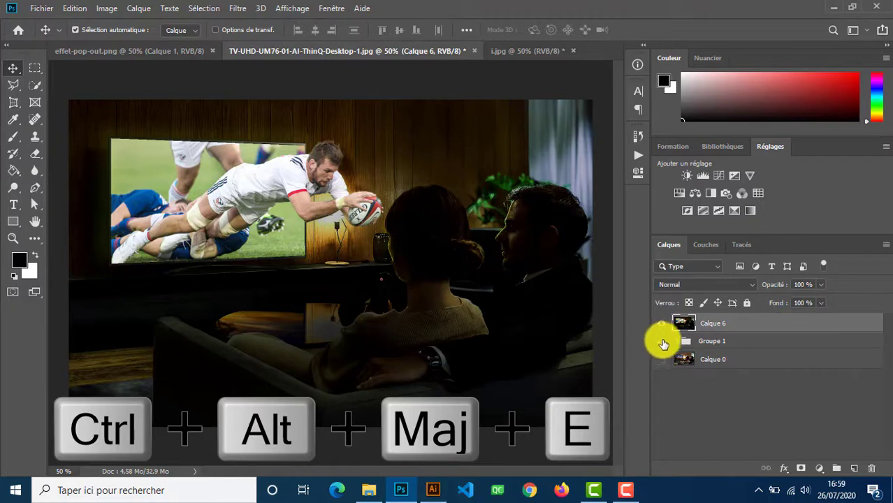
{"action": "left_click", "coordinate": [662, 341]}
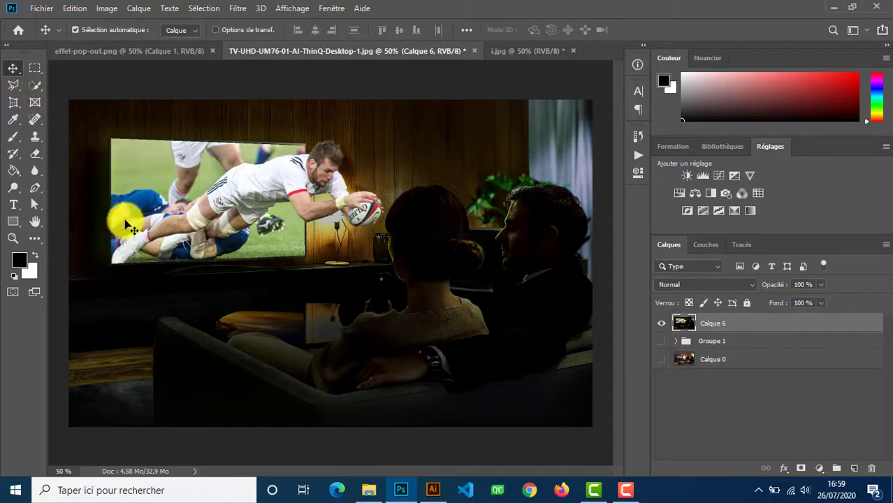
Step: Check the frame in effet-pop-out.png and set the Rectangle shape tool to no fill with a 1 px solid e8e8e8 outline
{"action": "left_click", "coordinate": [105, 51]}
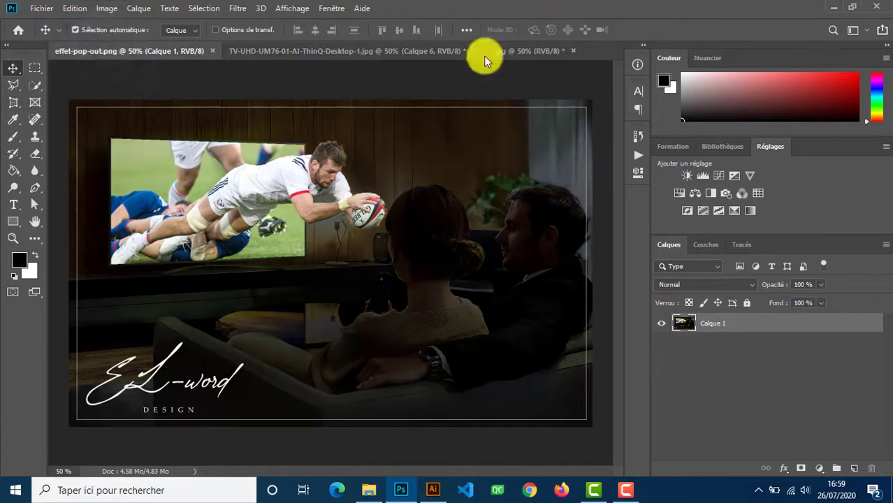
{"action": "left_click", "coordinate": [329, 51]}
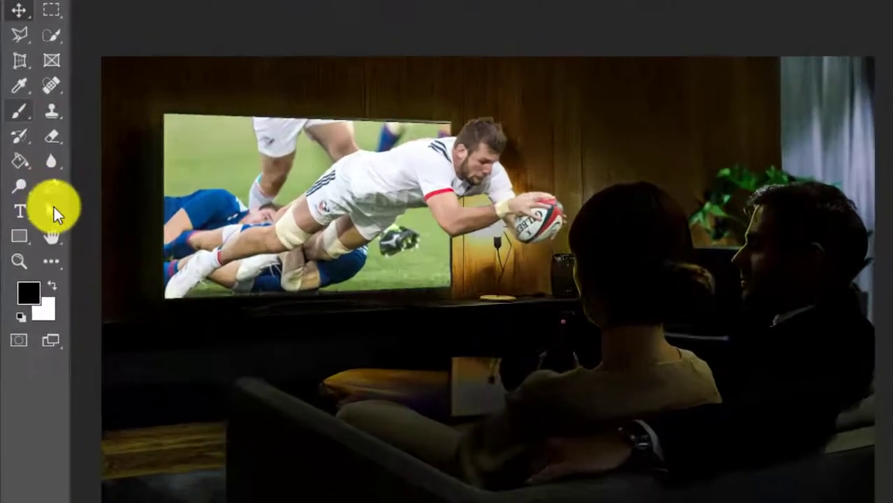
{"action": "left_click", "coordinate": [19, 237]}
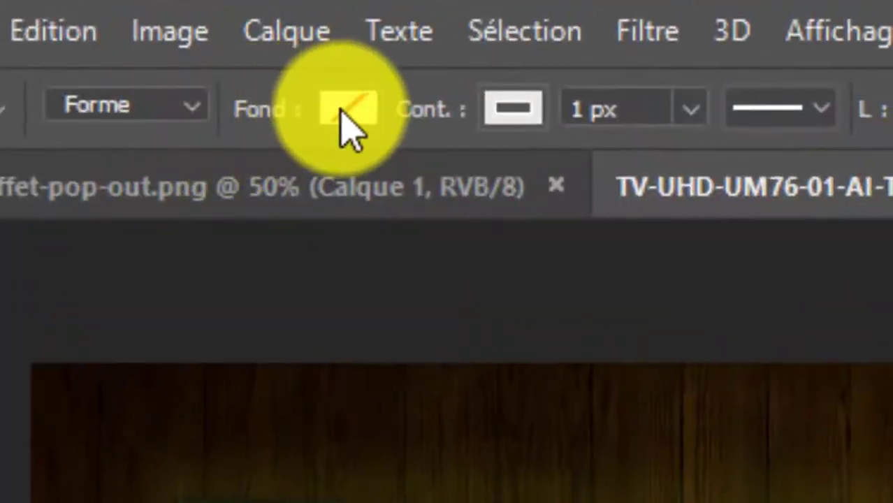
{"action": "left_click", "coordinate": [347, 126]}
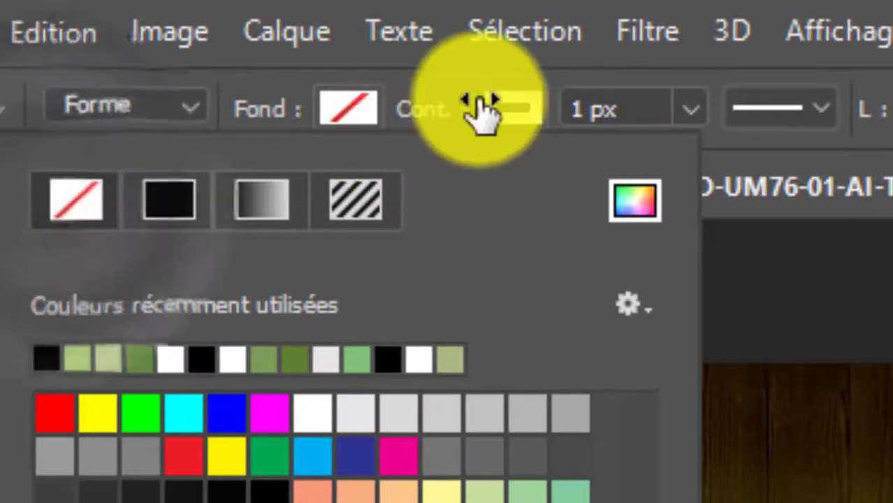
{"action": "left_click", "coordinate": [482, 109]}
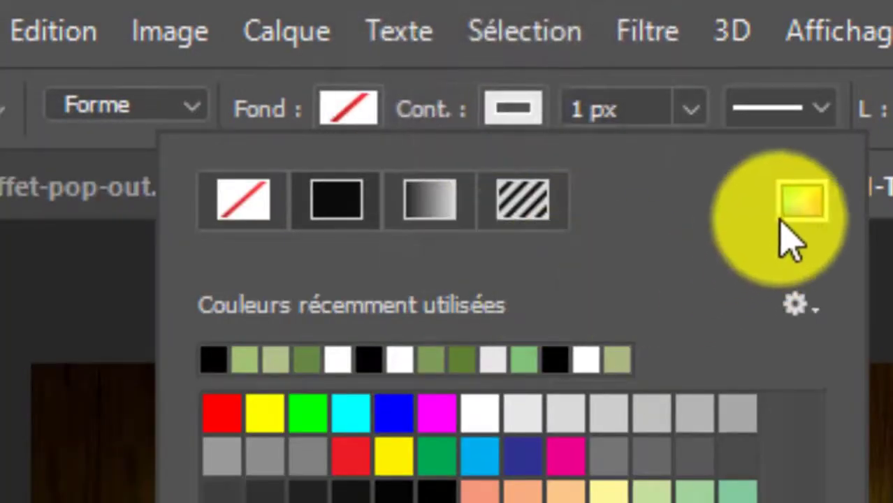
{"action": "left_click", "coordinate": [800, 204]}
{"action": "double_click", "coordinate": [590, 239]}
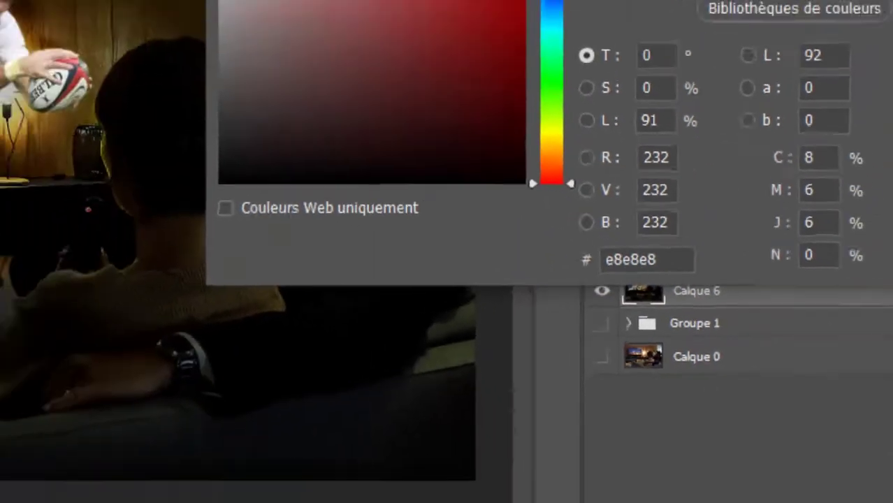
{"action": "key", "text": "Return"}
{"action": "left_click", "coordinate": [286, 22]}
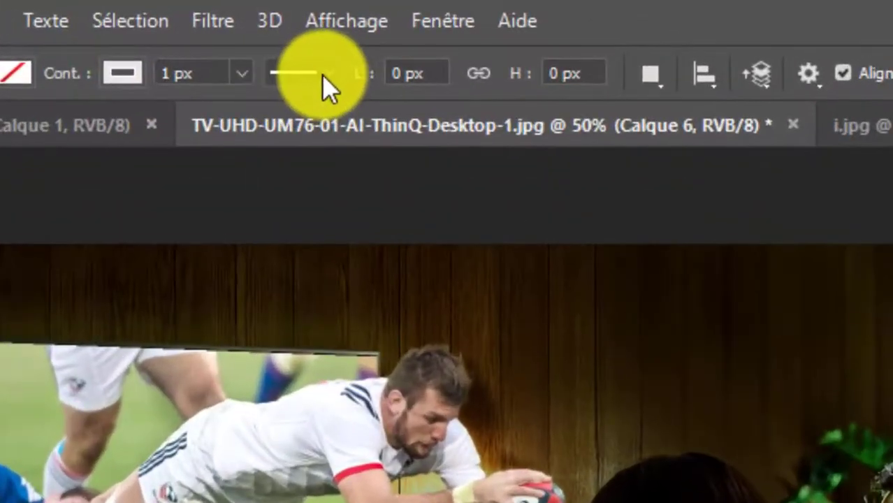
{"action": "left_click", "coordinate": [323, 75]}
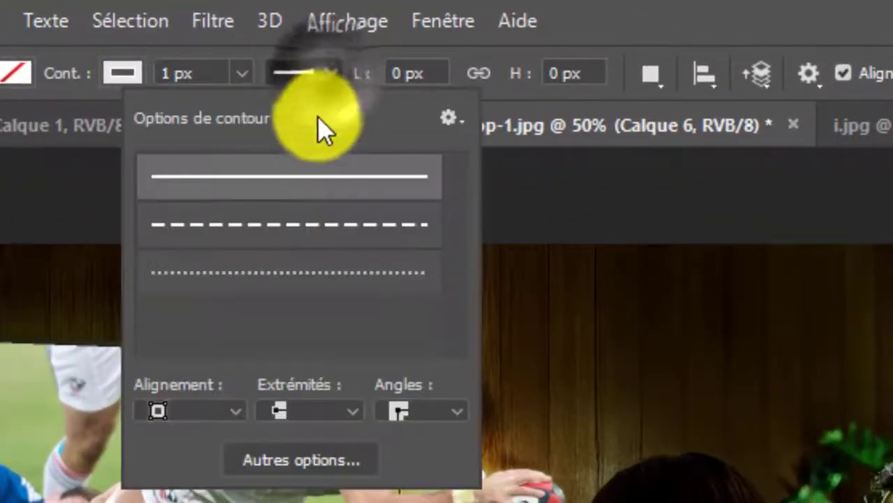
{"action": "left_click", "coordinate": [383, 192]}
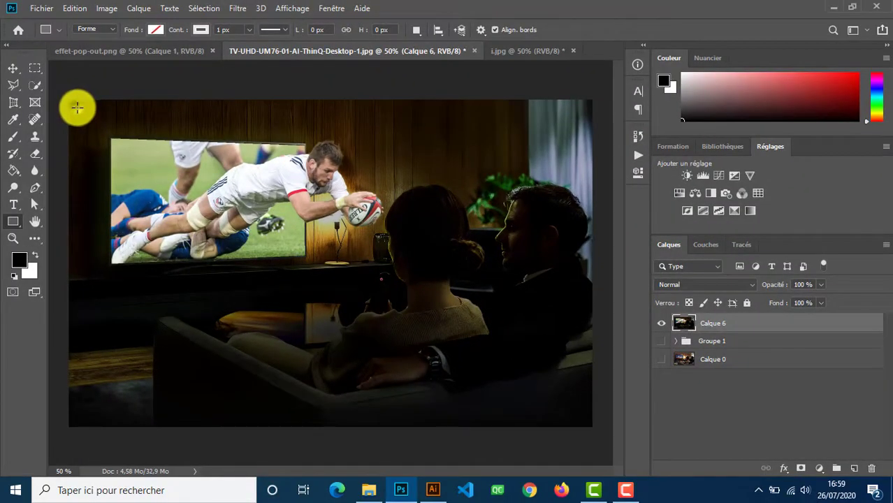
Step: Draw a rectangular frame of 1560 × 960 px just inside the edges of the image
{"action": "left_click_drag", "start_coordinate": [77, 107], "coordinate": [586, 420]}
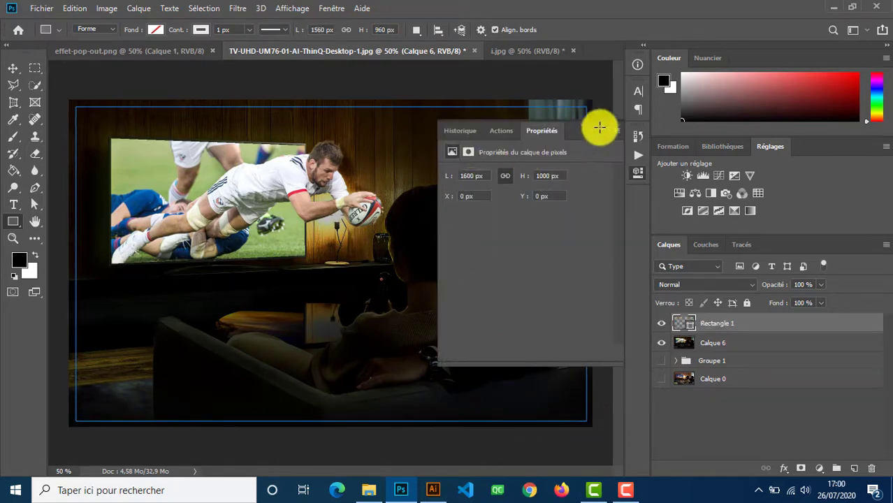
{"action": "left_click", "coordinate": [602, 131]}
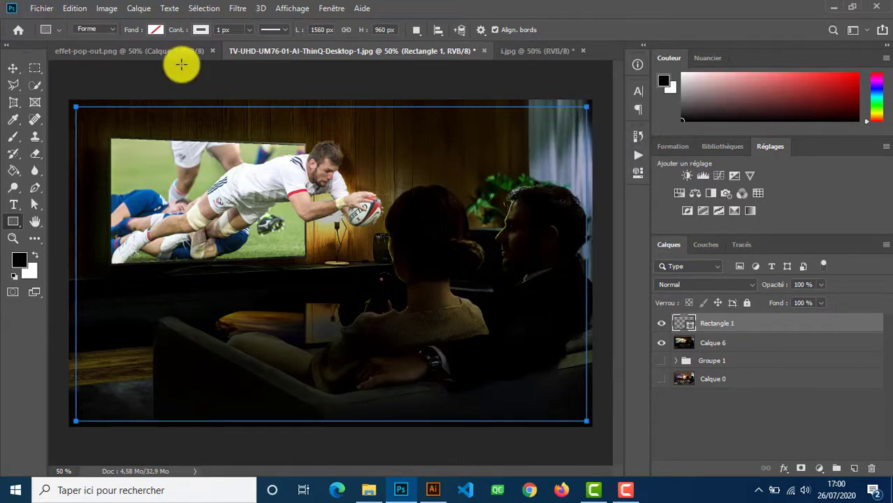
{"action": "key", "text": "Escape"}
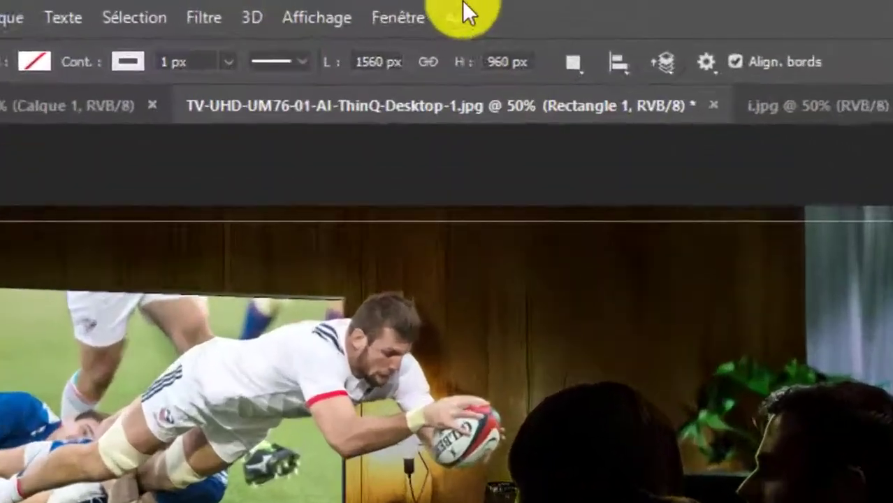
Step: Add a Luminosité/Contraste (Brightness/Contrast) adjustment layer with brightness 24 and contrast -7
{"action": "left_click", "coordinate": [331, 7]}
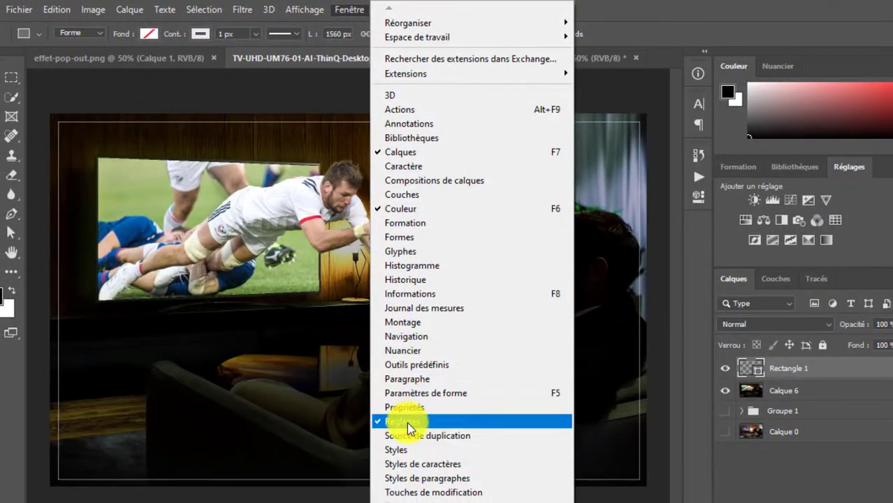
{"action": "left_click", "coordinate": [429, 424]}
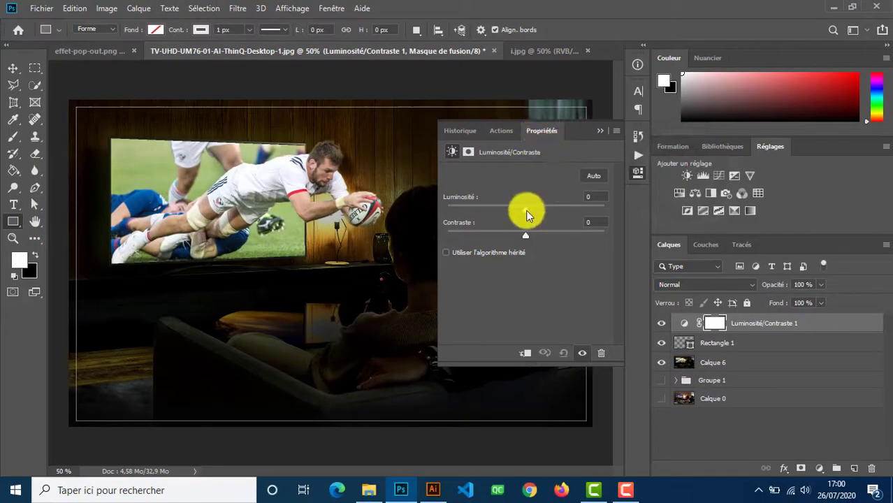
{"action": "mouse_move", "coordinate": [526, 211]}
{"action": "left_mouse_down"}
{"action": "mouse_move", "coordinate": [515, 210]}
{"action": "mouse_move", "coordinate": [538, 211]}
{"action": "left_mouse_up"}
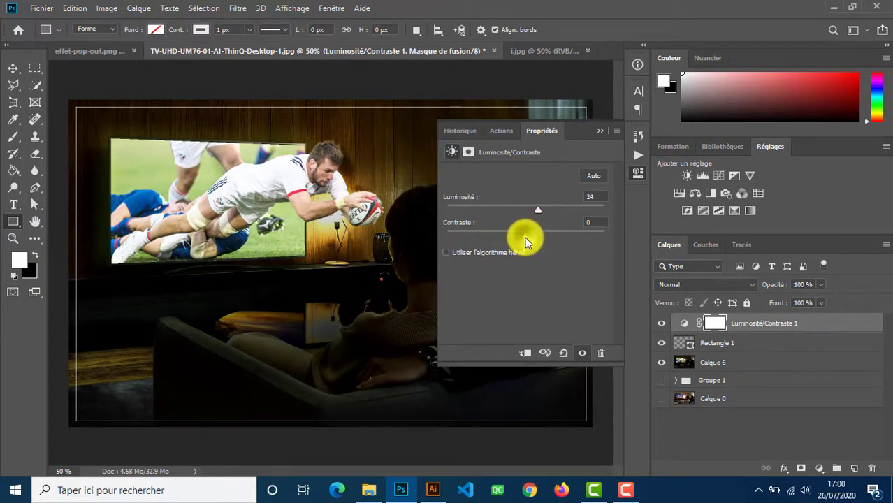
{"action": "left_click_drag", "start_coordinate": [526, 240], "coordinate": [507, 241]}
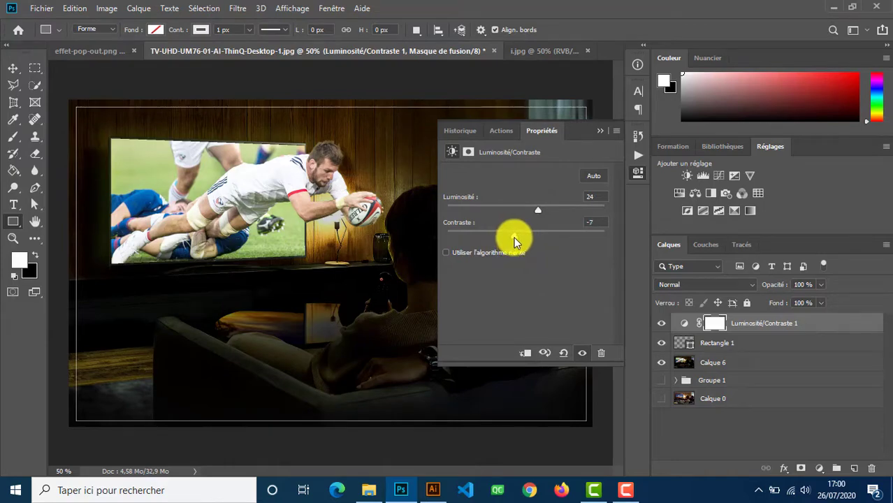
{"action": "left_click", "coordinate": [598, 131]}
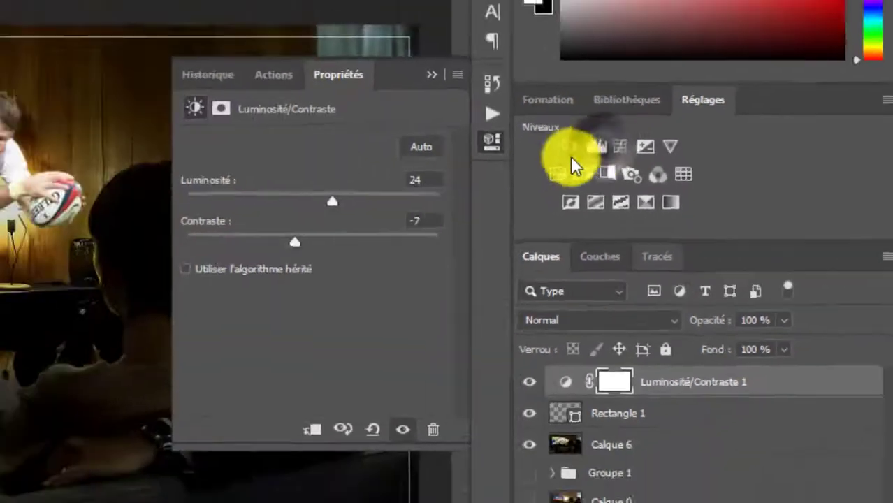
Step: Add a Niveaux (Levels) adjustment layer with the black input level at 7 and the white input level slightly lowered
{"action": "left_click", "coordinate": [446, 113]}
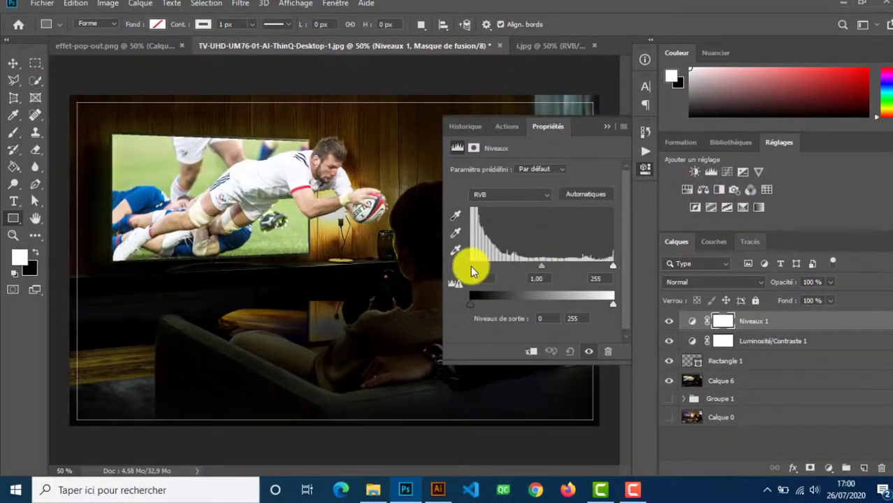
{"action": "left_click_drag", "start_coordinate": [472, 271], "coordinate": [474, 271]}
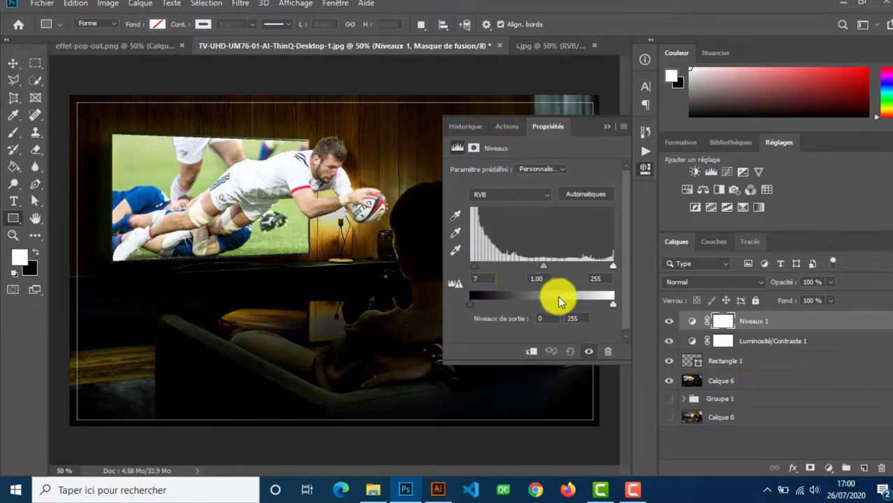
{"action": "mouse_move", "coordinate": [612, 266]}
{"action": "left_mouse_down"}
{"action": "mouse_move", "coordinate": [593, 268]}
{"action": "mouse_move", "coordinate": [608, 278]}
{"action": "left_mouse_up"}
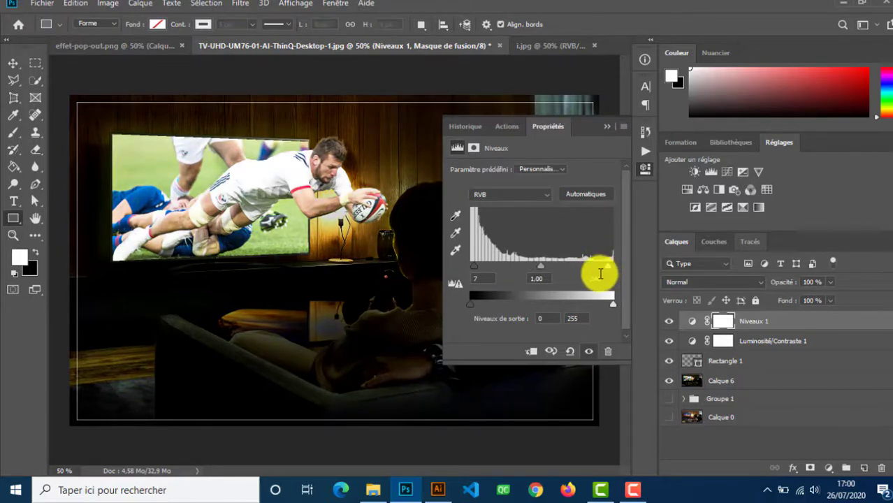
{"action": "left_click", "coordinate": [609, 132]}
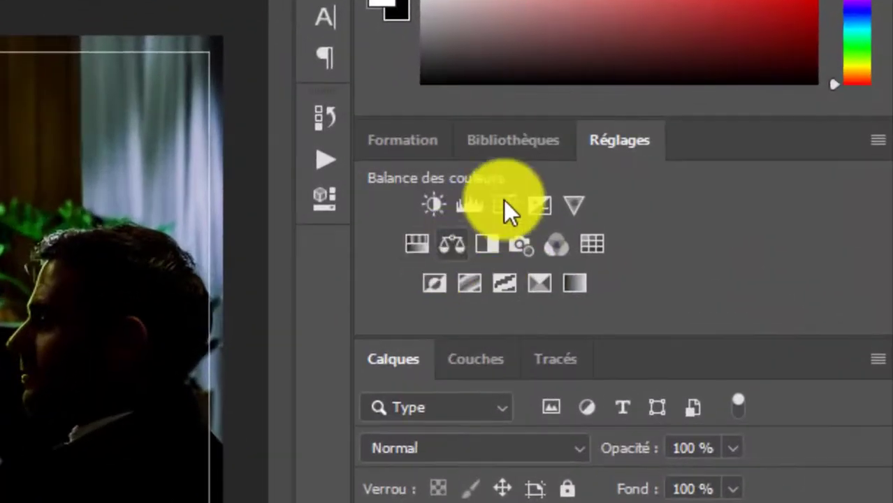
Step: Add a Teinte/Saturation (Hue/Saturation) adjustment layer with hue +6, saturation +20 and lightness -11
{"action": "left_click", "coordinate": [415, 245]}
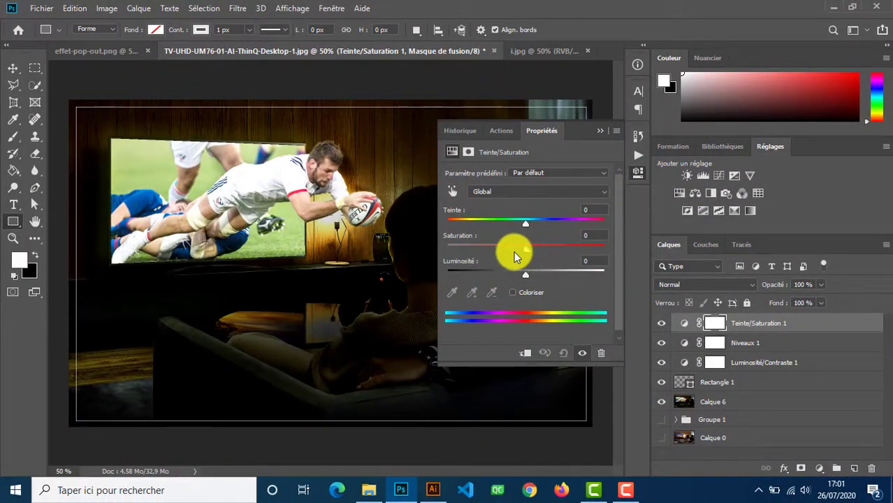
{"action": "left_click_drag", "start_coordinate": [526, 248], "coordinate": [542, 253]}
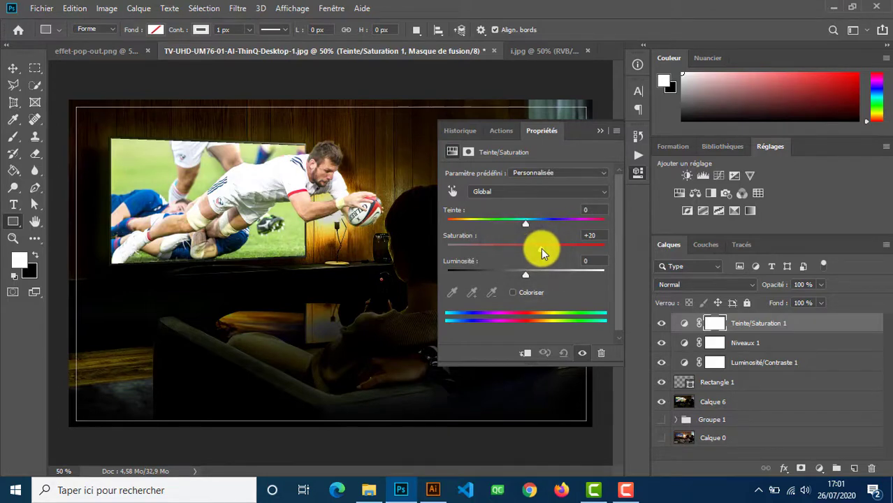
{"action": "left_click_drag", "start_coordinate": [525, 223], "coordinate": [535, 224]}
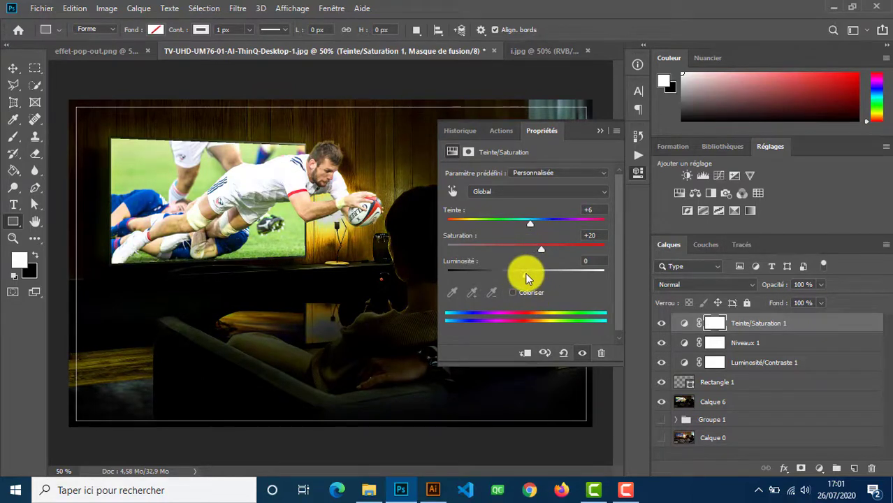
{"action": "left_click_drag", "start_coordinate": [526, 275], "coordinate": [516, 273]}
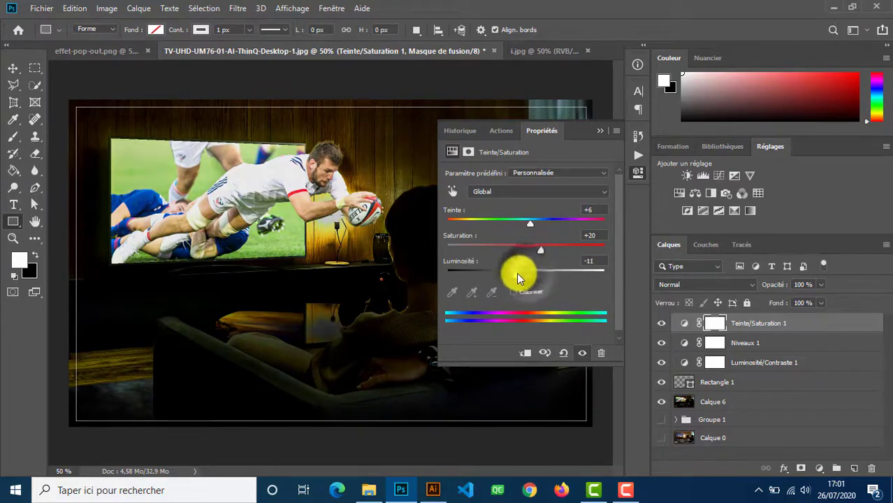
{"action": "left_click", "coordinate": [597, 133]}
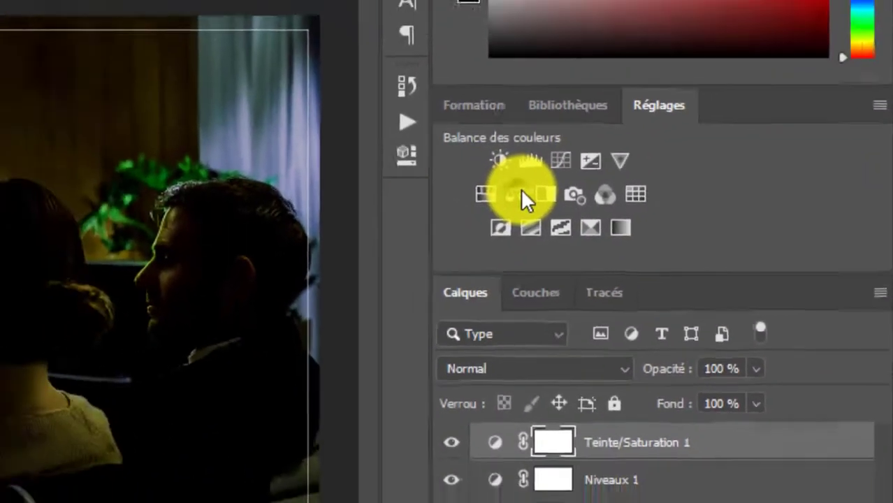
Step: Add a Balance des couleurs (Color Balance) adjustment for midtones with Cyan/Rouge -12, Magenta/Vert -8 and Jaune/Bleu about +20
{"action": "left_click", "coordinate": [454, 188]}
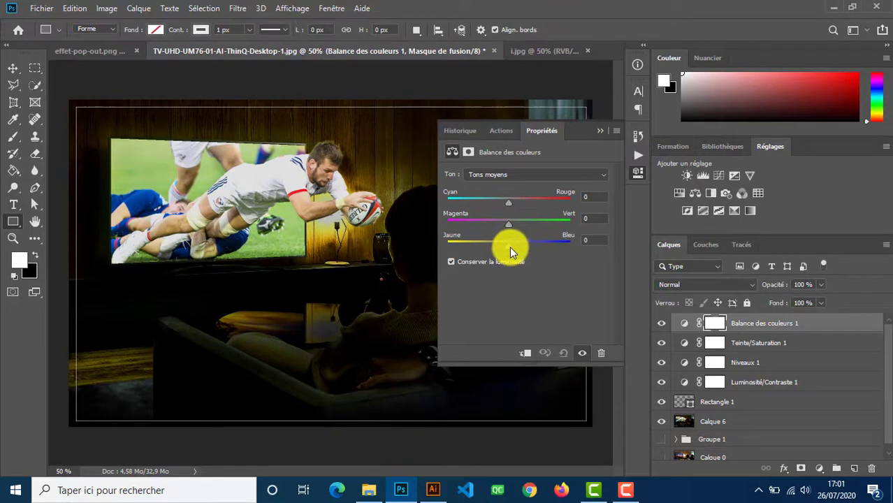
{"action": "left_click_drag", "start_coordinate": [509, 246], "coordinate": [519, 246]}
{"action": "left_click_drag", "start_coordinate": [509, 225], "coordinate": [497, 203]}
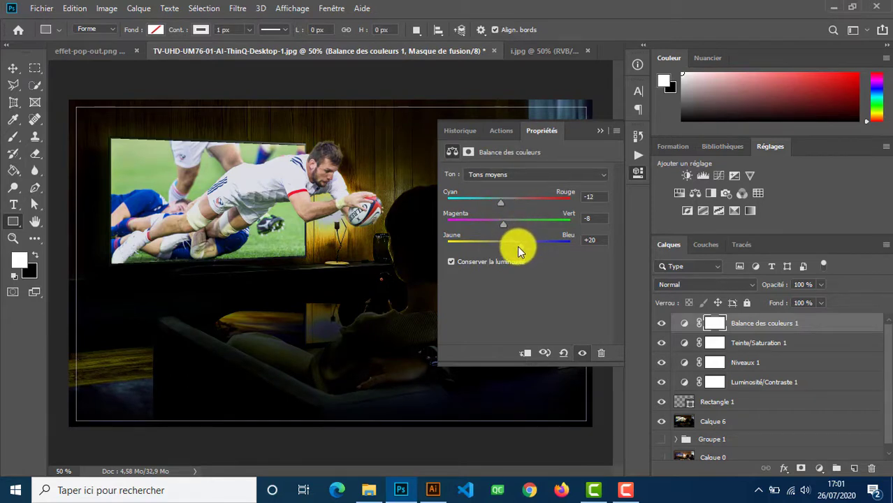
{"action": "mouse_move", "coordinate": [519, 246]}
{"action": "left_mouse_down"}
{"action": "mouse_move", "coordinate": [504, 241]}
{"action": "mouse_move", "coordinate": [521, 245]}
{"action": "left_mouse_up"}
{"action": "left_click", "coordinate": [598, 133]}
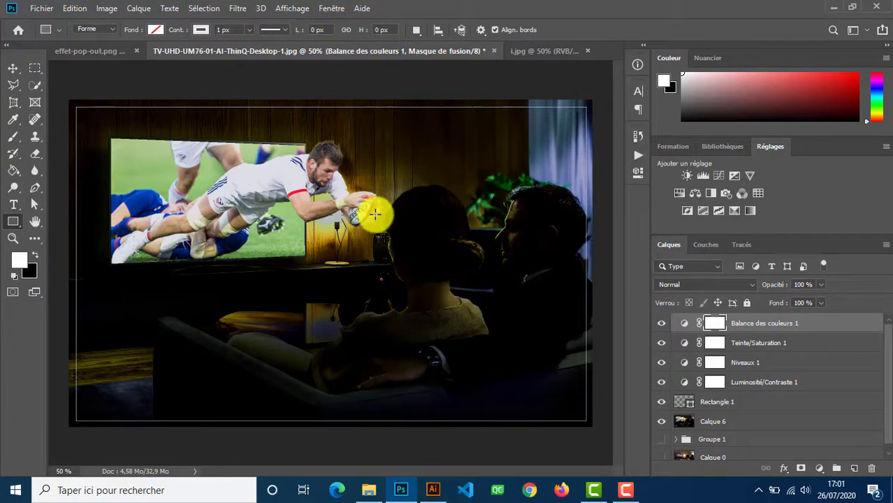
Step: Switch to Illustrator, copy the EL-word Design signature from signature.ai, and paste it into the Photoshop television composite as a vector smart object
{"action": "left_click", "coordinate": [432, 490]}
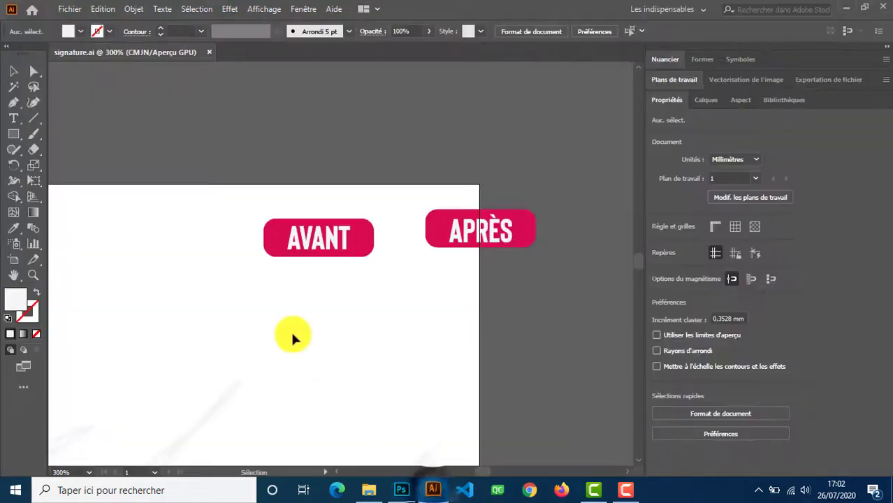
{"action": "mouse_move", "coordinate": [220, 406]}
{"action": "left_mouse_down"}
{"action": "mouse_move", "coordinate": [412, 442]}
{"action": "mouse_move", "coordinate": [395, 488]}
{"action": "mouse_move", "coordinate": [333, 381]}
{"action": "mouse_move", "coordinate": [145, 365]}
{"action": "mouse_move", "coordinate": [127, 383]}
{"action": "left_mouse_up"}
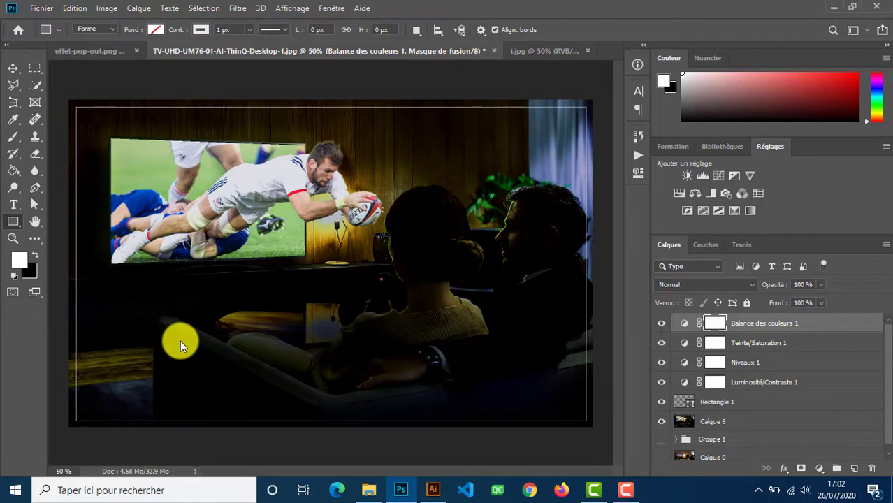
{"action": "left_click_drag", "start_coordinate": [180, 340], "coordinate": [181, 340]}
{"action": "key", "text": "ctrl+v"}
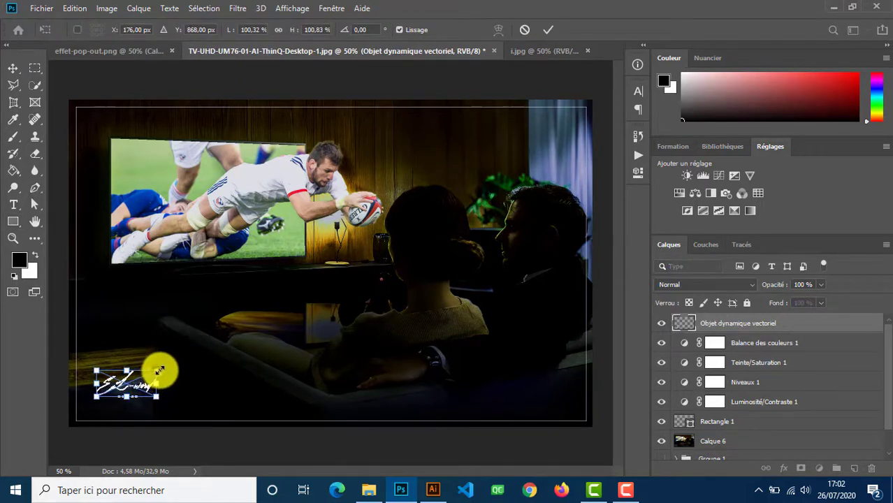
Step: Scale the pasted signature to about 178 % and place it in the image's lower-left corner, inside the thin frame
{"action": "left_click_drag", "start_coordinate": [158, 370], "coordinate": [175, 364]}
{"action": "left_click_drag", "start_coordinate": [128, 388], "coordinate": [143, 387]}
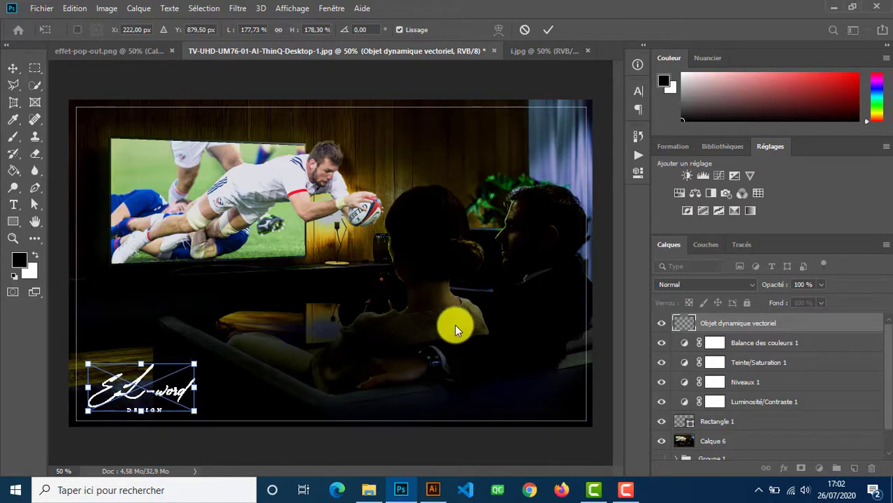
{"action": "key", "text": "u"}
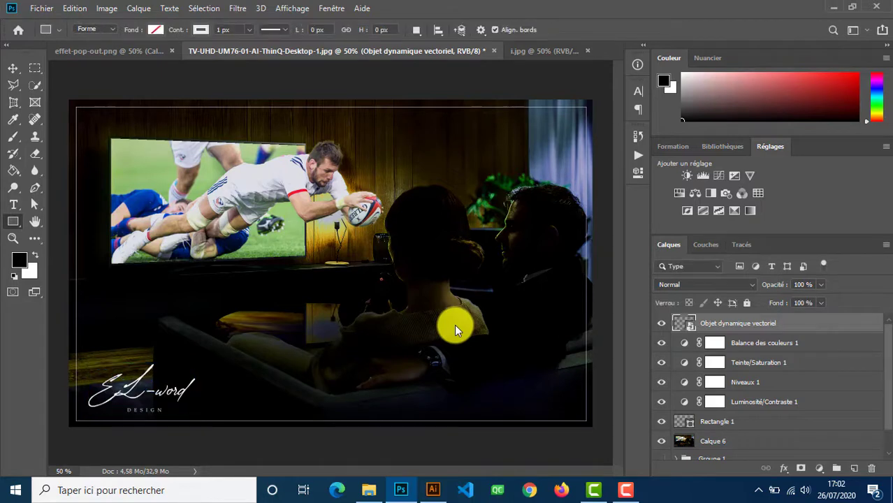
Step: Compare the whole finished composite with the reference image effet-pop-out.png, returning to the television document
{"action": "left_click", "coordinate": [416, 318], "text": "alt"}
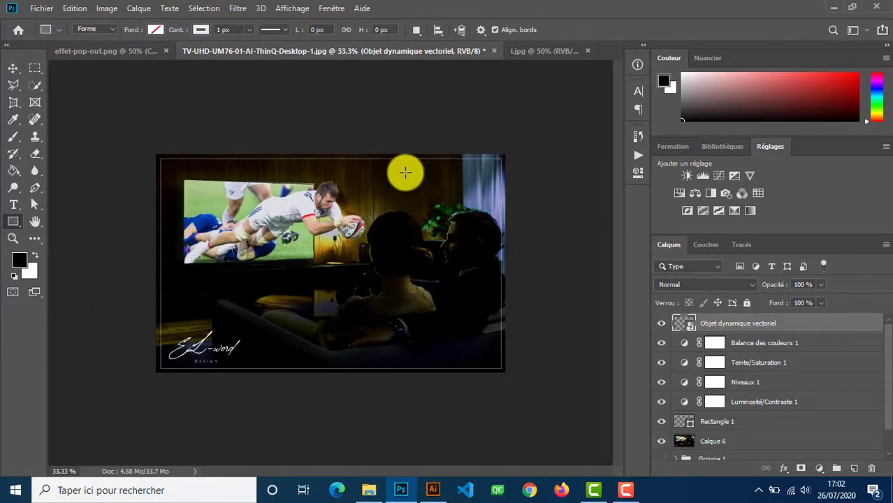
{"action": "left_click", "coordinate": [125, 55]}
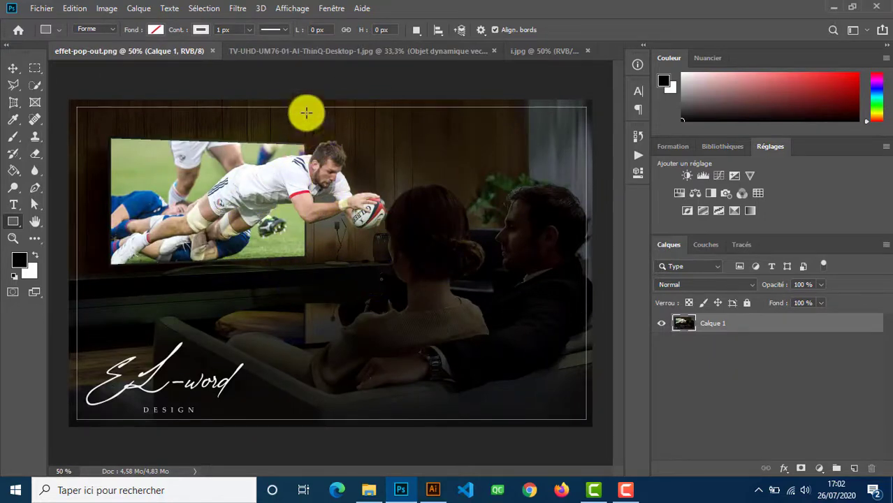
{"action": "left_click", "coordinate": [344, 53]}
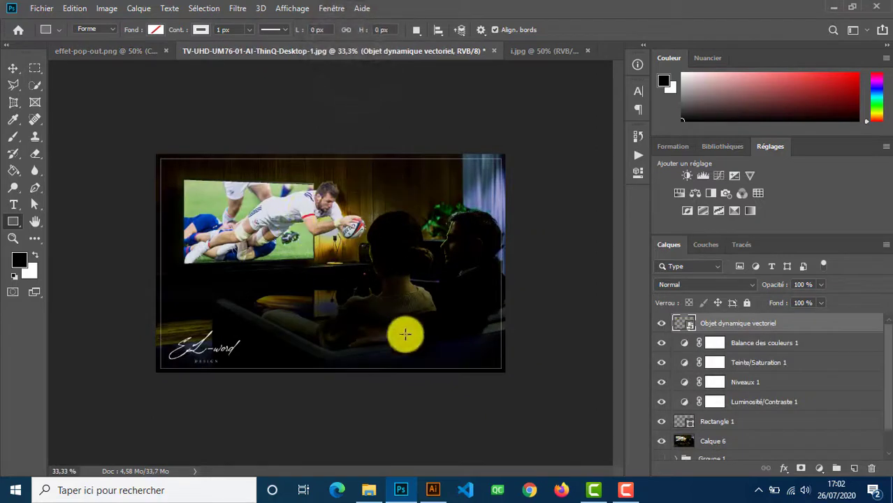